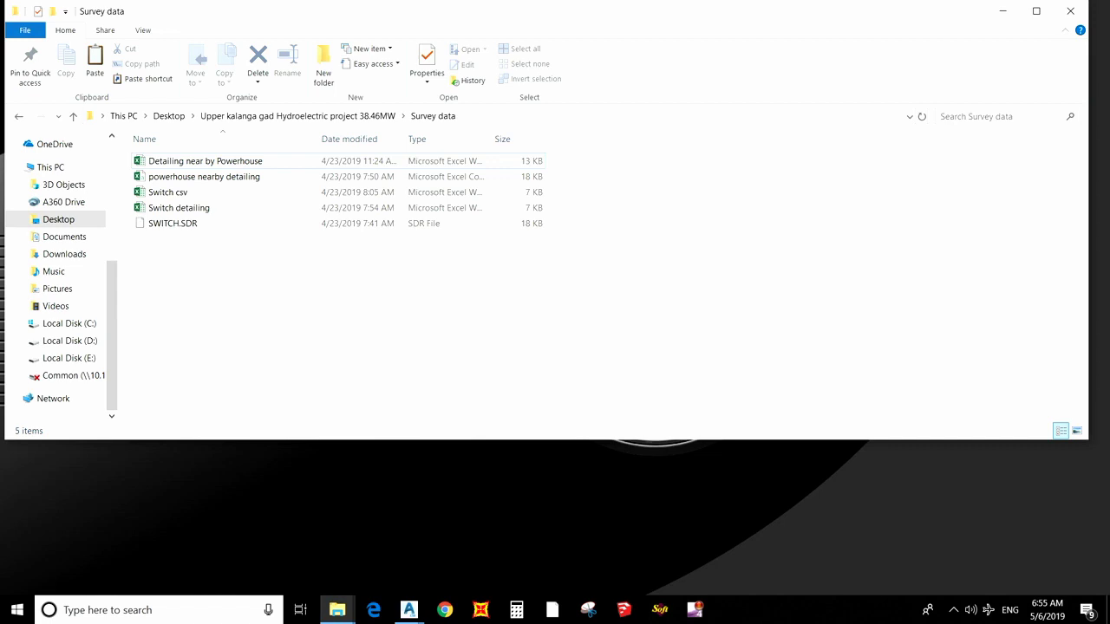
{"action": "right_click", "coordinate": [673, 206]}
{"action": "left_click", "coordinate": [699, 263]}
{"action": "right_click", "coordinate": [676, 189]}
{"action": "left_click", "coordinate": [711, 250]}
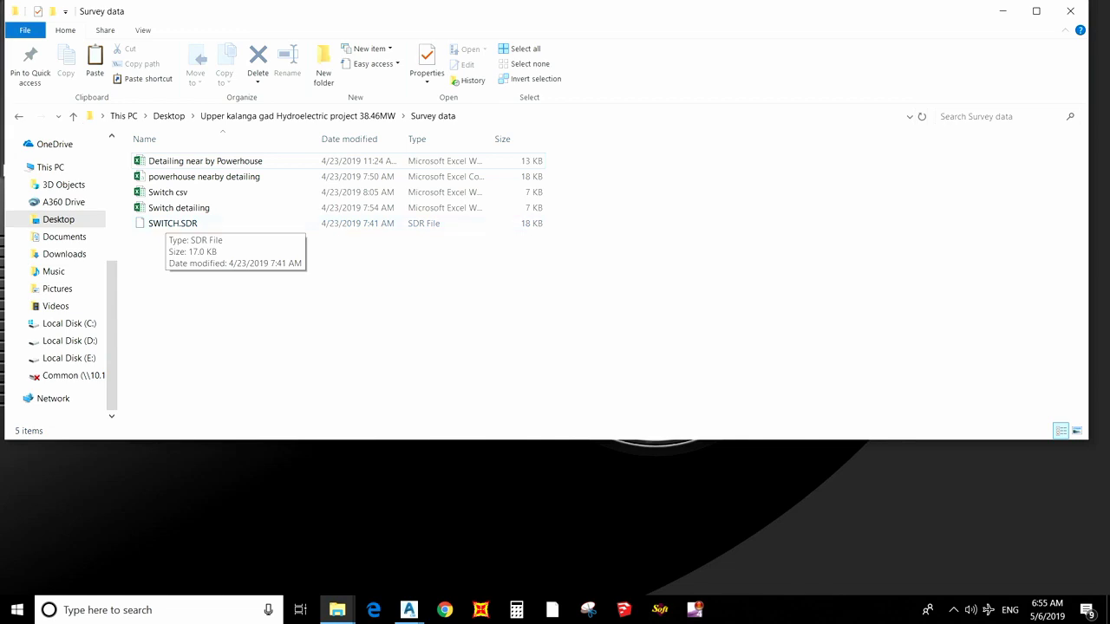
{"action": "right_click", "coordinate": [675, 189]}
{"action": "left_click", "coordinate": [711, 249]}
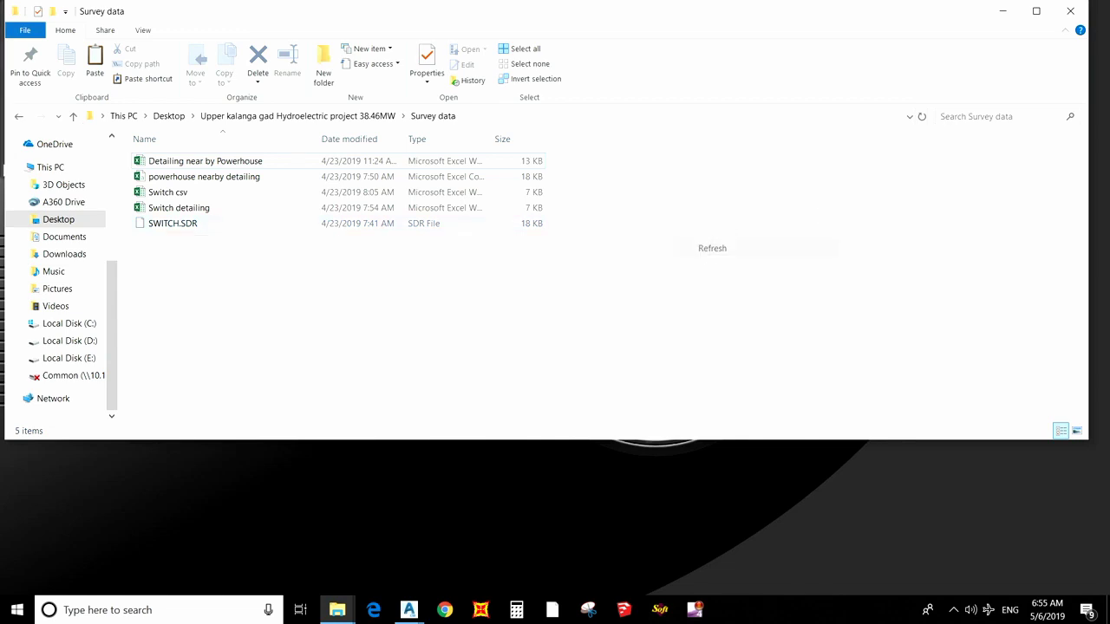
{"action": "right_click", "coordinate": [653, 202]}
{"action": "left_click", "coordinate": [691, 262]}
Create a new Excel worksheet named "Contour plot and draw cross section" in the Survey data folder and open it
{"action": "right_click", "coordinate": [681, 192]}
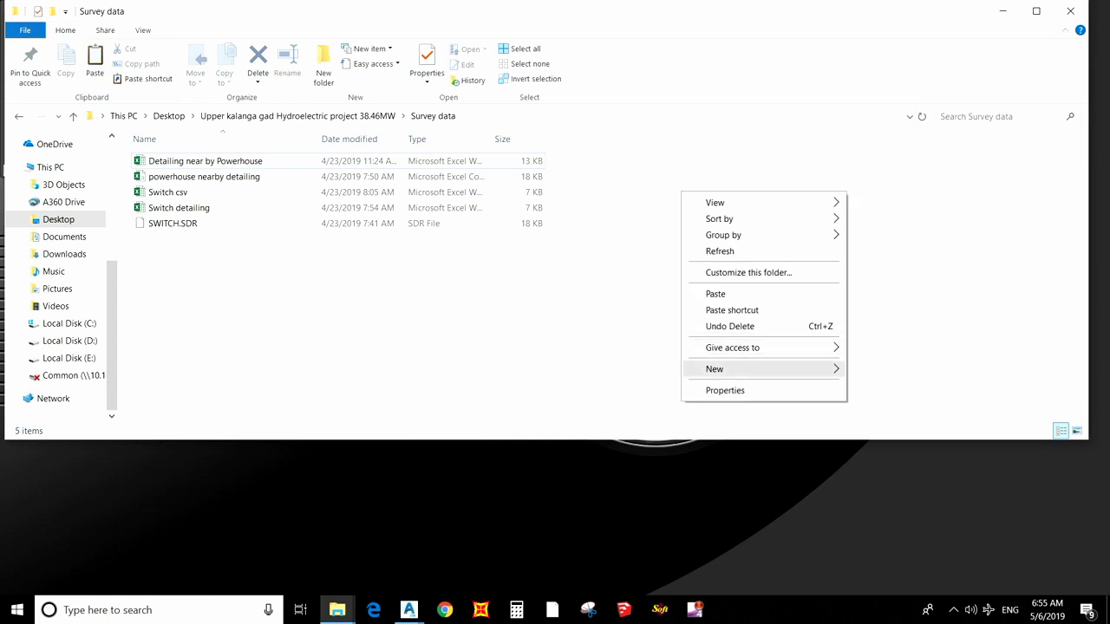
{"action": "mouse_move", "coordinate": [754, 369]}
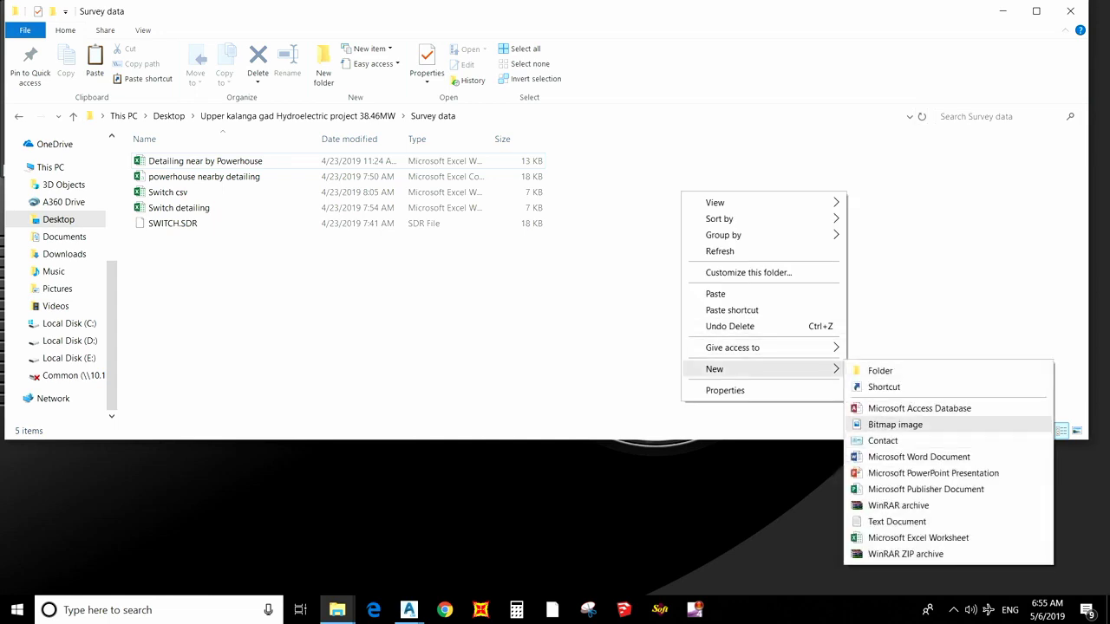
{"action": "left_click", "coordinate": [918, 537]}
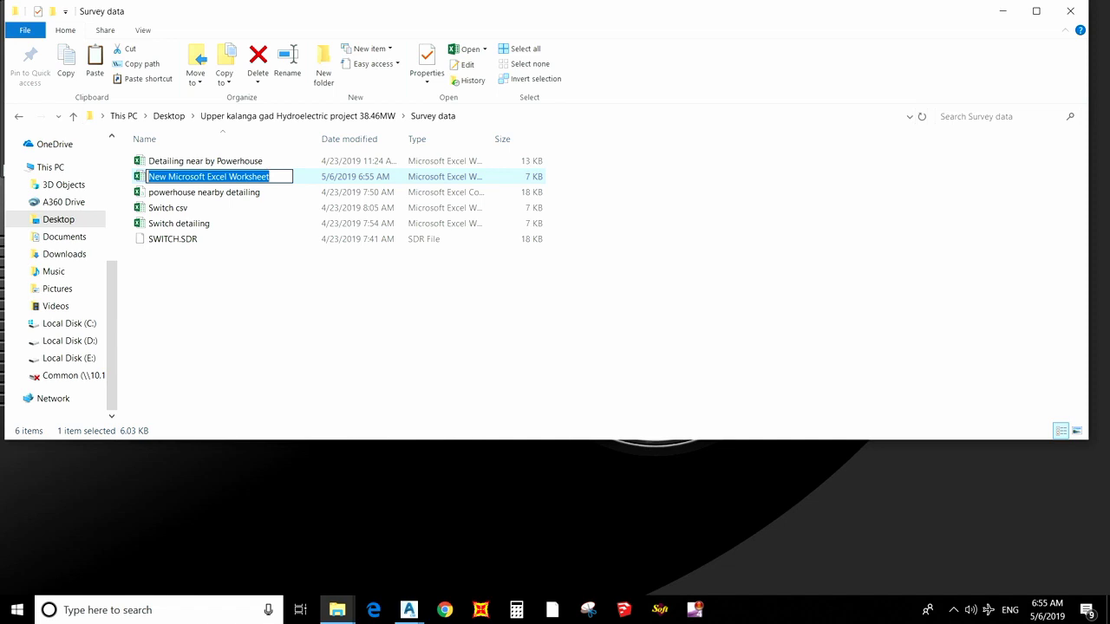
{"action": "type", "text": "Con"}
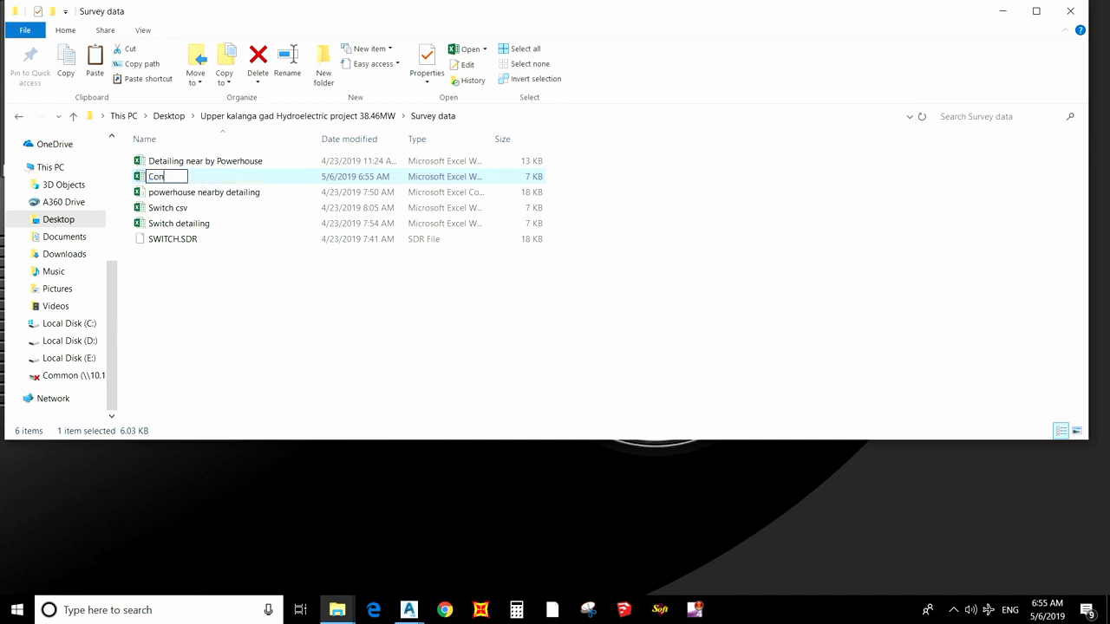
{"action": "type", "text": "tour plot and dra"}
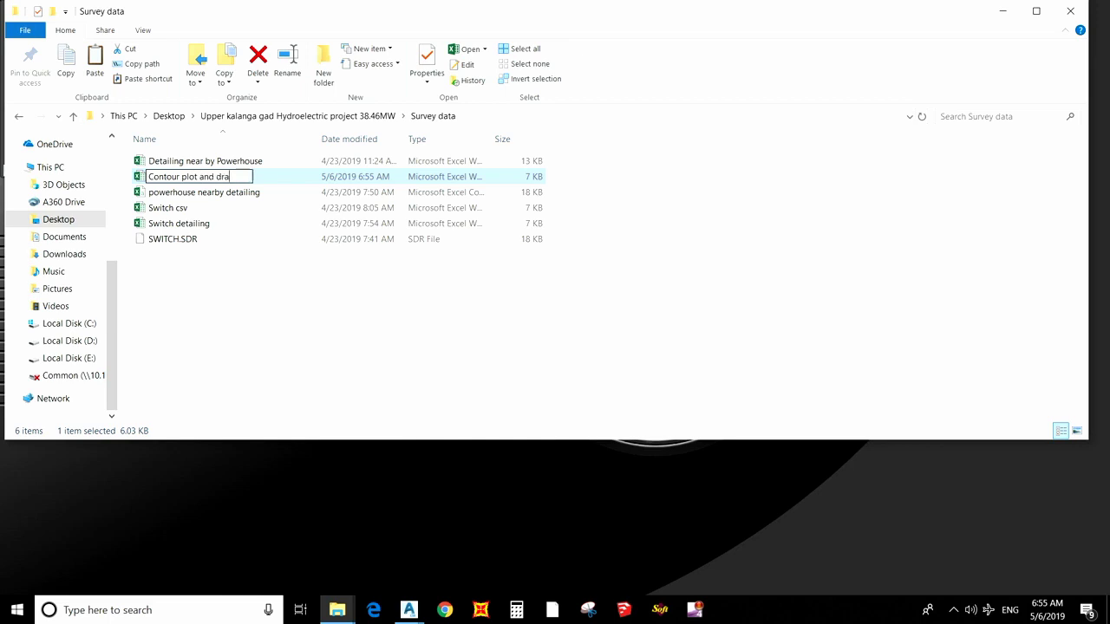
{"action": "type", "text": "w cross section"}
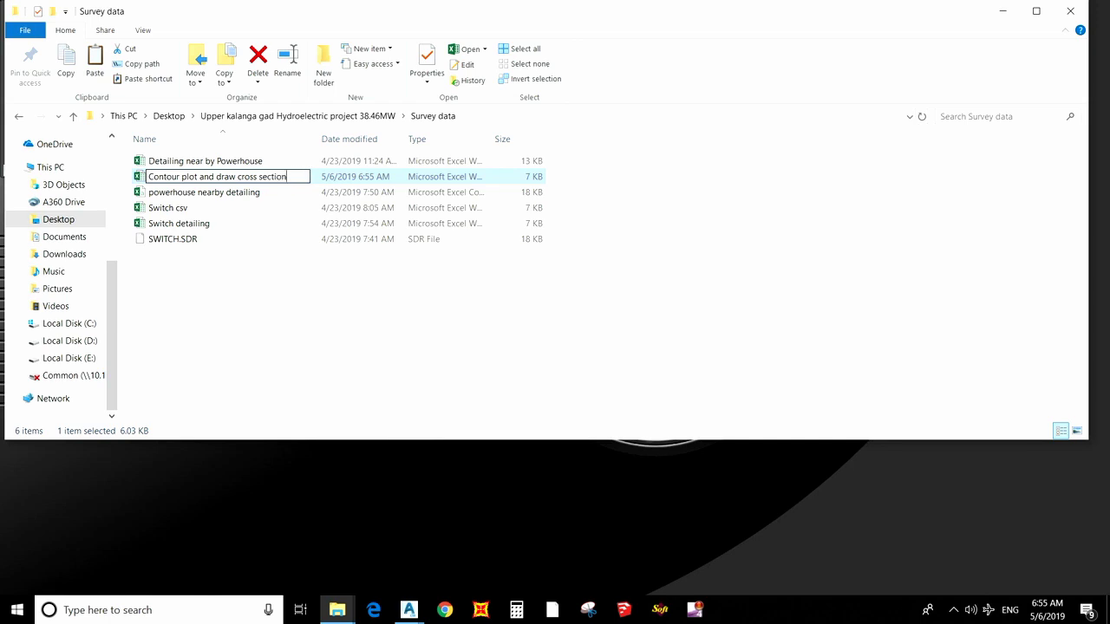
{"action": "key", "text": "Return"}
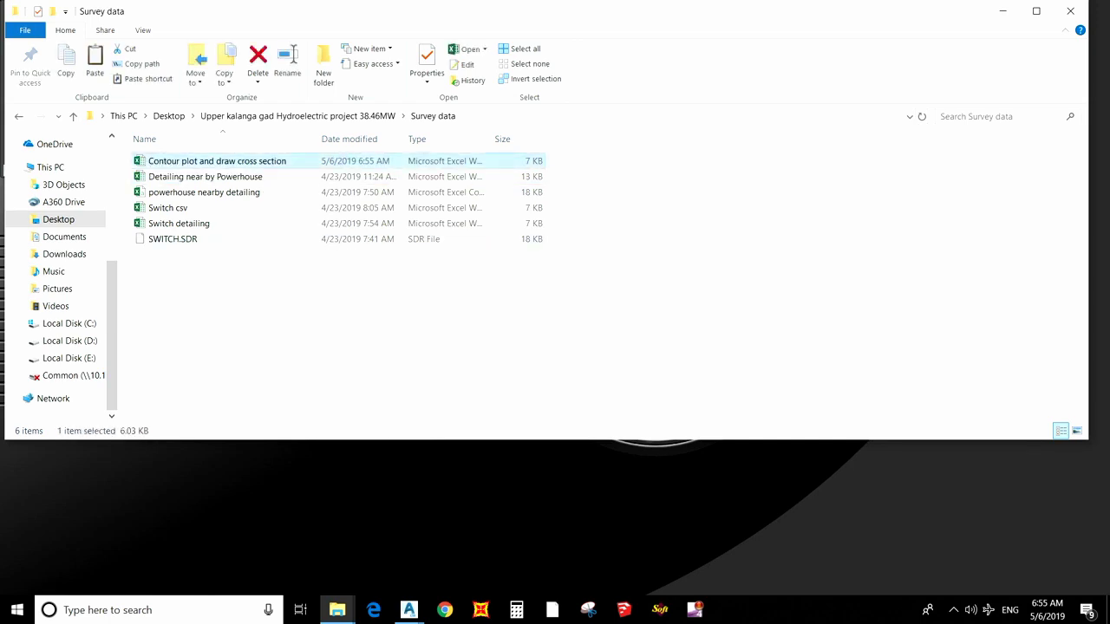
{"action": "key", "text": "Return"}
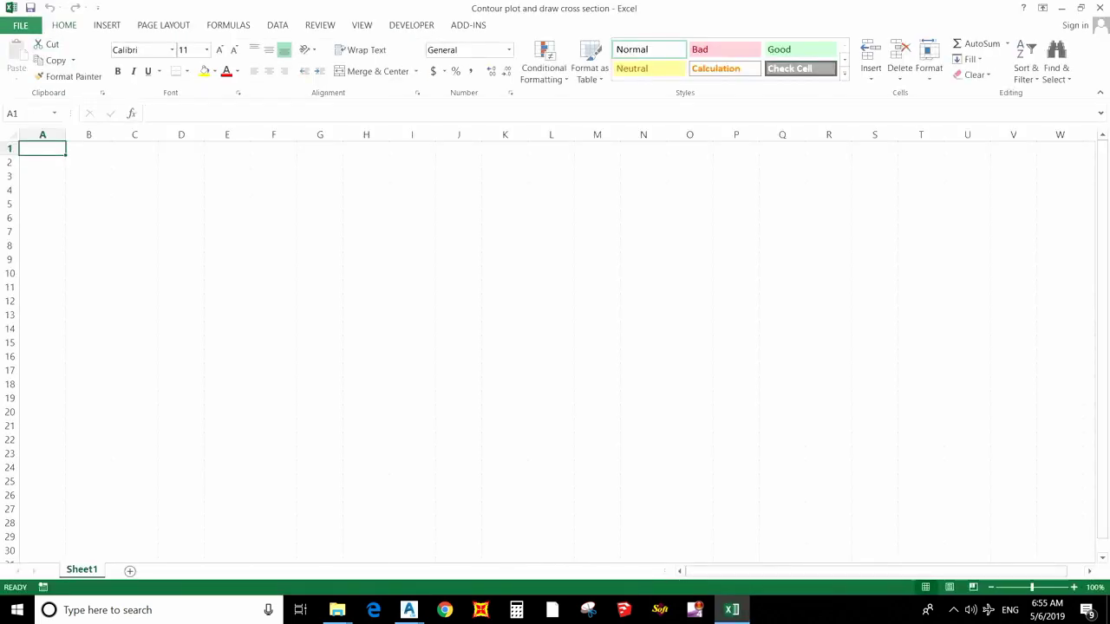
Browse for a file to open in the Survey data folder with the file filter set to All Files
{"action": "left_click", "coordinate": [20, 24]}
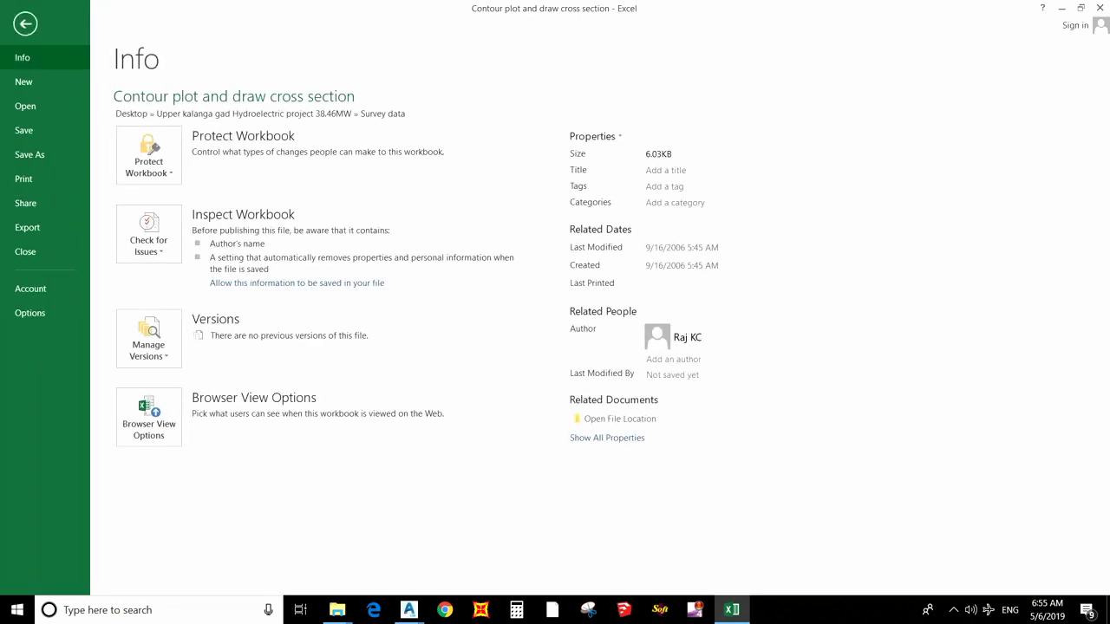
{"action": "left_click", "coordinate": [25, 106]}
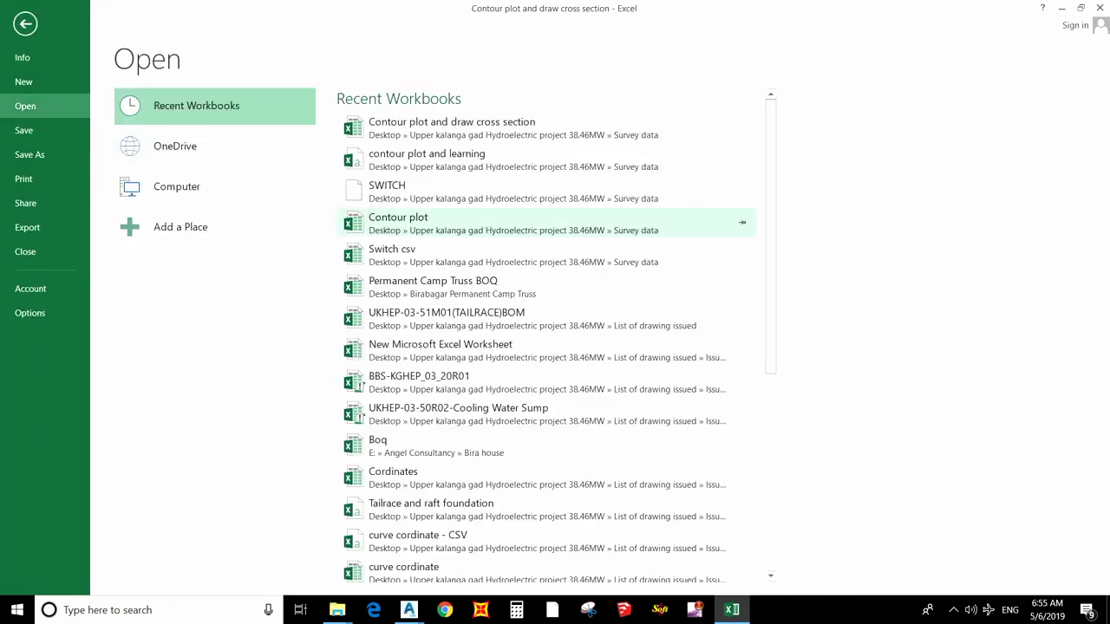
{"action": "scroll", "coordinate": [546, 191], "scroll_direction": "down", "scroll_amount": 1}
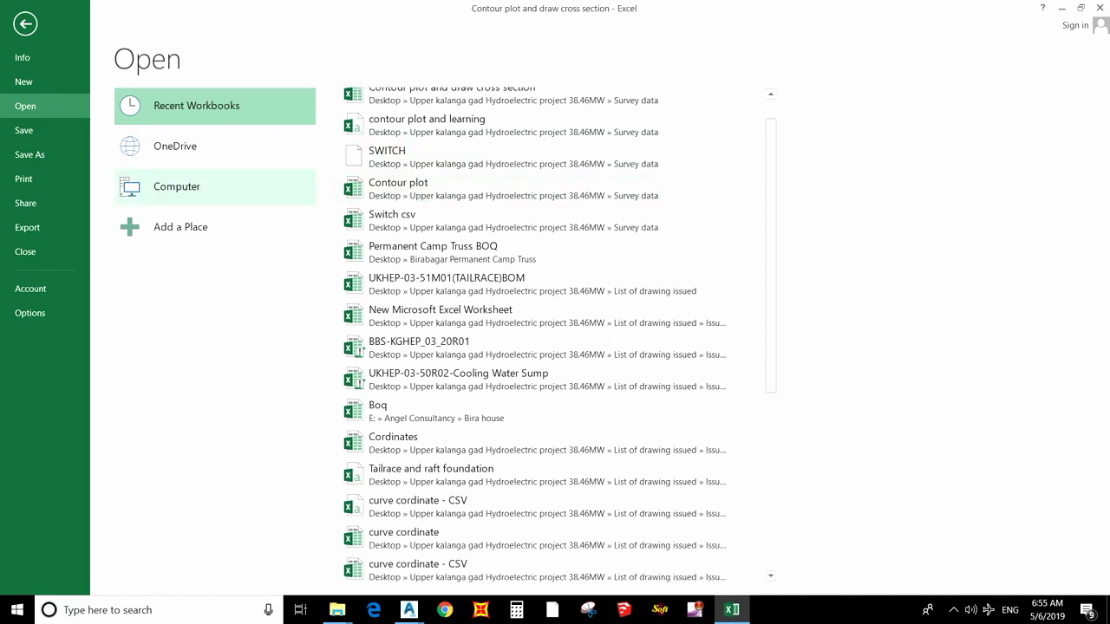
{"action": "scroll", "coordinate": [546, 346], "scroll_direction": "down", "scroll_amount": 10}
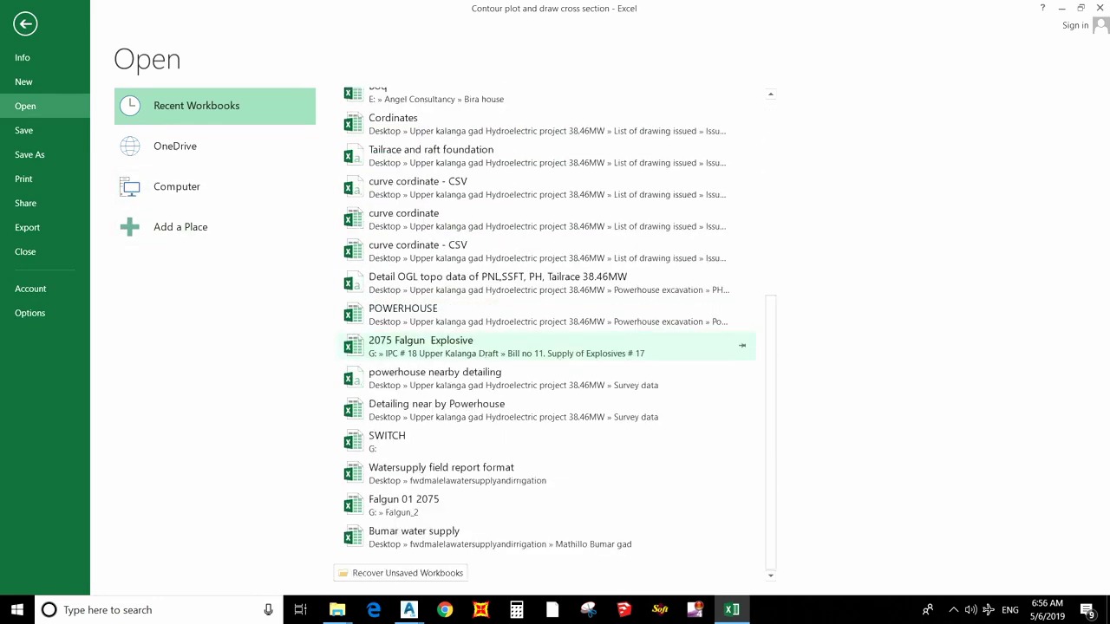
{"action": "scroll", "coordinate": [408, 568], "scroll_direction": "up", "scroll_amount": 1}
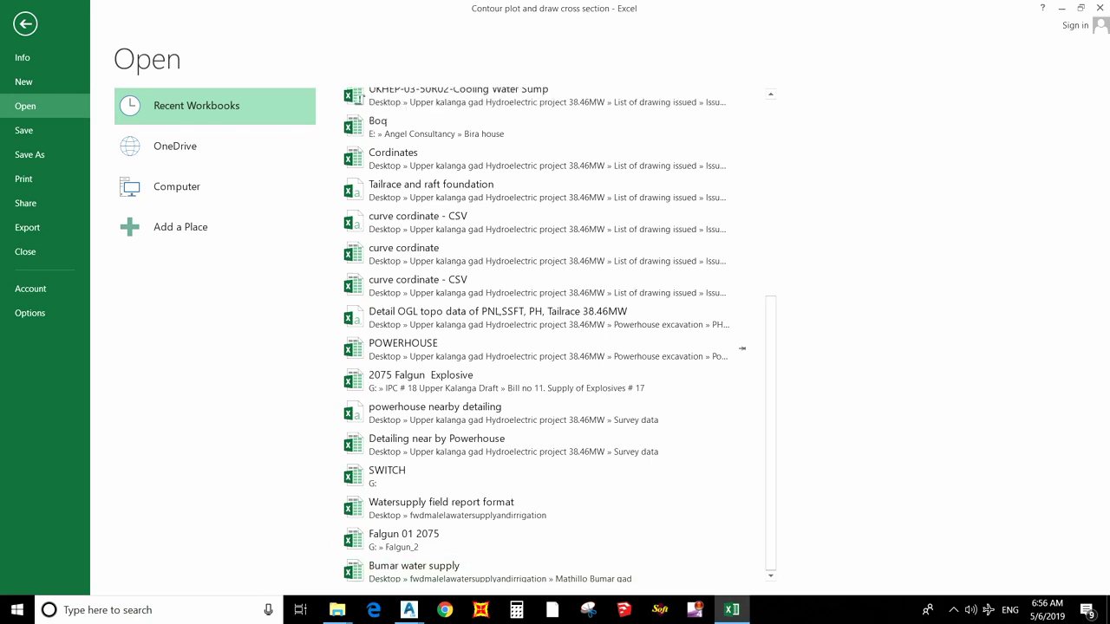
{"action": "scroll", "coordinate": [547, 347], "scroll_direction": "up", "scroll_amount": 10}
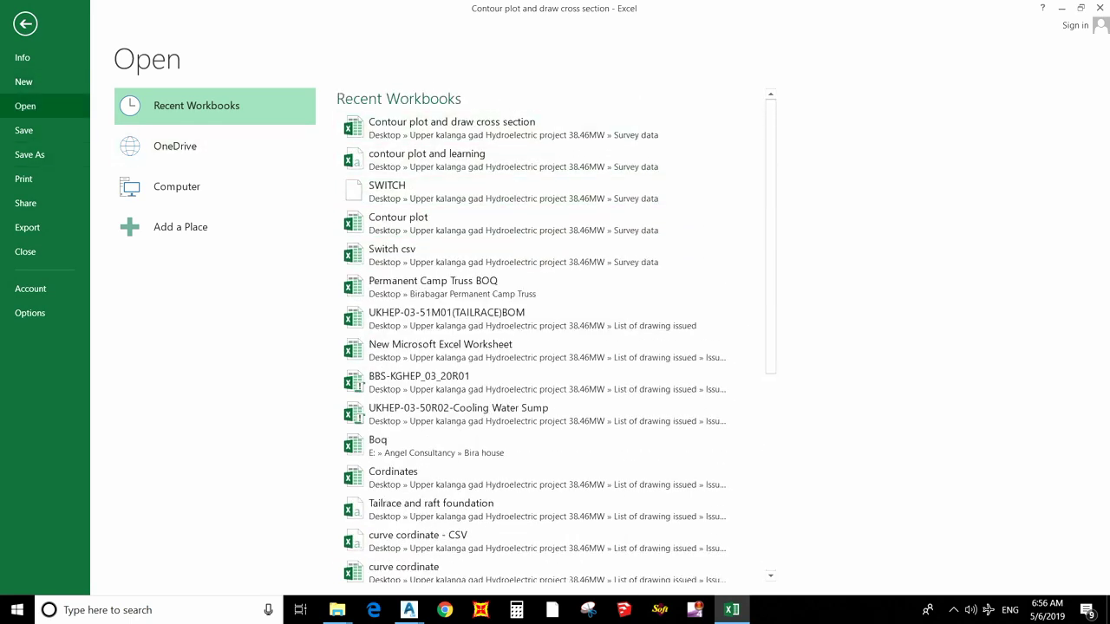
{"action": "left_click", "coordinate": [177, 187]}
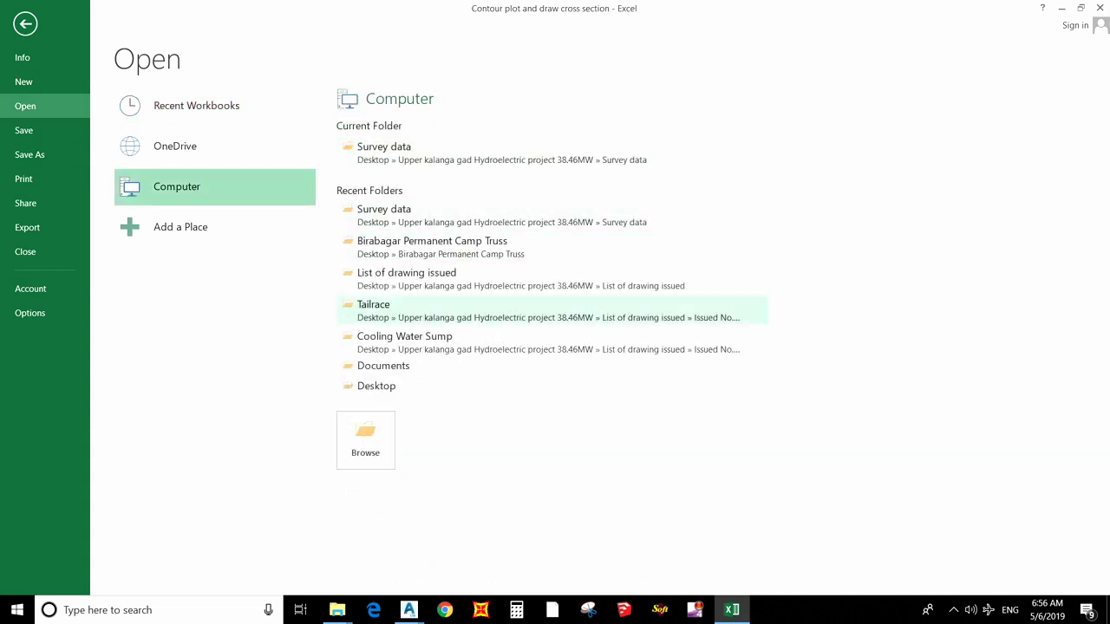
{"action": "left_click", "coordinate": [384, 152]}
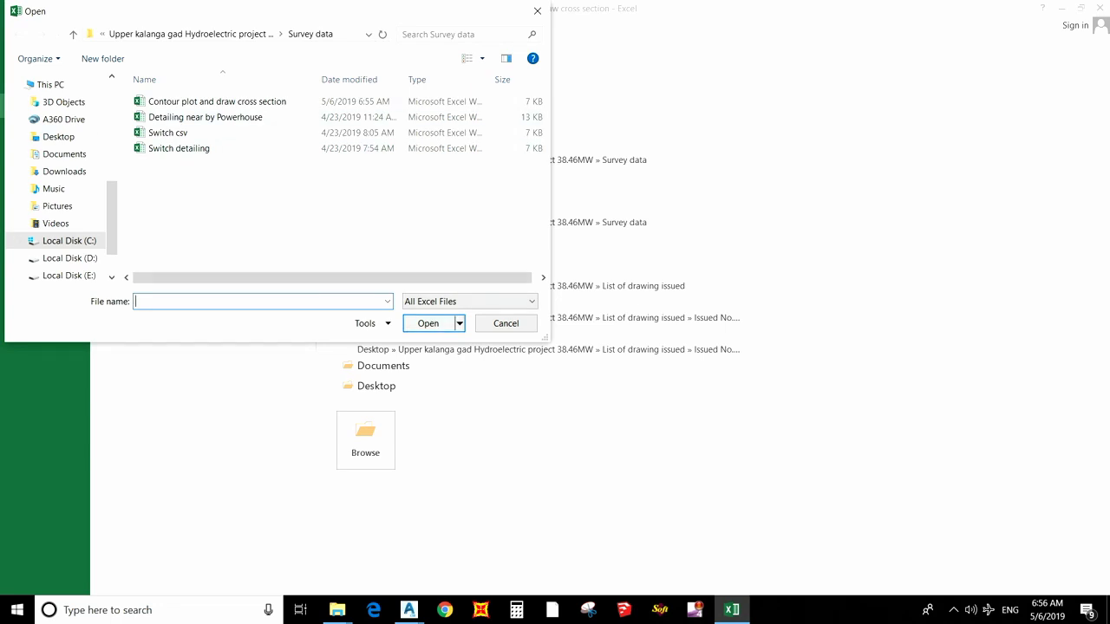
{"action": "left_click", "coordinate": [468, 301]}
{"action": "left_click", "coordinate": [425, 312]}
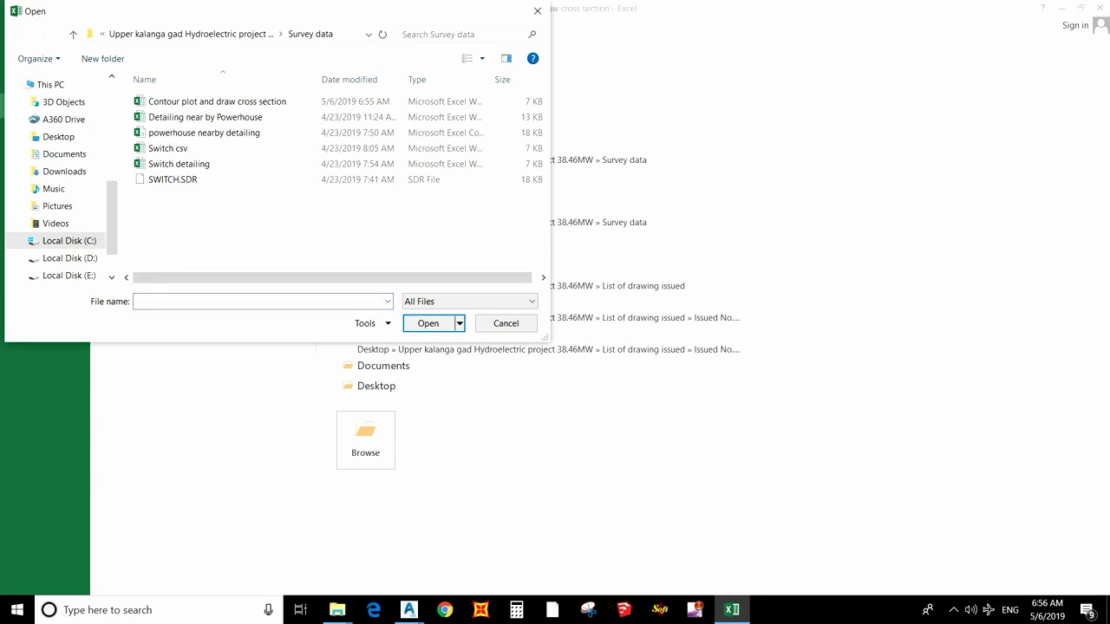
Import SWITCH.SDR as tab-delimited text starting at row 1 and fit column C's width to its values
{"action": "left_click", "coordinate": [172, 180]}
{"action": "left_click", "coordinate": [428, 322]}
{"action": "key", "text": "Return"}
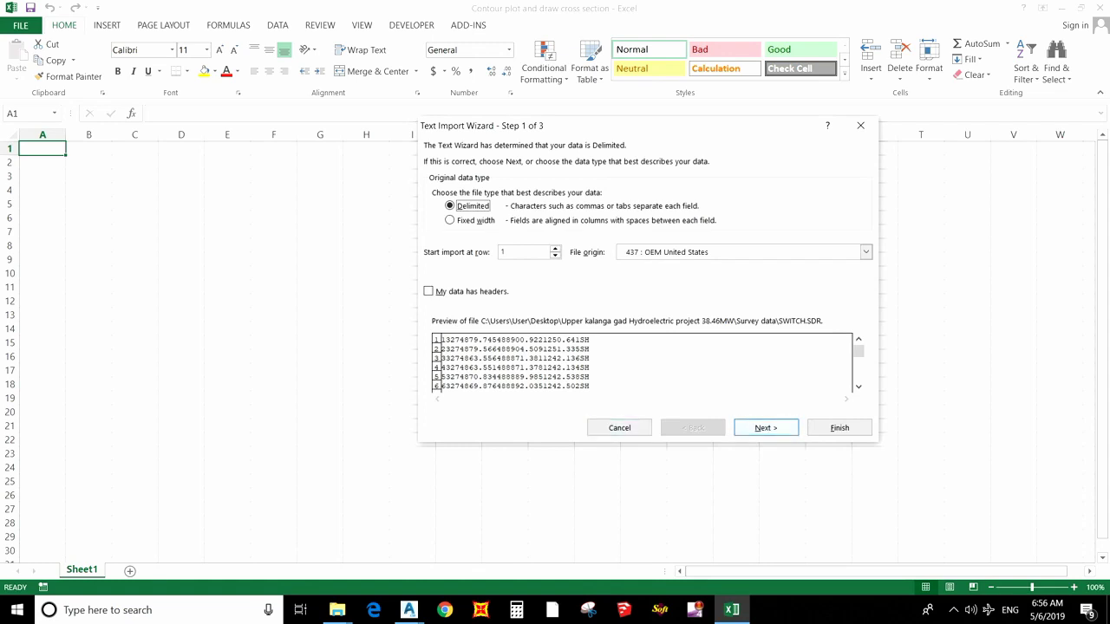
{"action": "key", "text": "Return"}
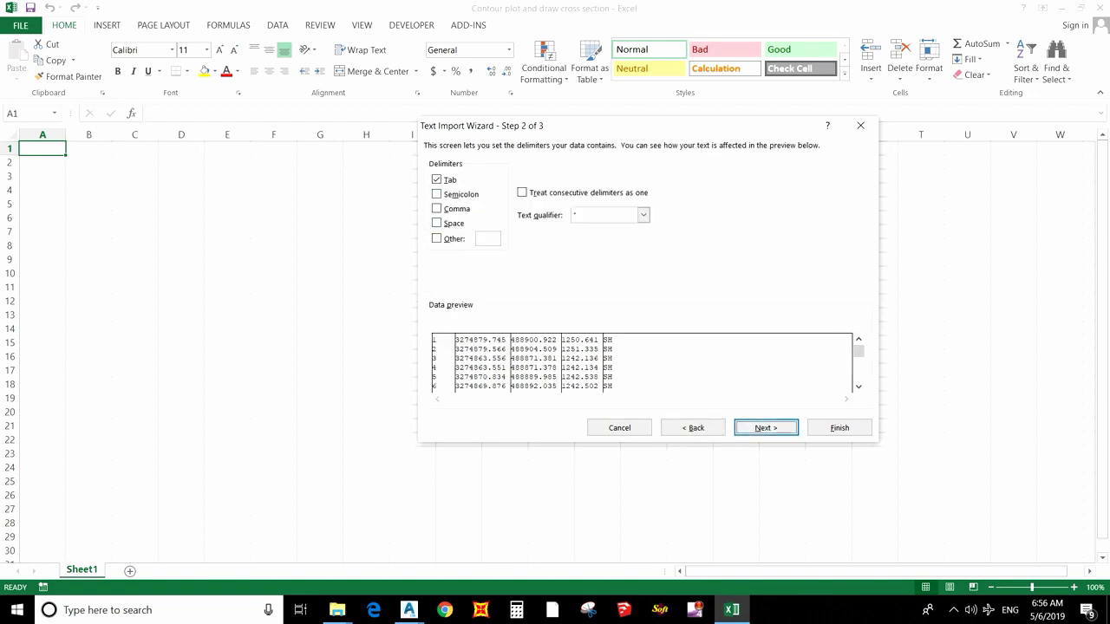
{"action": "key", "text": "Return"}
{"action": "key", "text": "Return"}
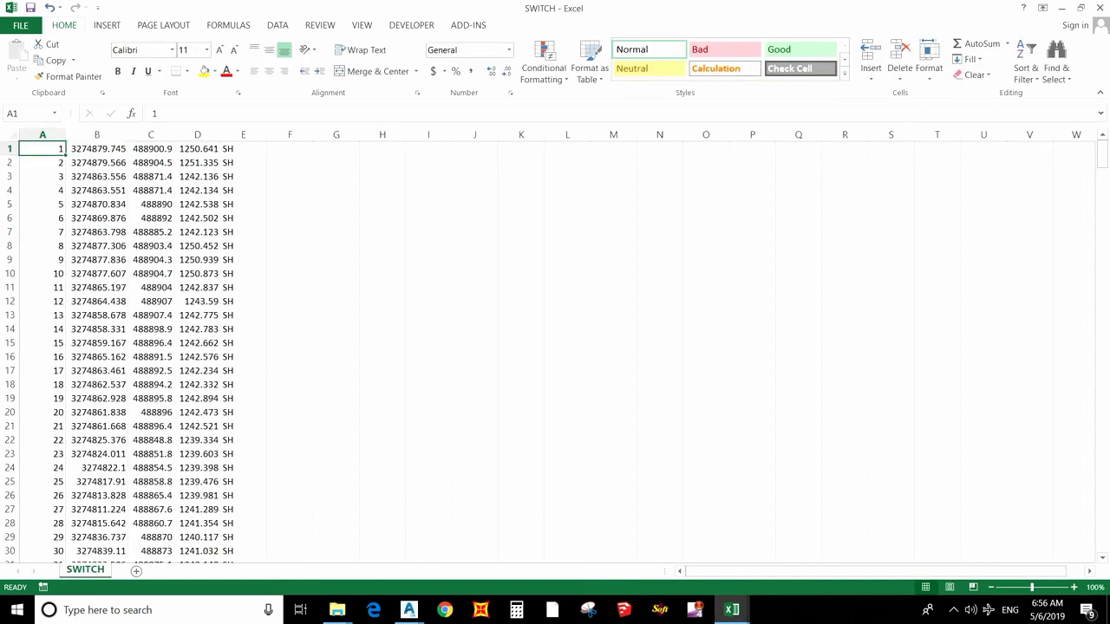
{"action": "double_click", "coordinate": [174, 135]}
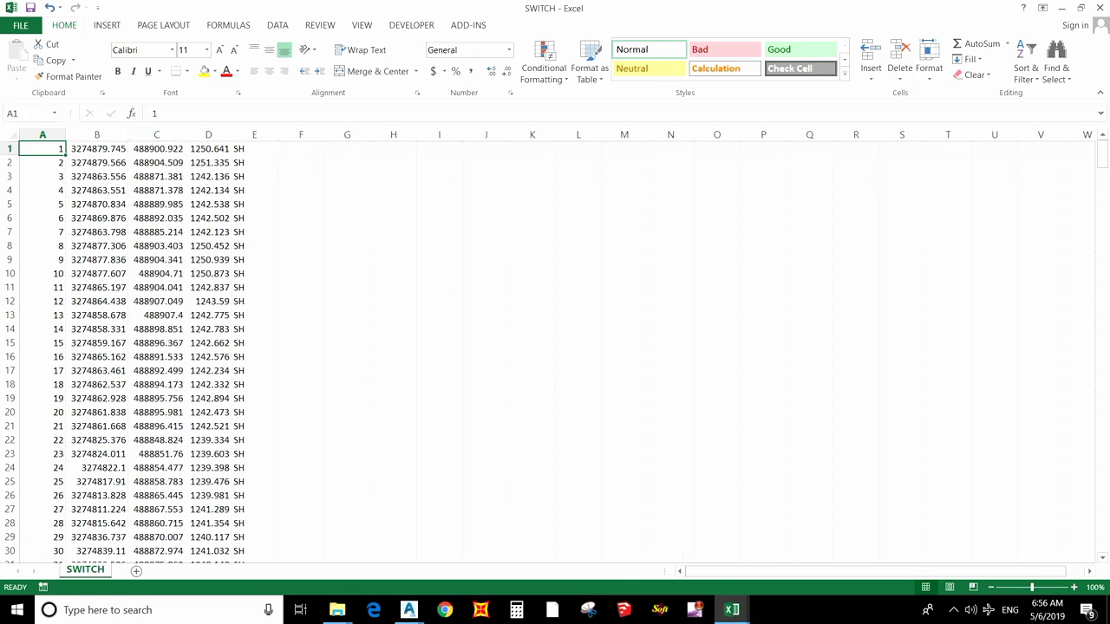
{"action": "left_click", "coordinate": [254, 148]}
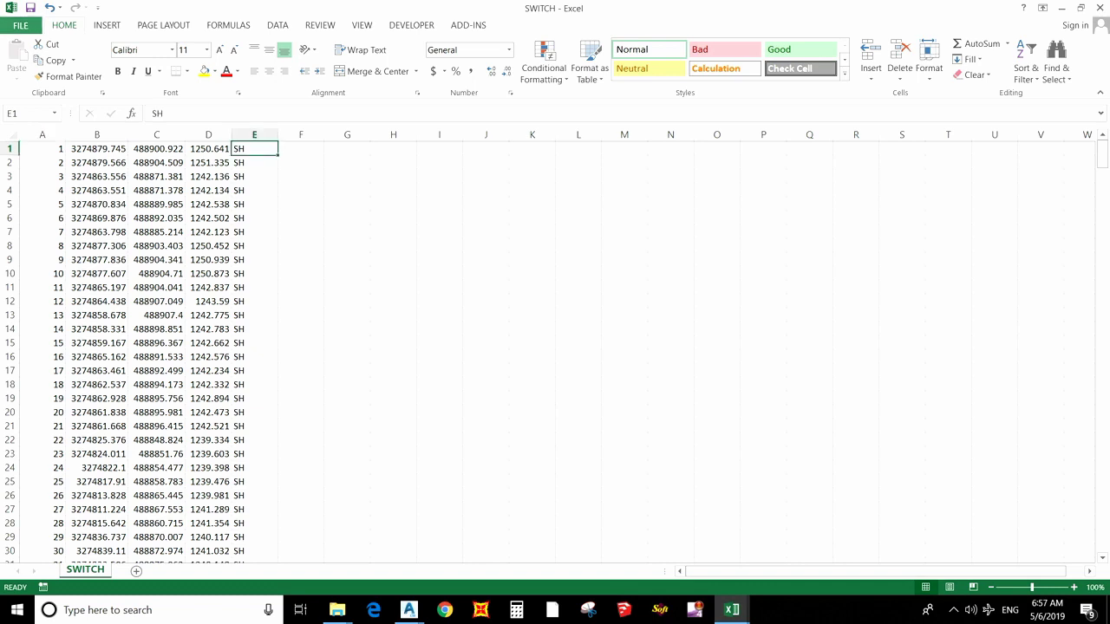
Start saving a copy of the imported data in the Survey data folder as CSV (Comma delimited)
{"action": "left_click", "coordinate": [21, 25]}
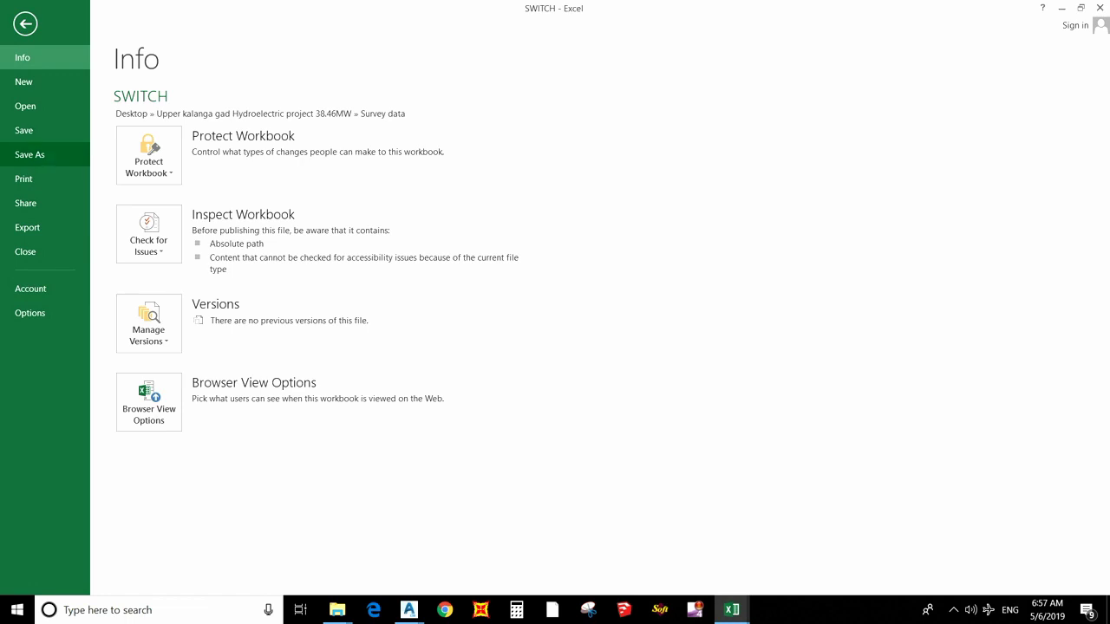
{"action": "key", "text": "Return"}
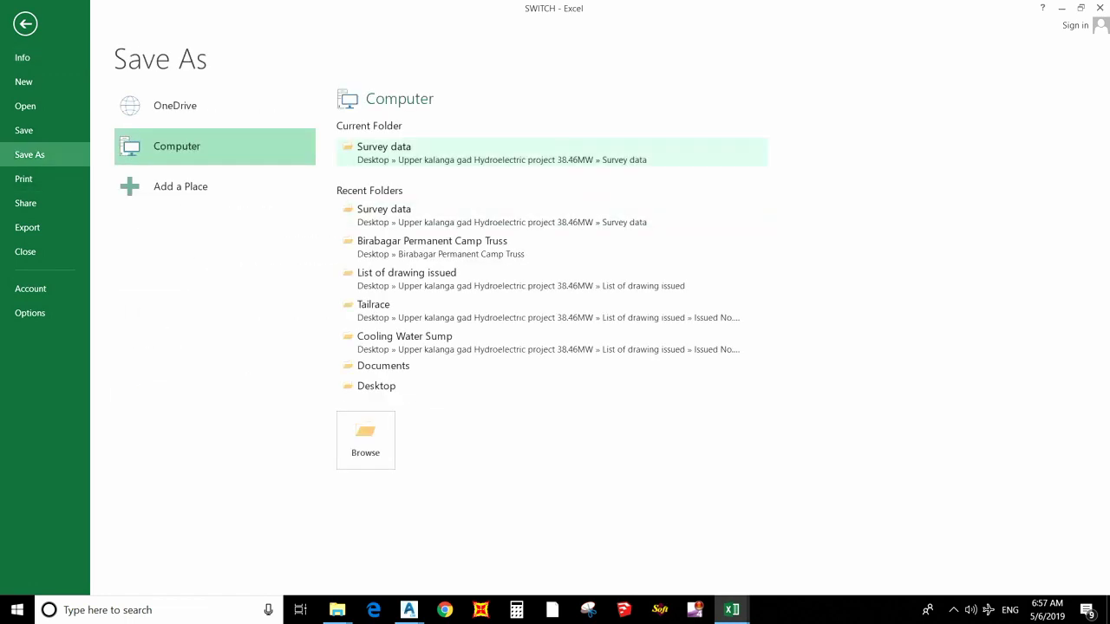
{"action": "left_click", "coordinate": [384, 153]}
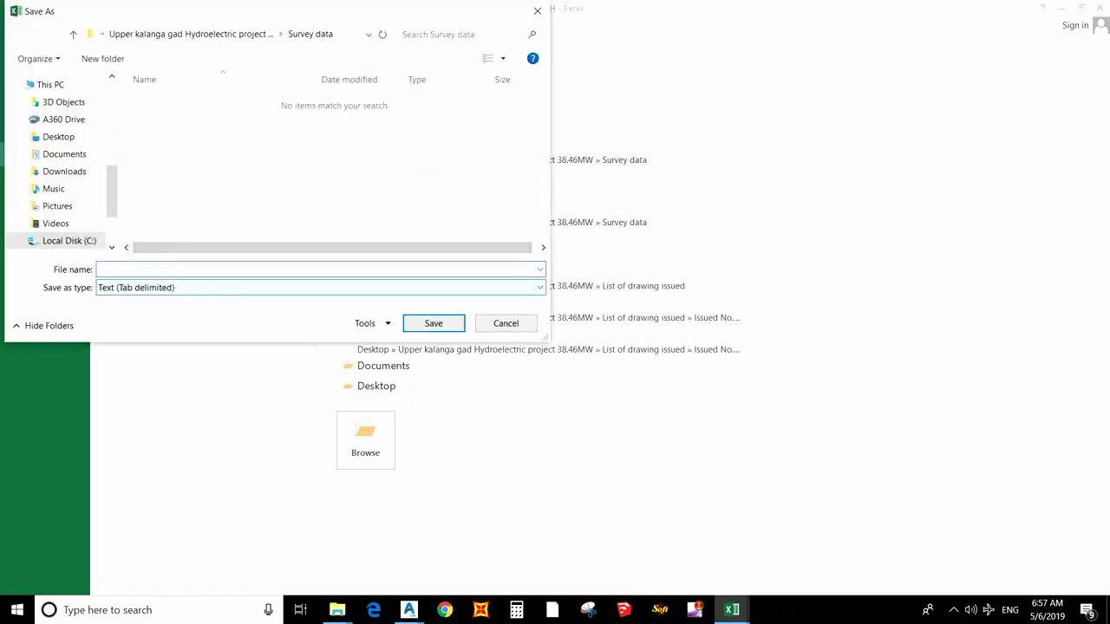
{"action": "left_click", "coordinate": [320, 287]}
{"action": "key", "text": "Up"}
{"action": "key", "text": "Up"}
{"action": "key", "text": "Up"}
{"action": "key", "text": "Up"}
{"action": "key", "text": "Return"}
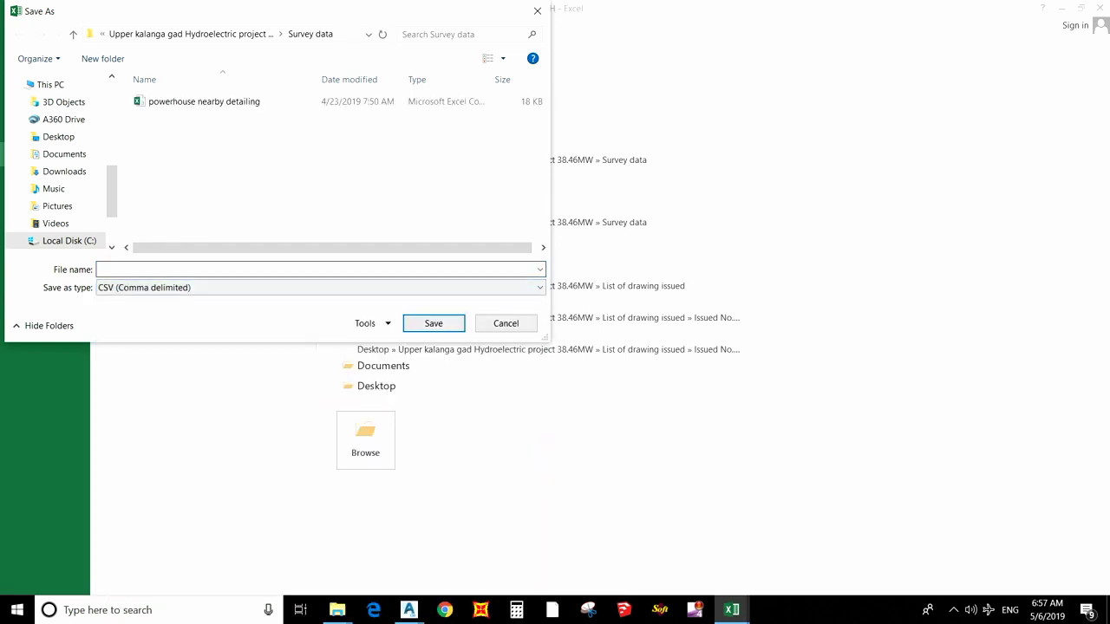
Name the copy "Contour plot and draw cross section" and keep CSV (Comma delimited) as its file type
{"action": "left_click", "coordinate": [101, 269]}
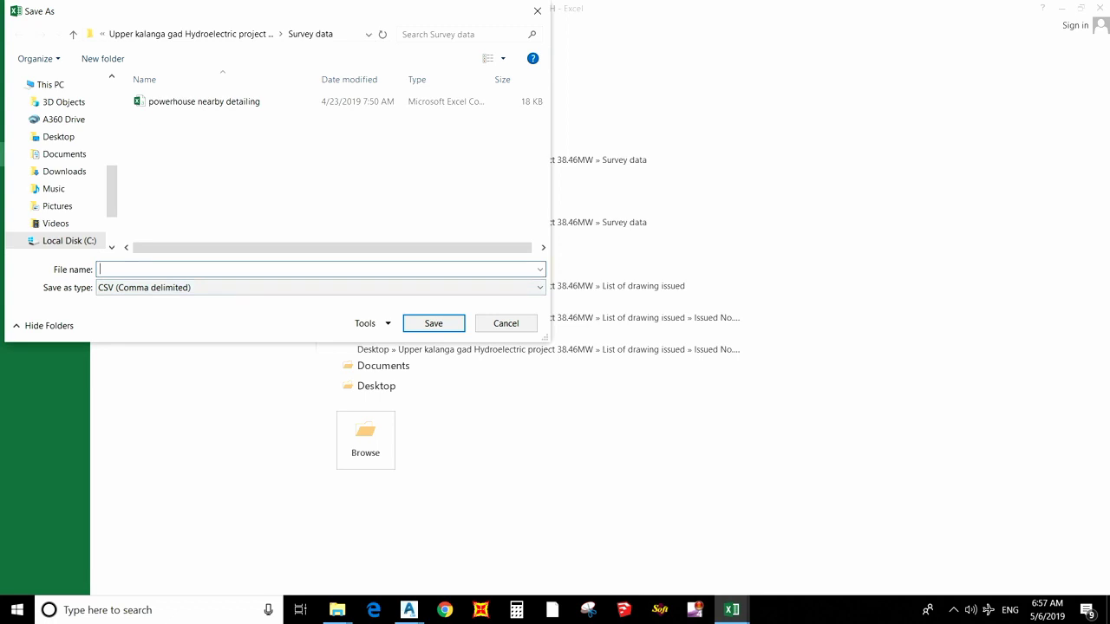
{"action": "type", "text": "CONT"}
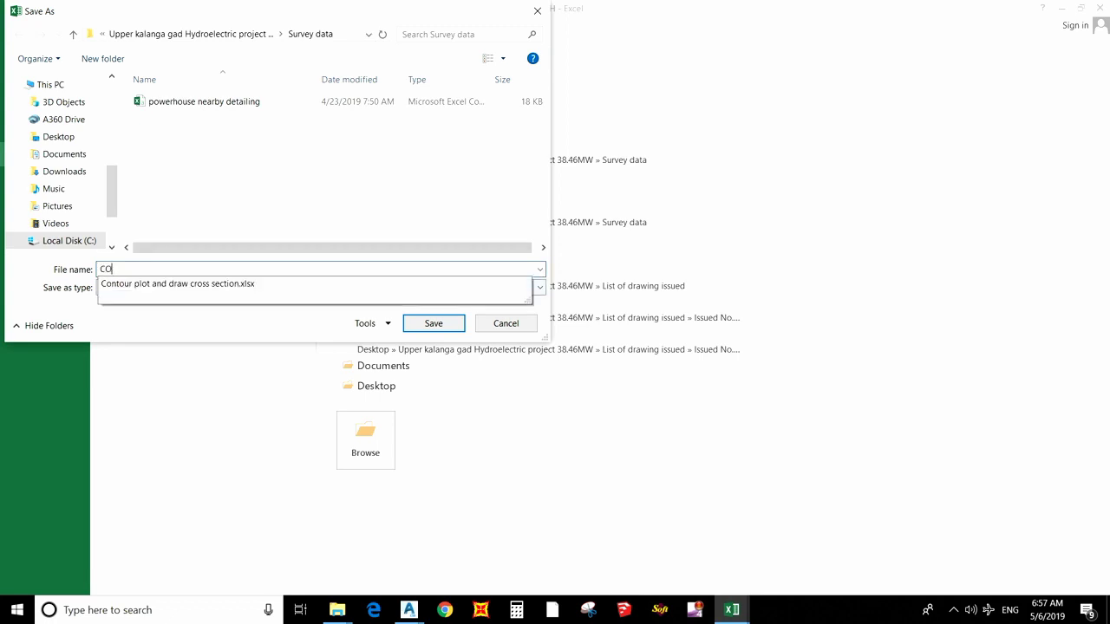
{"action": "key", "text": "BackSpace"}
{"action": "key", "text": "BackSpace"}
{"action": "key", "text": "BackSpace"}
{"action": "type", "text": "ontour pla"}
{"action": "key", "text": "BackSpace"}
{"action": "type", "text": "ot and draw cross section"}
{"action": "left_click", "coordinate": [333, 173]}
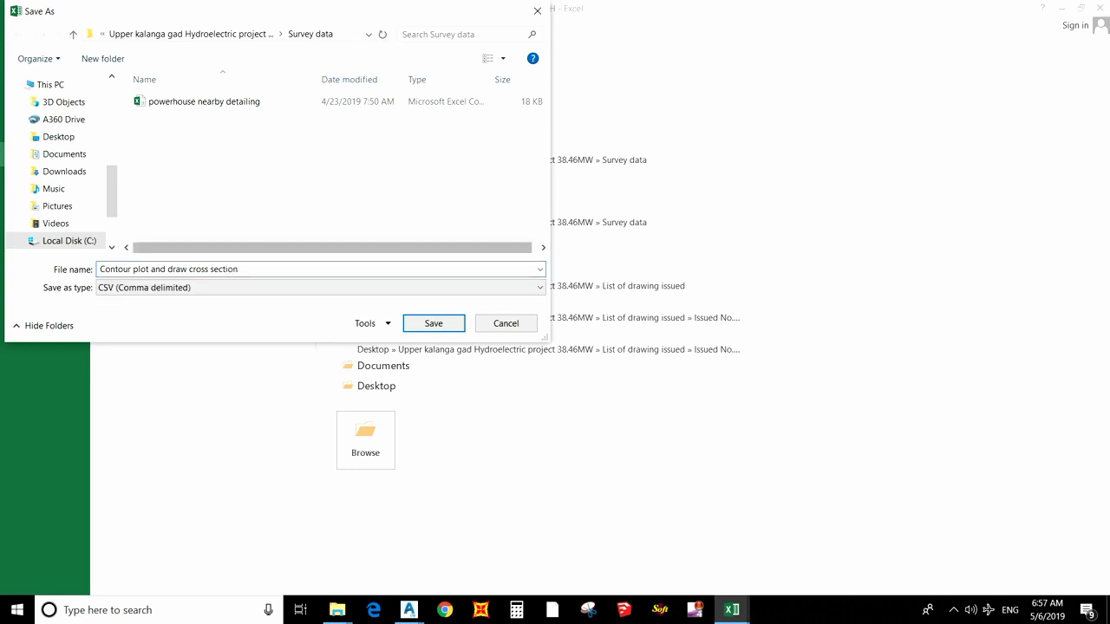
{"action": "left_click", "coordinate": [319, 287]}
{"action": "left_click", "coordinate": [145, 463]}
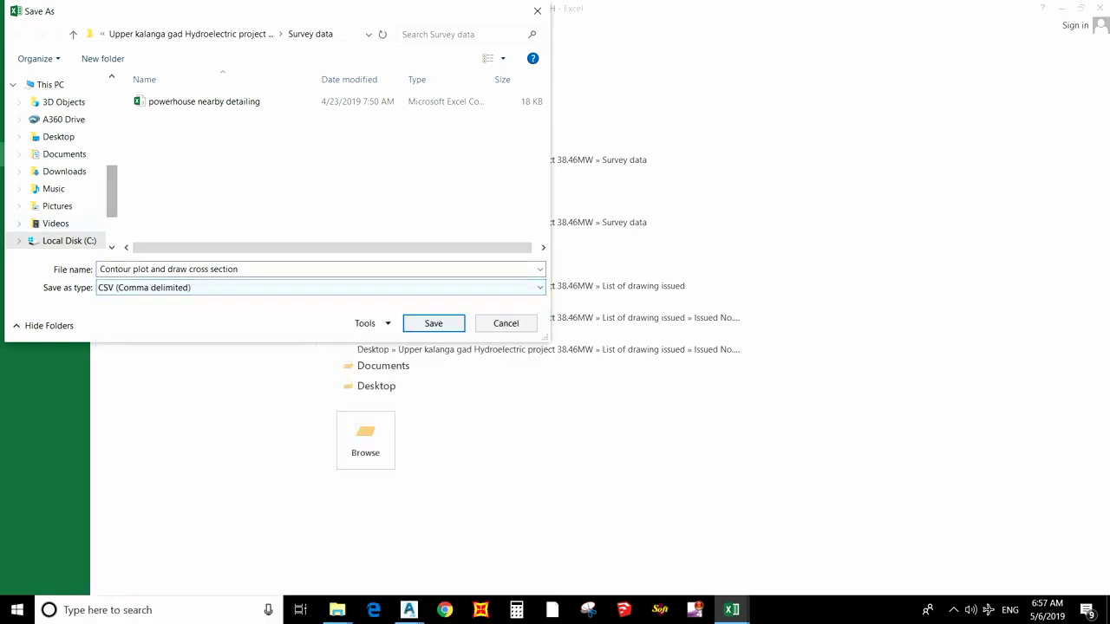
Set the save location to the Survey data folder inside the Upper kalanga gad Hydroelectric project folder on the Desktop
{"action": "left_click_drag", "start_coordinate": [112, 206], "coordinate": [112, 230]}
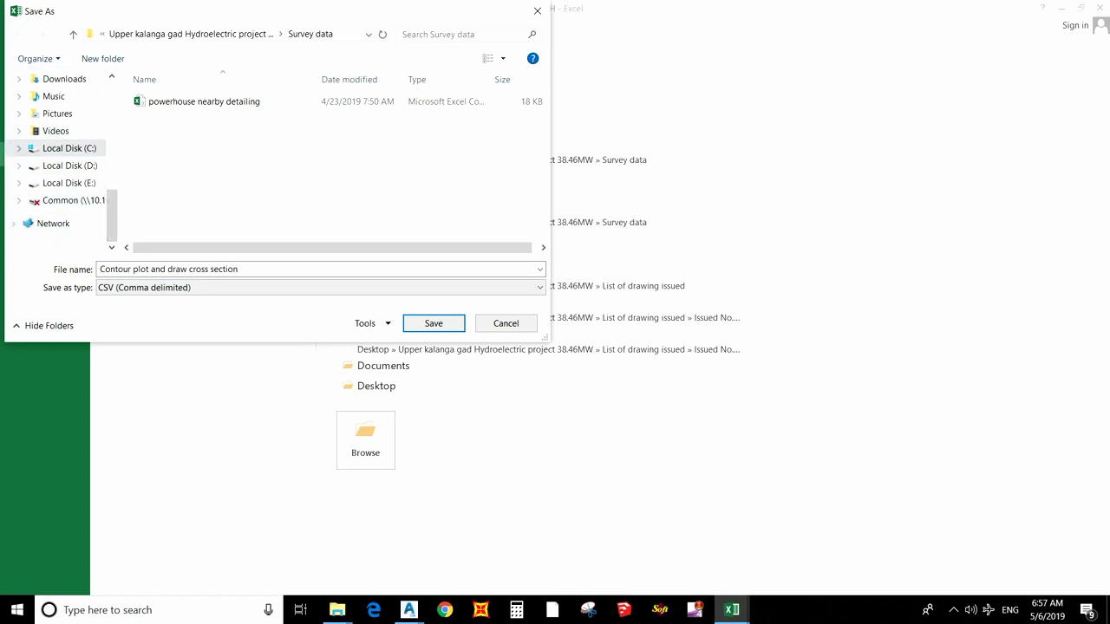
{"action": "left_click", "coordinate": [112, 76]}
{"action": "left_click", "coordinate": [112, 77]}
{"action": "left_click", "coordinate": [111, 77]}
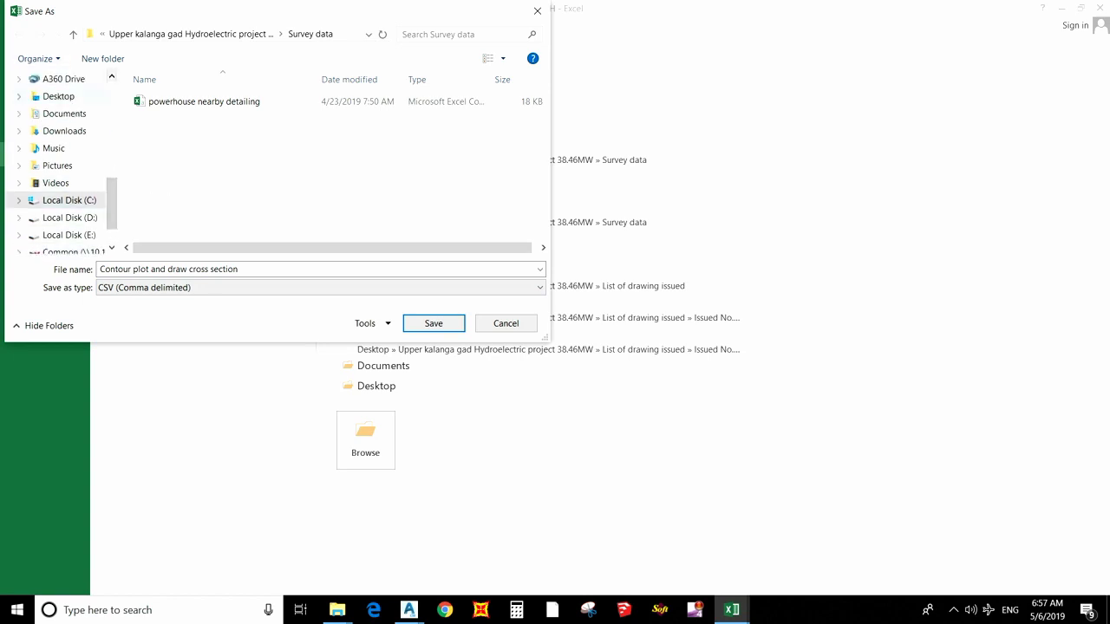
{"action": "left_click", "coordinate": [58, 97]}
{"action": "scroll", "coordinate": [61, 130], "scroll_direction": "down", "scroll_amount": 2}
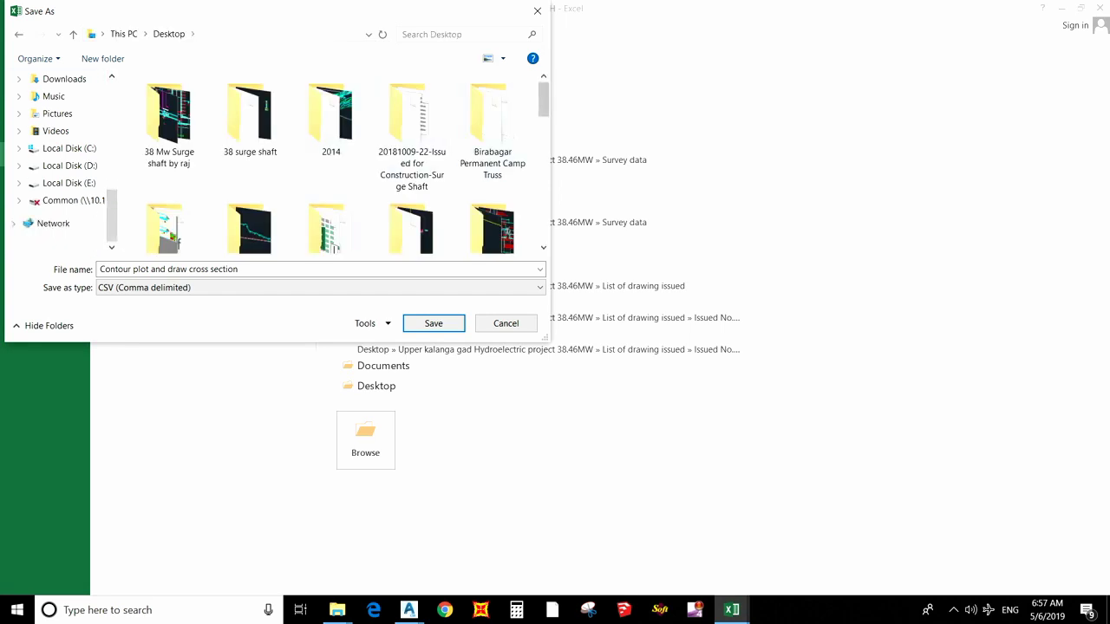
{"action": "scroll", "coordinate": [343, 163], "scroll_direction": "down", "scroll_amount": 6}
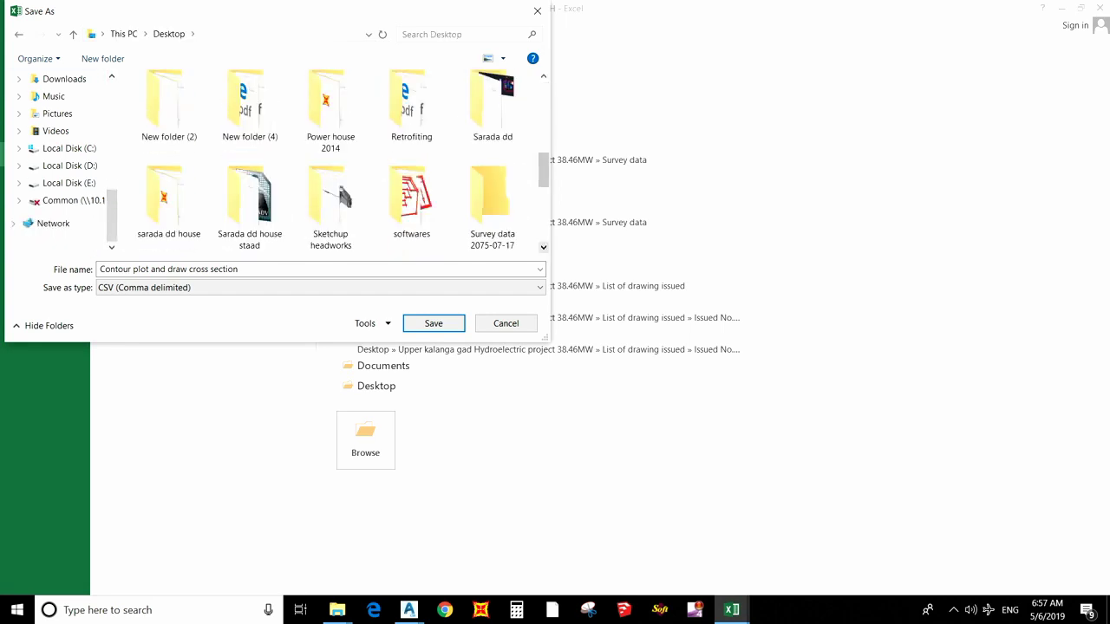
{"action": "scroll", "coordinate": [343, 162], "scroll_direction": "down", "scroll_amount": 3}
{"action": "double_click", "coordinate": [331, 187]}
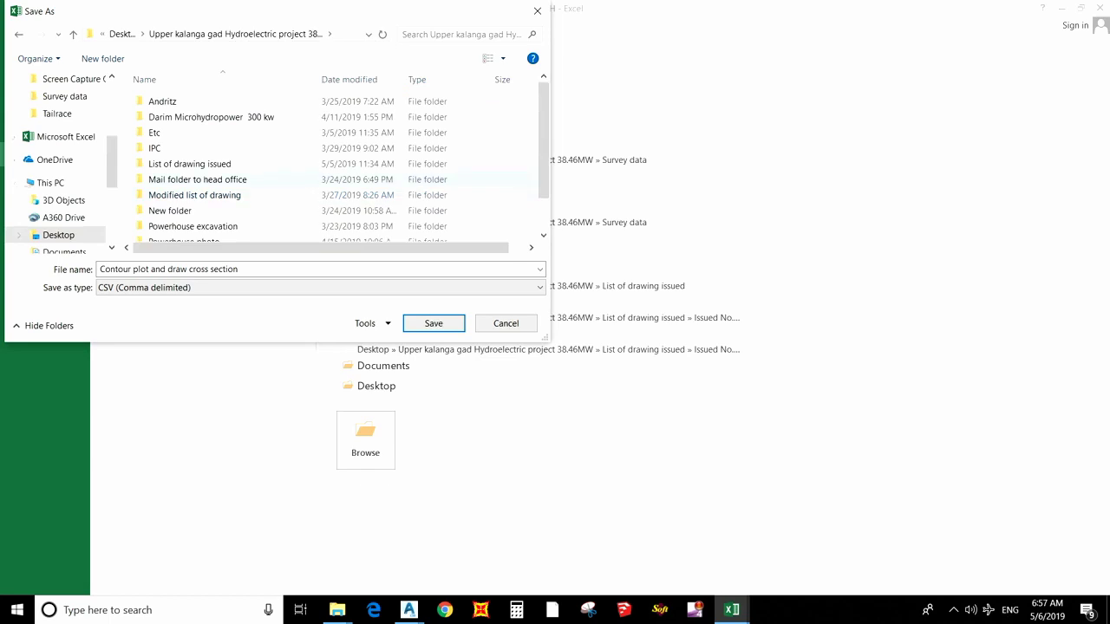
{"action": "scroll", "coordinate": [344, 186], "scroll_direction": "down", "scroll_amount": 1}
{"action": "double_click", "coordinate": [331, 218]}
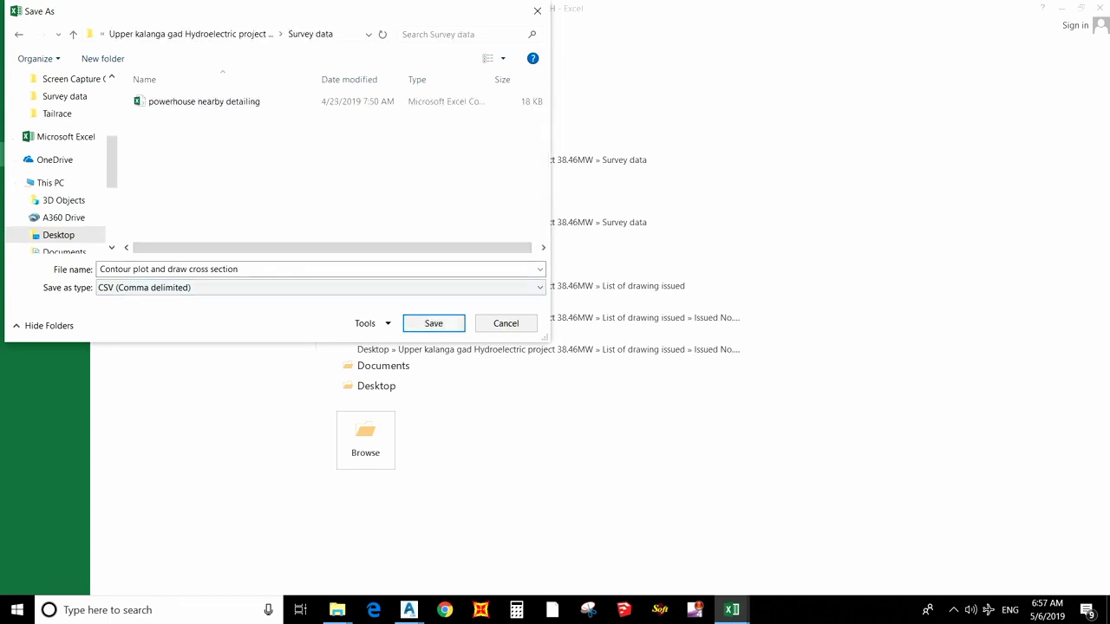
Save the CSV copy, keeping the comma-delimited format, and close the workbook with its changes saved
{"action": "left_click", "coordinate": [433, 322]}
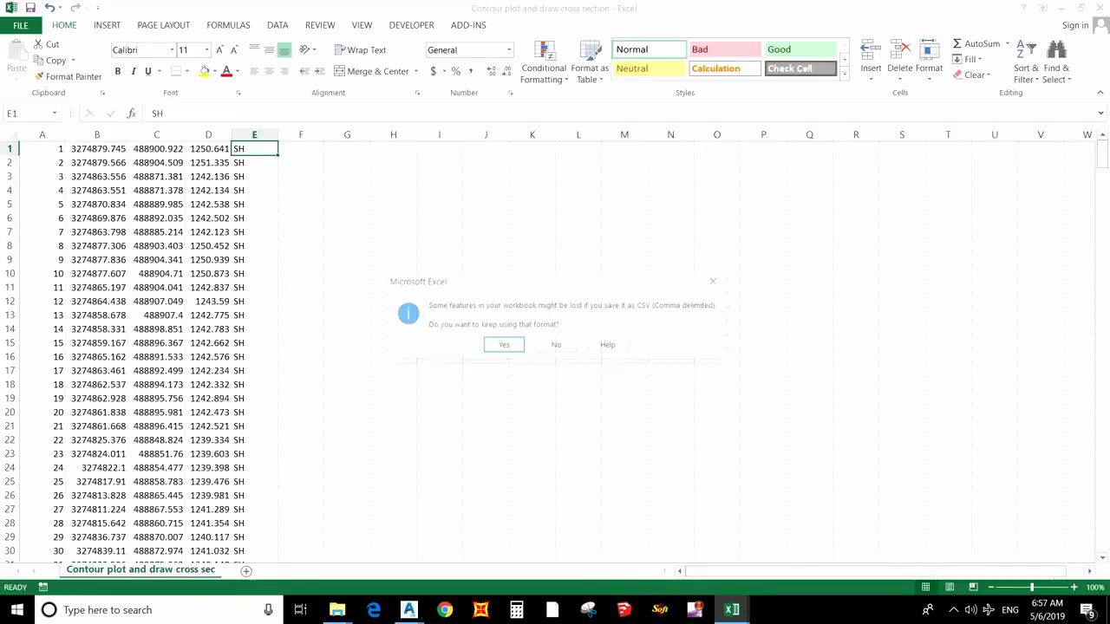
{"action": "key", "text": "Return"}
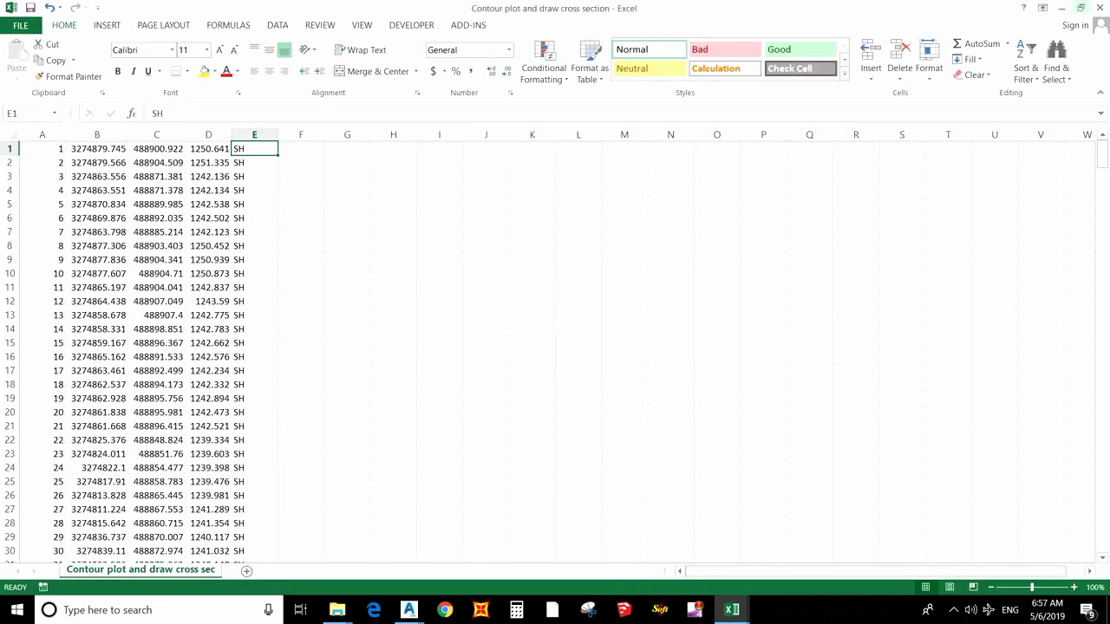
{"action": "left_click", "coordinate": [1100, 7]}
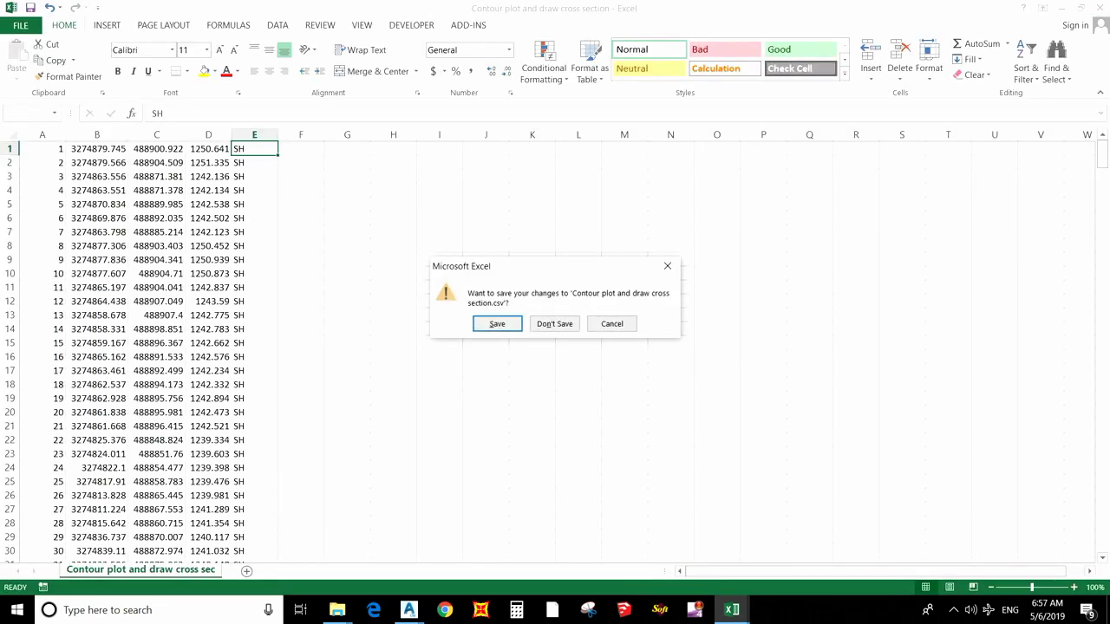
{"action": "key", "text": "Return"}
{"action": "key", "text": "Return"}
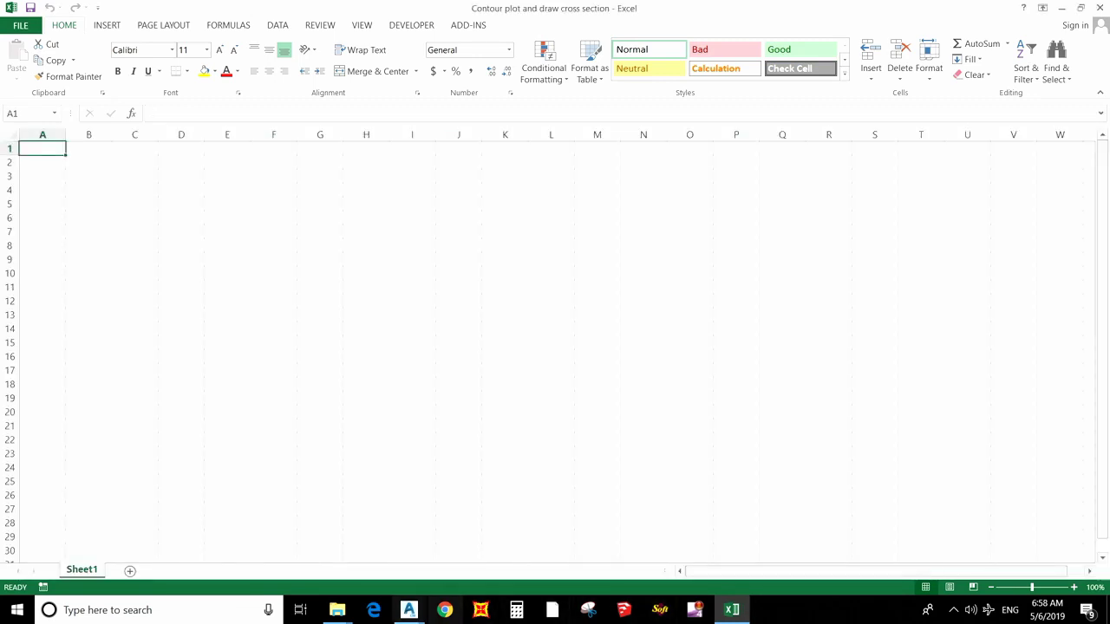
Switch to Drawing2.dwg in AutoCAD Civil 3D and add the "Contour plot and draw cross section" CSV as the point file to import
{"action": "mouse_move", "coordinate": [408, 610]}
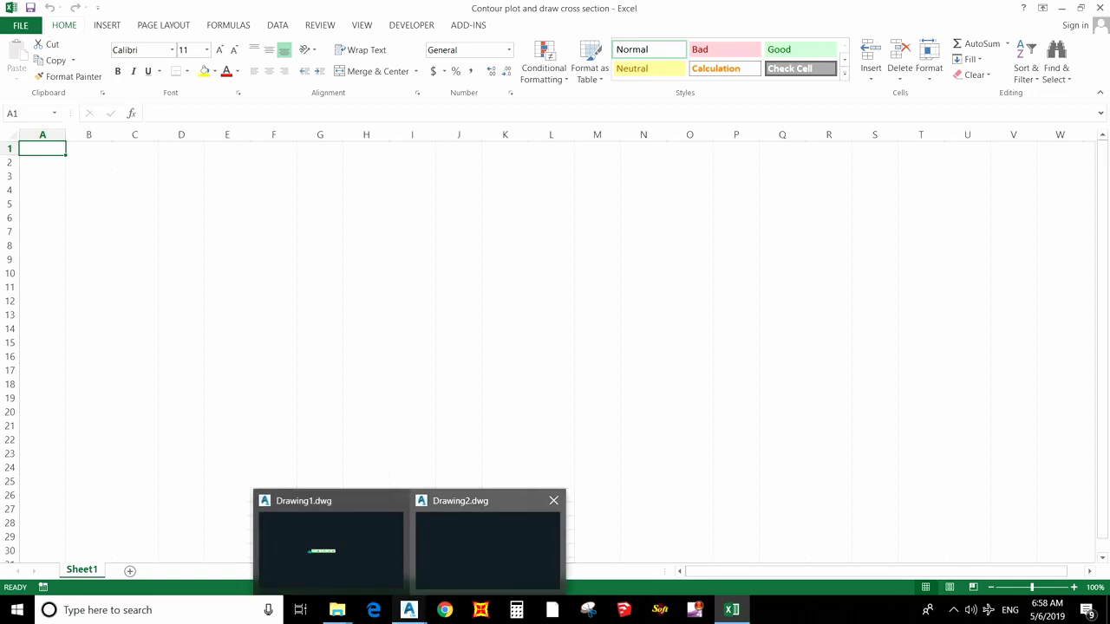
{"action": "left_click", "coordinate": [488, 532]}
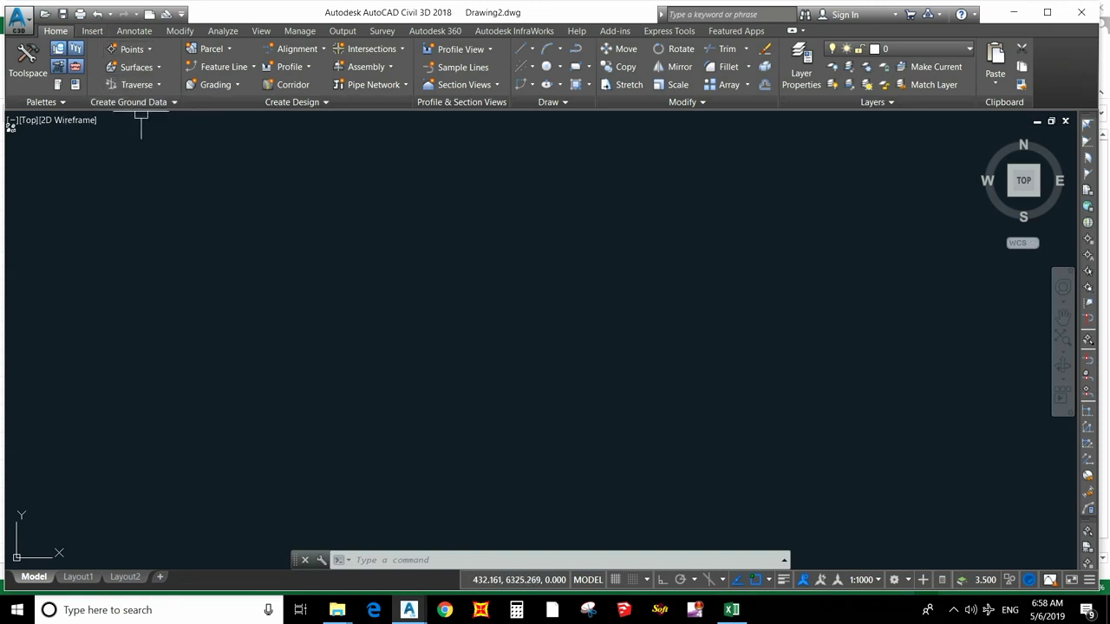
{"action": "left_click", "coordinate": [91, 30]}
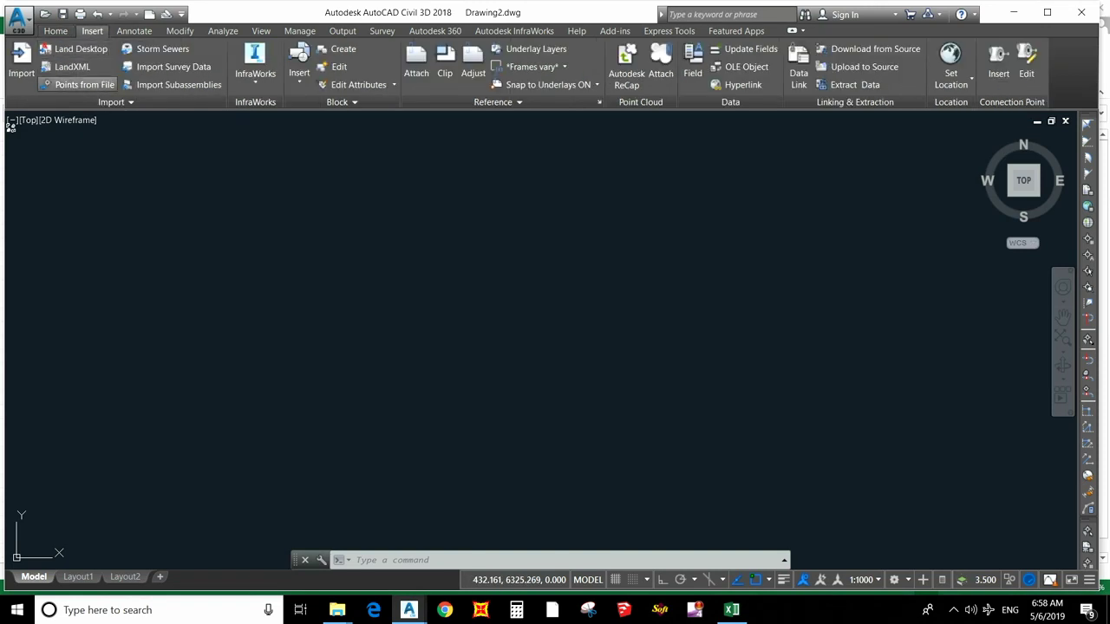
{"action": "left_click", "coordinate": [78, 84]}
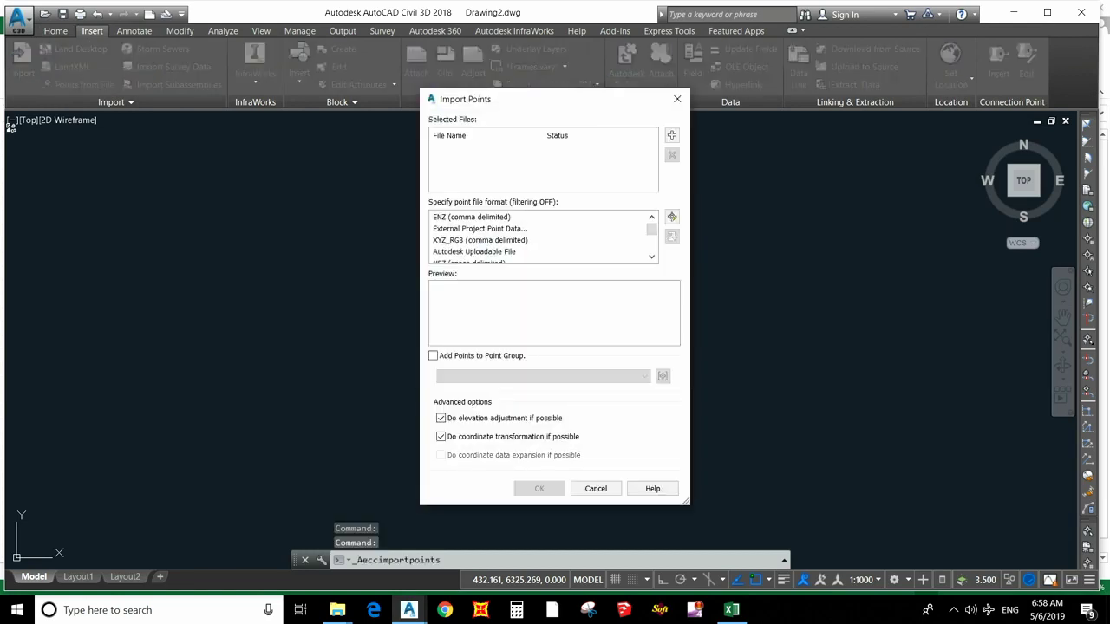
{"action": "left_click", "coordinate": [671, 134]}
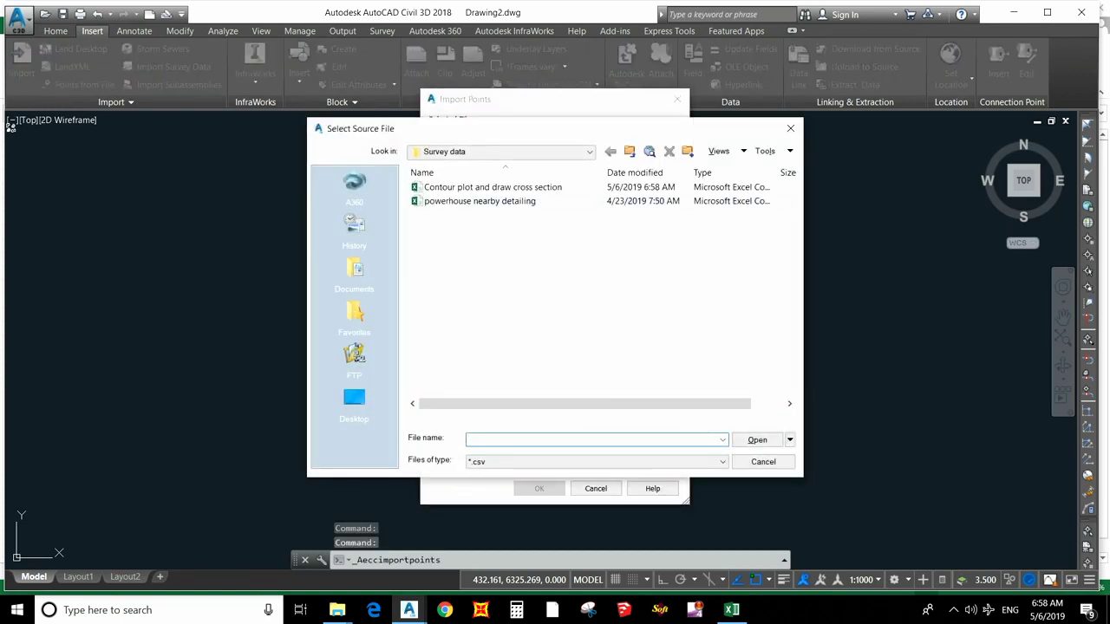
{"action": "left_click", "coordinate": [493, 186]}
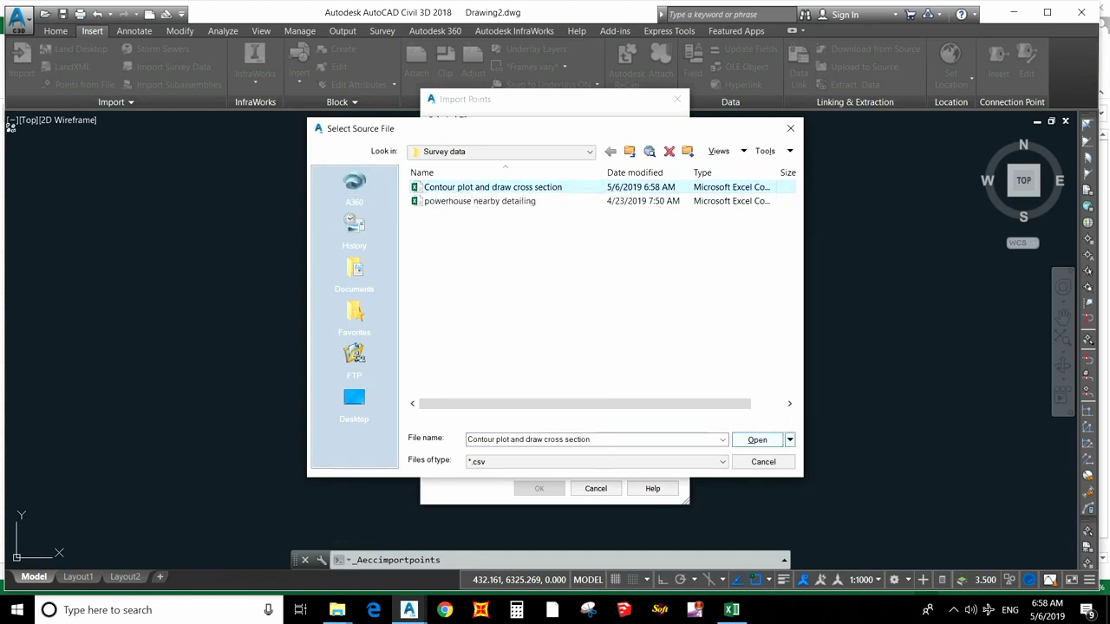
{"action": "key", "text": "Return"}
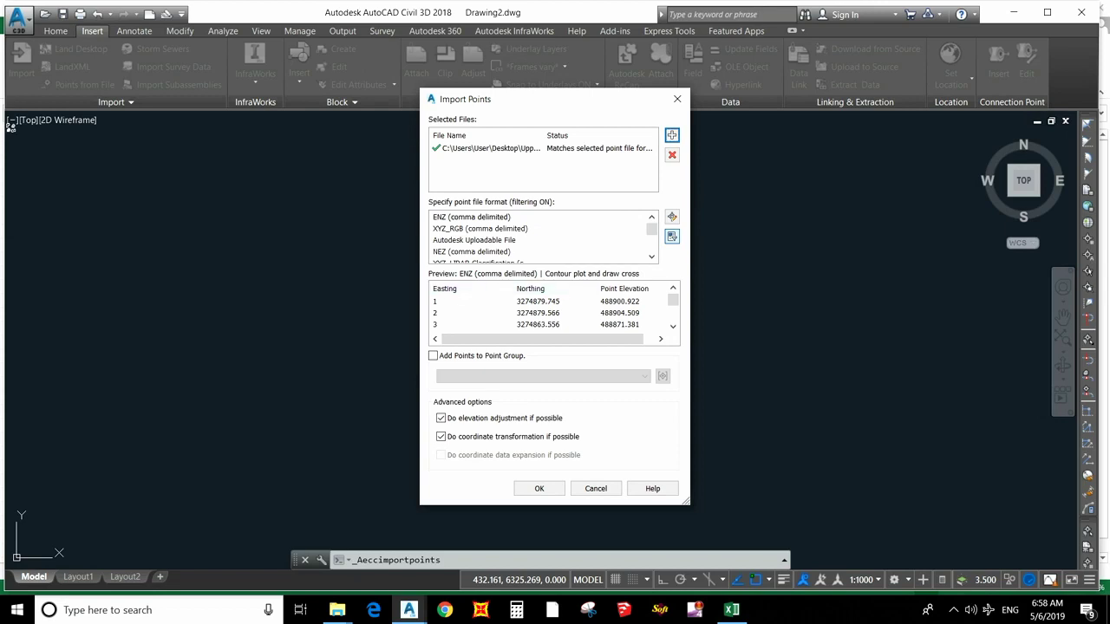
Import the points using the PNEZD (comma delimited) format, with point file format filtering turned off
{"action": "left_click", "coordinate": [651, 256]}
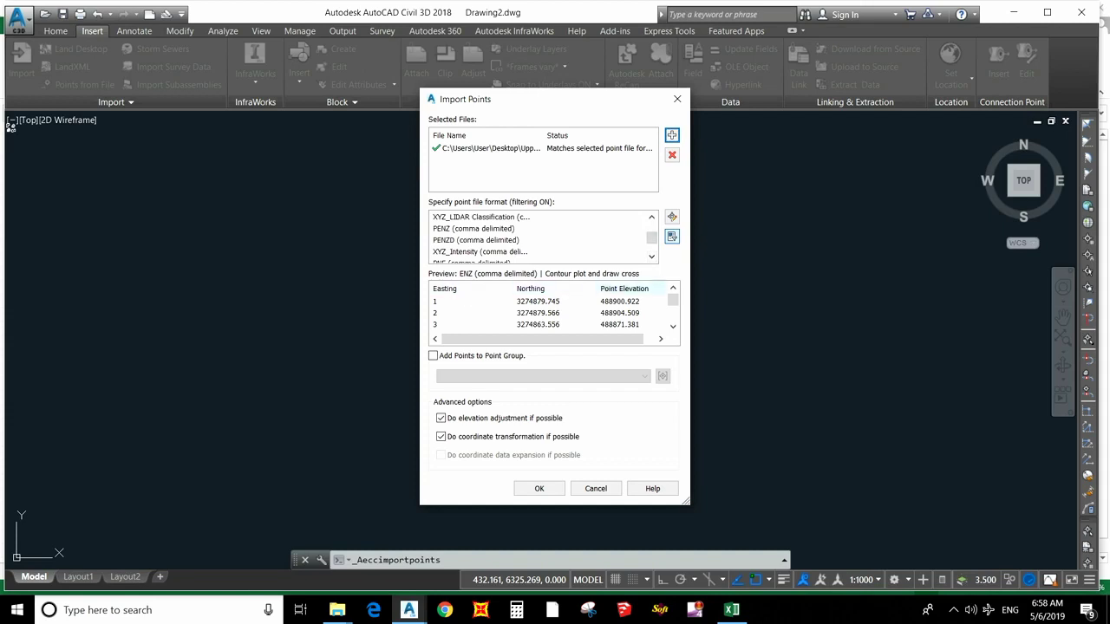
{"action": "left_click_drag", "start_coordinate": [651, 237], "coordinate": [651, 244]}
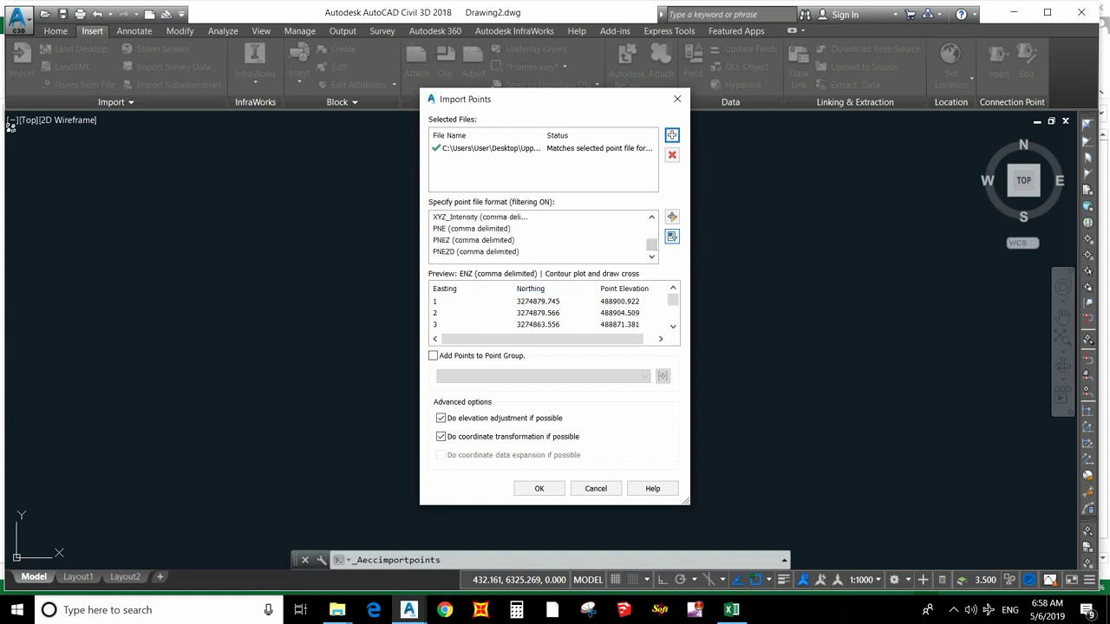
{"action": "left_click", "coordinate": [475, 252]}
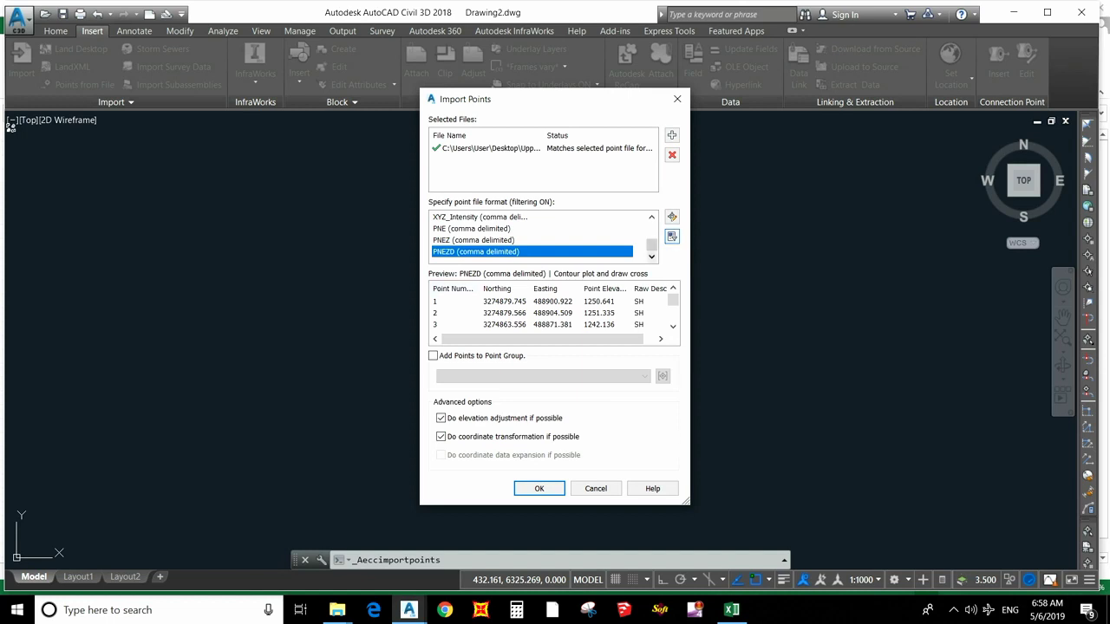
{"action": "left_click", "coordinate": [672, 236]}
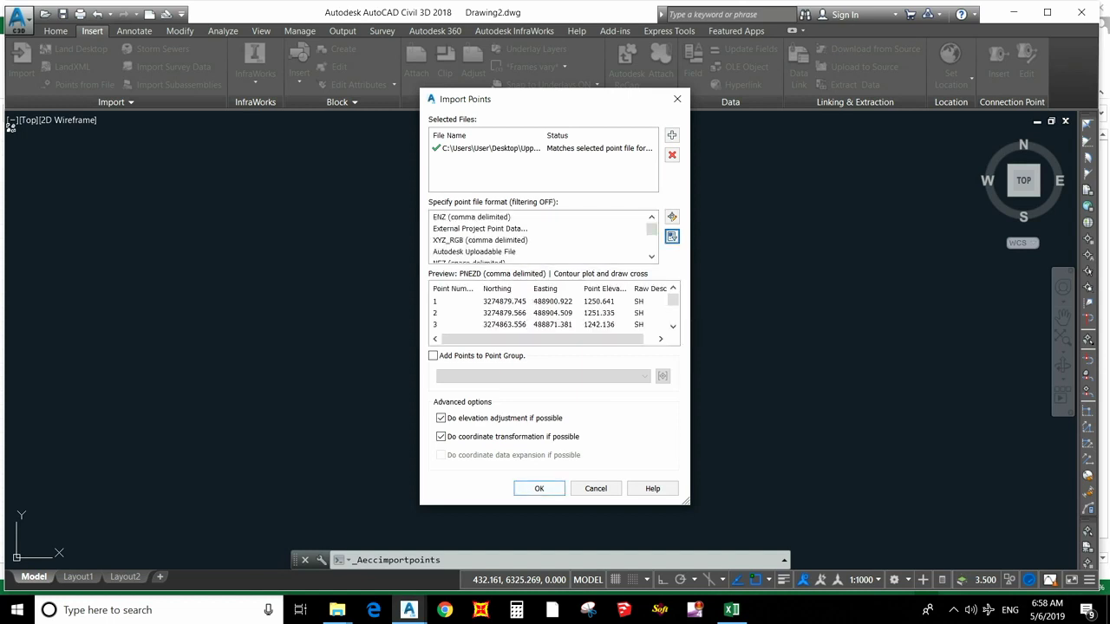
{"action": "left_click", "coordinate": [538, 488]}
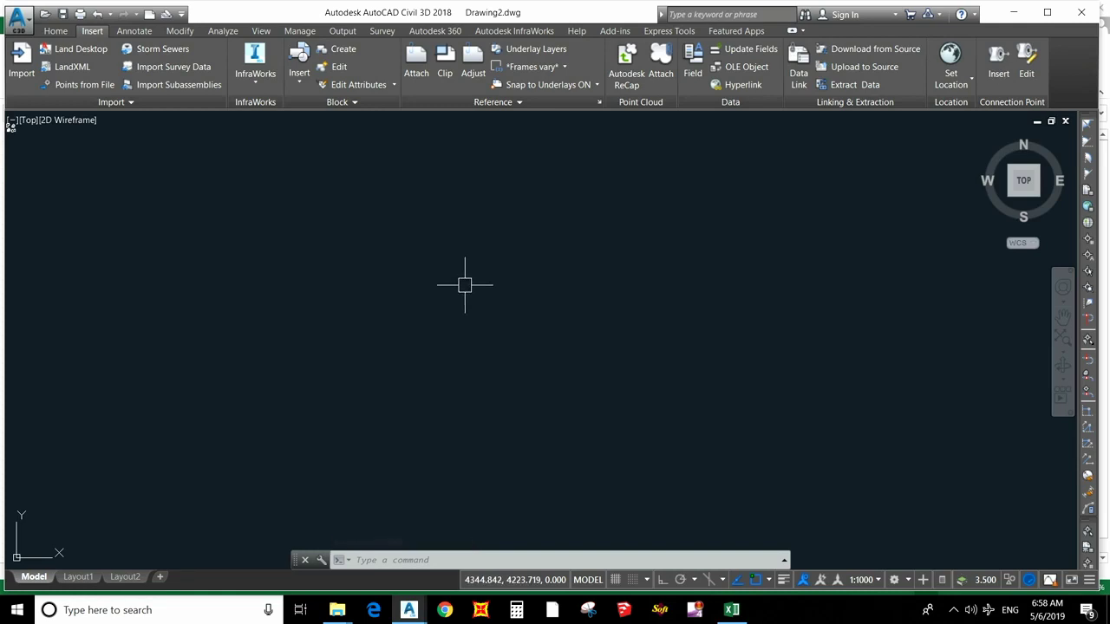
Locate the imported survey points in the drawing and select the isolated westernmost COGO point
{"action": "middle_click", "coordinate": [465, 285]}
{"action": "middle_click", "coordinate": [465, 286]}
{"action": "scroll", "coordinate": [466, 286], "scroll_direction": "down", "scroll_amount": 3}
{"action": "scroll", "coordinate": [480, 303], "scroll_direction": "up", "scroll_amount": 3}
{"action": "middle_click_drag", "start_coordinate": [206, 318], "coordinate": [360, 293]}
{"action": "scroll", "coordinate": [295, 296], "scroll_direction": "up", "scroll_amount": 3}
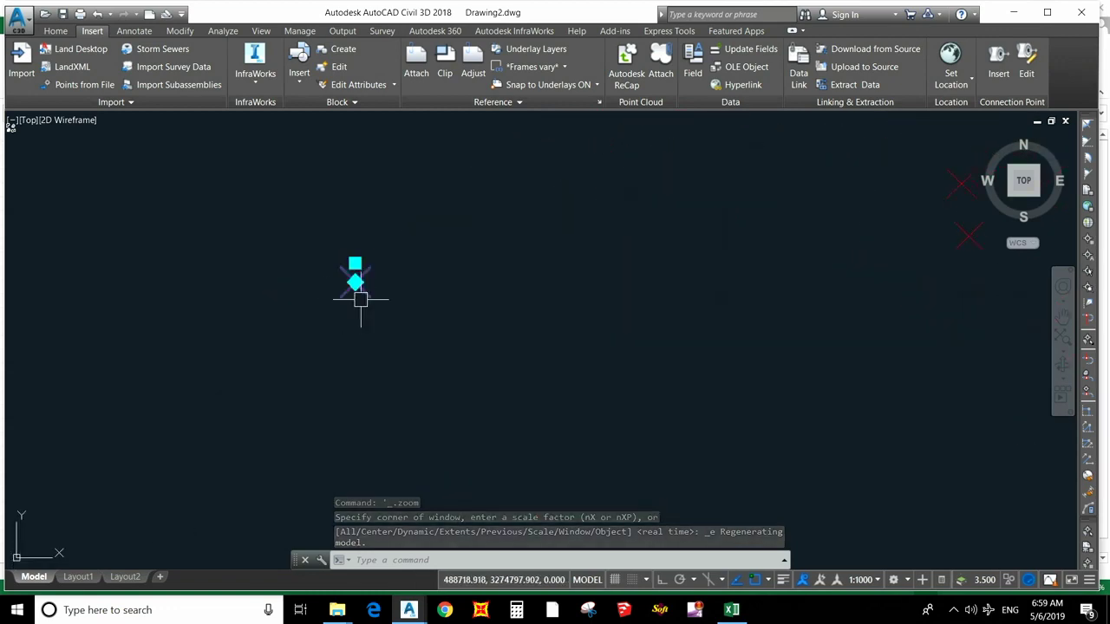
{"action": "left_click", "coordinate": [357, 295]}
{"action": "scroll", "coordinate": [347, 299], "scroll_direction": "down", "scroll_amount": 6}
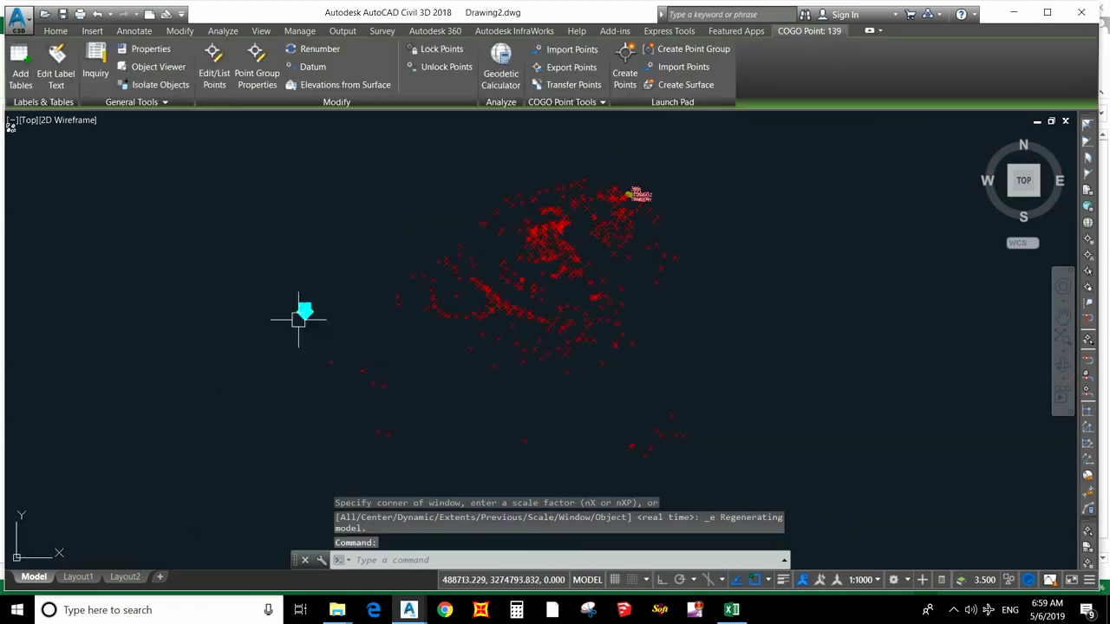
{"action": "scroll", "coordinate": [555, 238], "scroll_direction": "up", "scroll_amount": 5}
{"action": "middle_click_drag", "start_coordinate": [421, 278], "coordinate": [698, 231]}
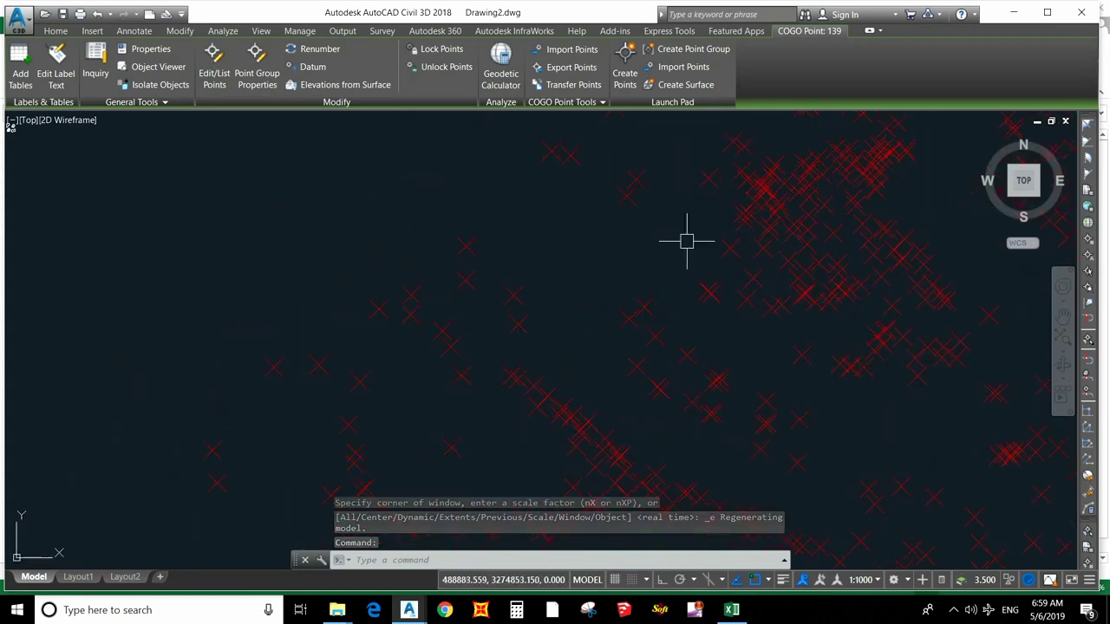
{"action": "scroll", "coordinate": [622, 275], "scroll_direction": "down", "scroll_amount": 3}
{"action": "scroll", "coordinate": [279, 347], "scroll_direction": "up", "scroll_amount": 2}
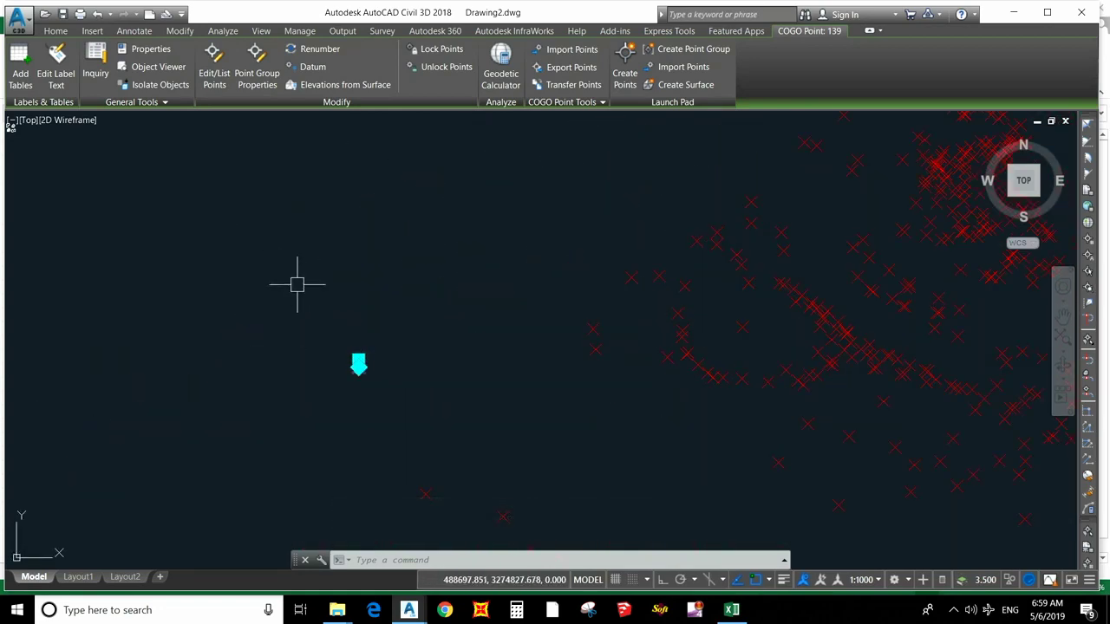
Set the point label style of the _All Points group to Elevation and Description and apply it
{"action": "left_click", "coordinate": [257, 63]}
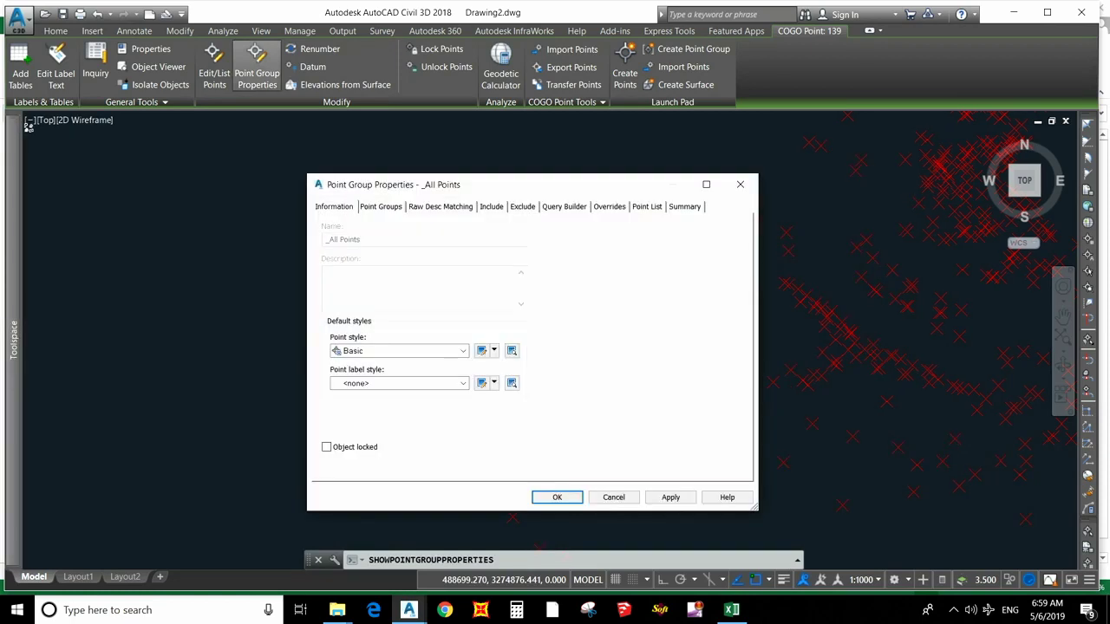
{"action": "left_click", "coordinate": [399, 384]}
{"action": "key", "text": "Down"}
{"action": "key", "text": "Down"}
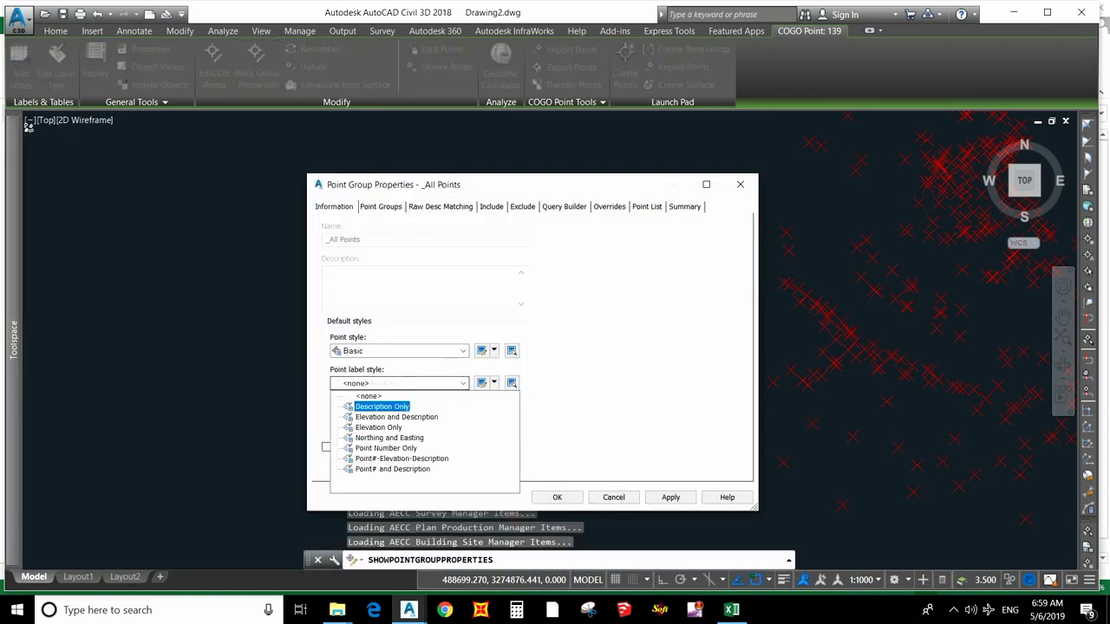
{"action": "key", "text": "Return"}
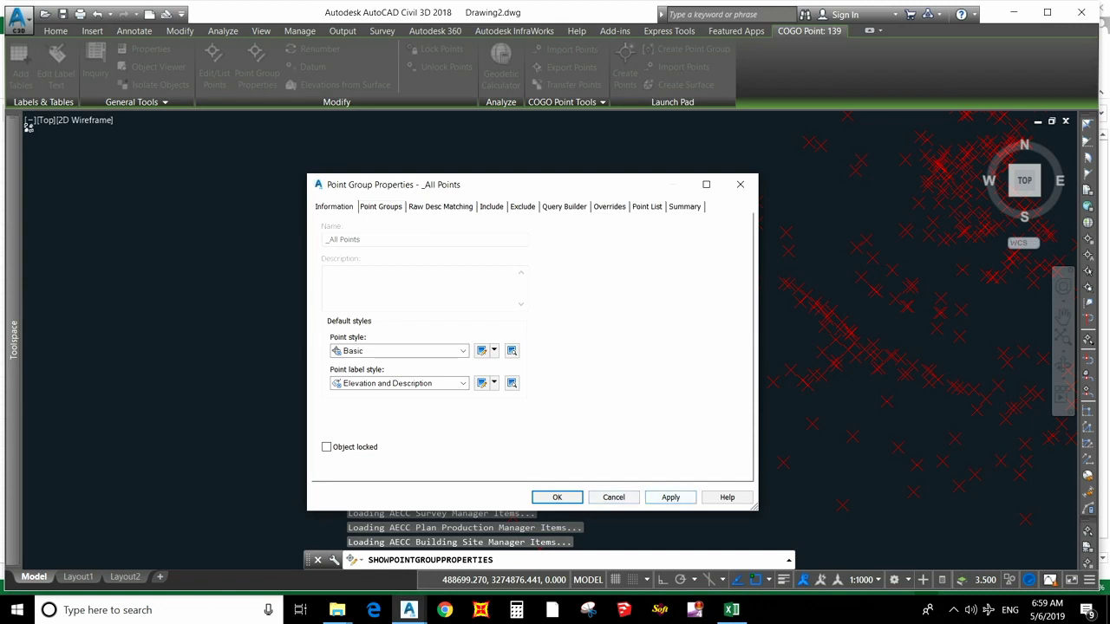
{"action": "left_click", "coordinate": [398, 383]}
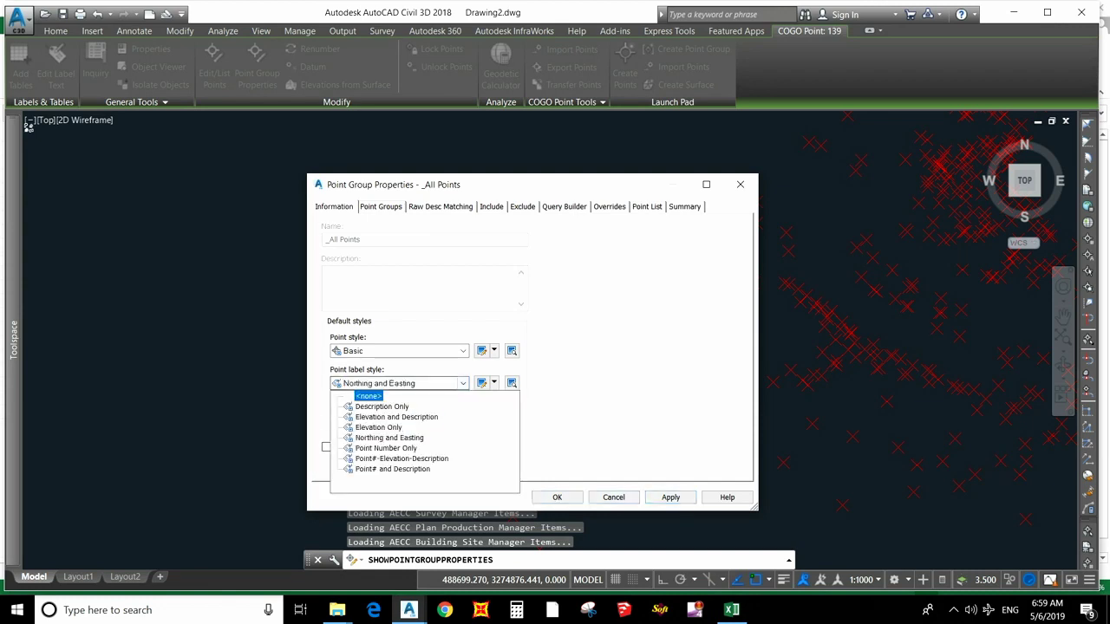
{"action": "key", "text": "Down"}
{"action": "key", "text": "Down"}
{"action": "key", "text": "Return"}
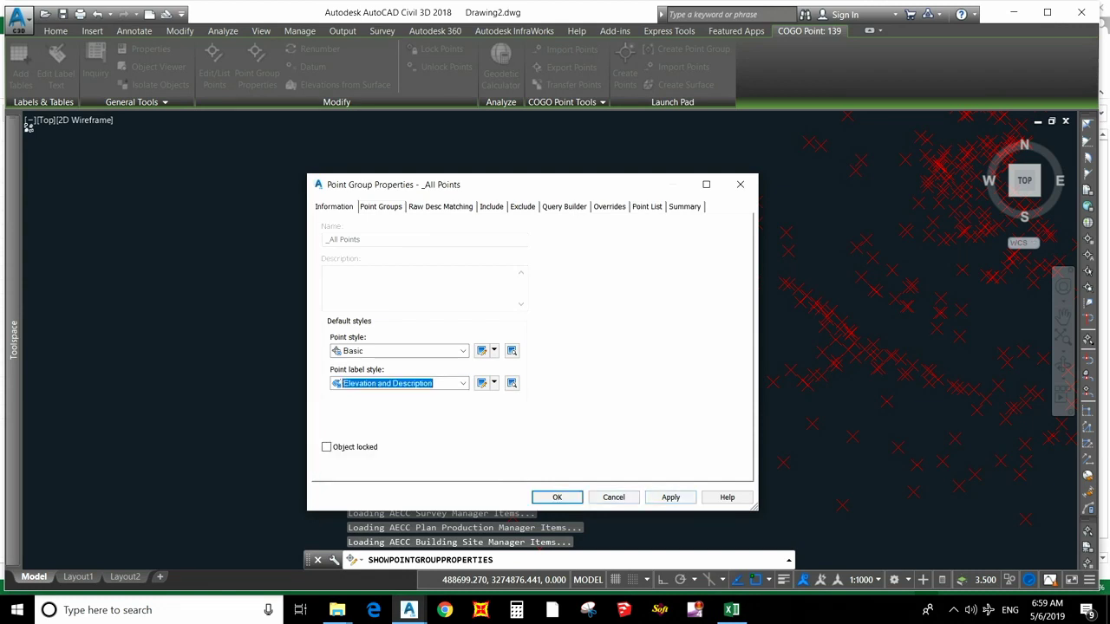
{"action": "left_click", "coordinate": [670, 496]}
{"action": "left_click", "coordinate": [556, 497]}
Examine the elevation and description labels across the whole set of survey points
{"action": "scroll", "coordinate": [464, 322], "scroll_direction": "down", "scroll_amount": 3}
{"action": "scroll", "coordinate": [472, 396], "scroll_direction": "up", "scroll_amount": 3}
{"action": "middle_click_drag", "start_coordinate": [622, 289], "coordinate": [555, 364]}
{"action": "scroll", "coordinate": [365, 290], "scroll_direction": "up", "scroll_amount": 5}
{"action": "scroll", "coordinate": [541, 391], "scroll_direction": "down", "scroll_amount": 5}
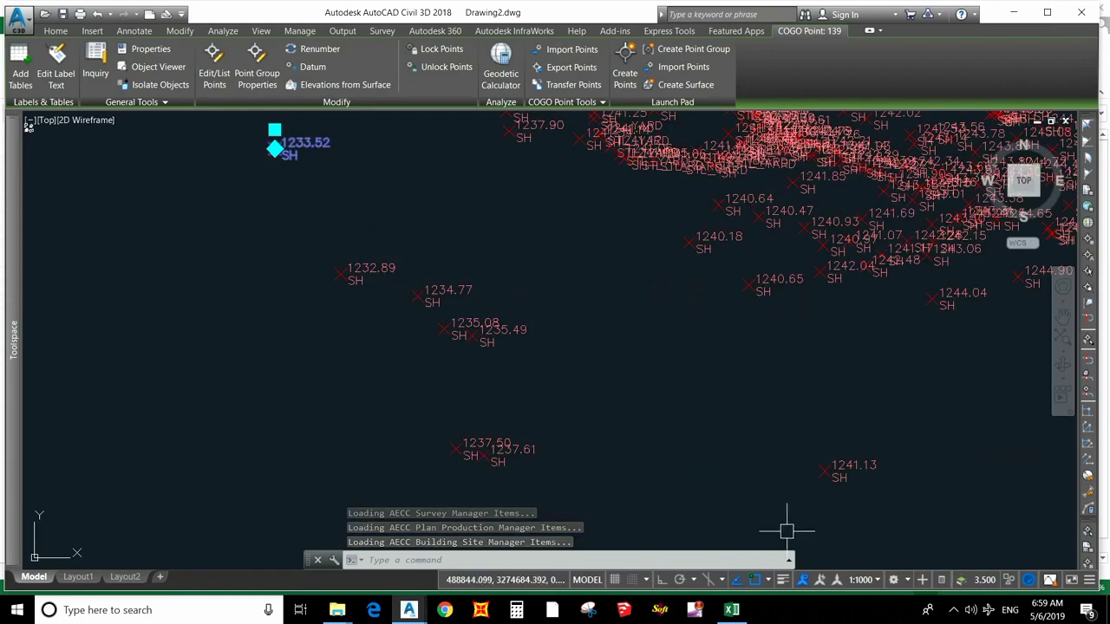
{"action": "scroll", "coordinate": [489, 270], "scroll_direction": "down", "scroll_amount": 4}
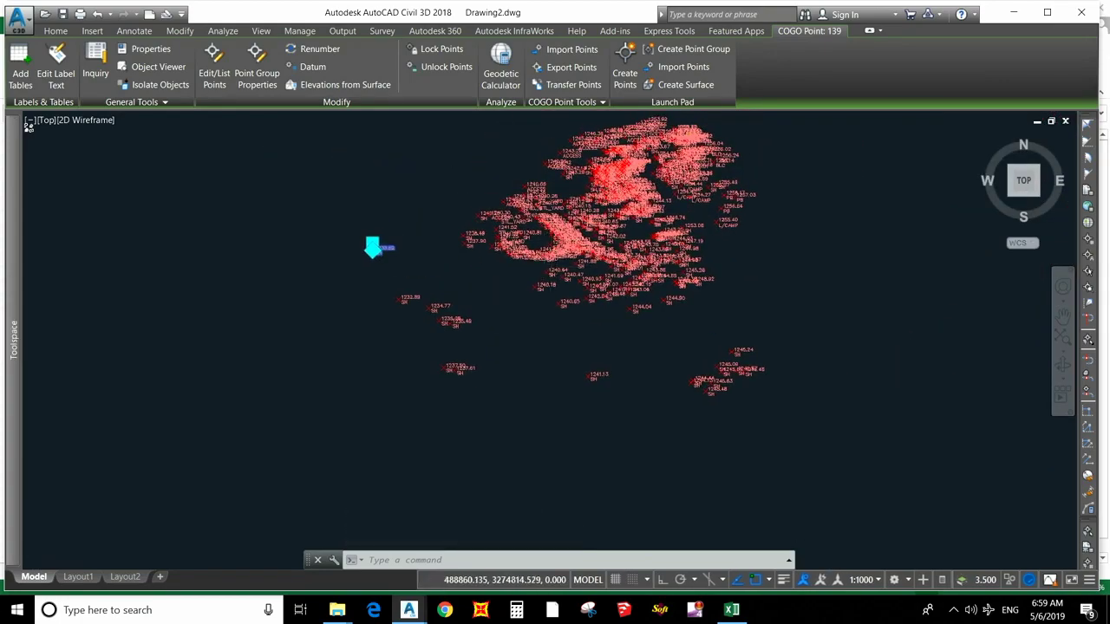
{"action": "scroll", "coordinate": [541, 243], "scroll_direction": "up", "scroll_amount": 10}
{"action": "scroll", "coordinate": [527, 286], "scroll_direction": "down", "scroll_amount": 10}
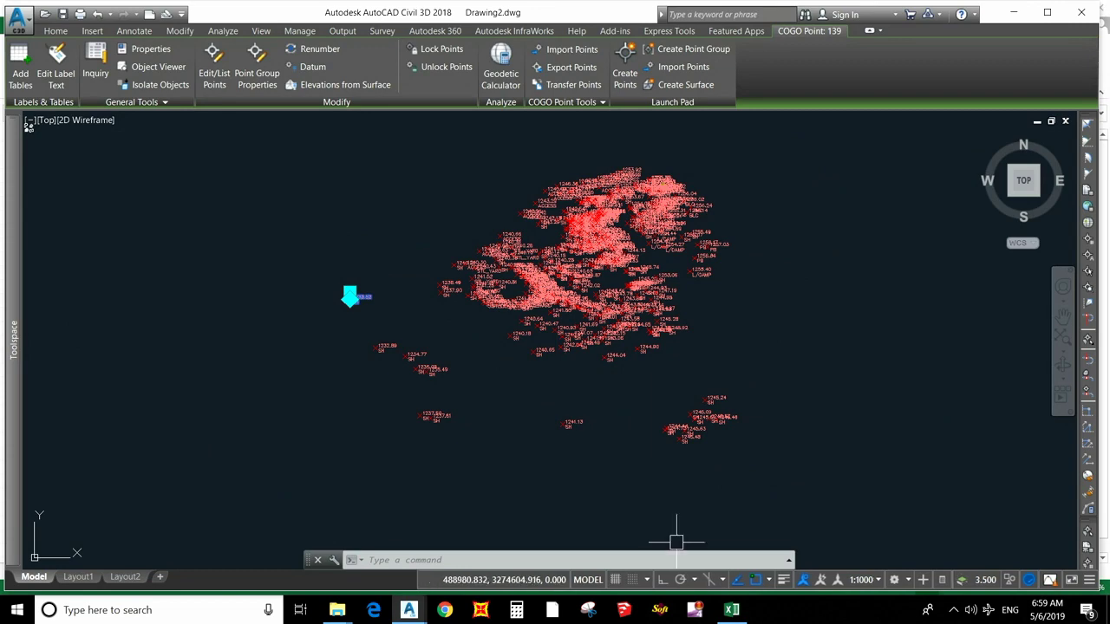
Change the drawing's annotation scale to 1:250 and finally to 1:500 to resize the point labels
{"action": "left_click", "coordinate": [865, 579]}
{"action": "left_click", "coordinate": [864, 383]}
{"action": "left_click", "coordinate": [856, 383]}
{"action": "left_click", "coordinate": [861, 579]}
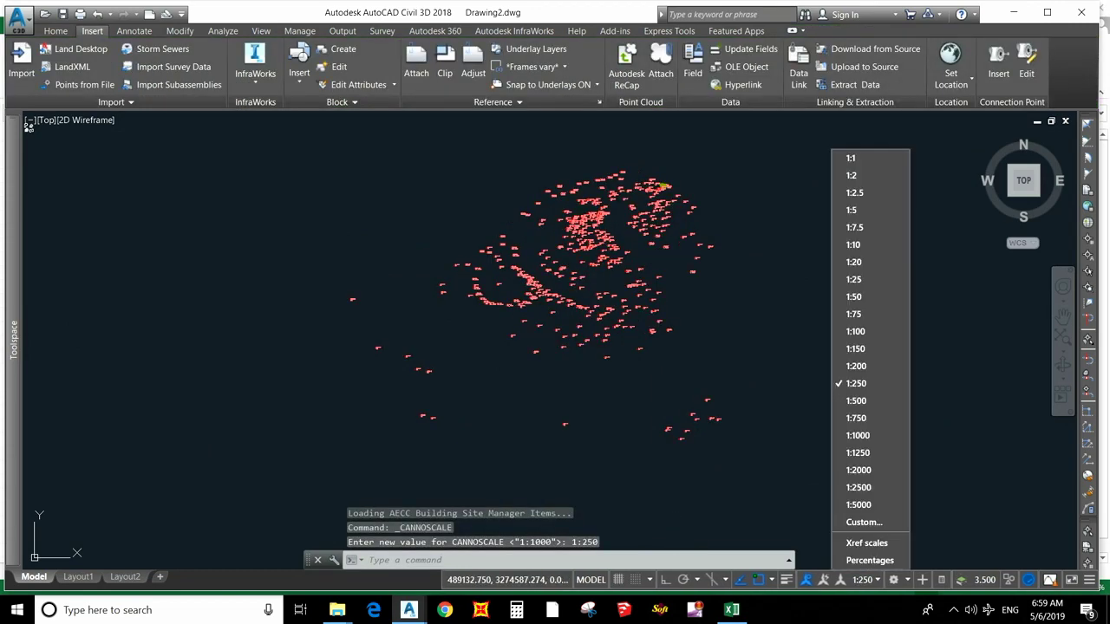
{"action": "left_click", "coordinate": [856, 401]}
{"action": "scroll", "coordinate": [500, 345], "scroll_direction": "up", "scroll_amount": 4}
{"action": "scroll", "coordinate": [409, 263], "scroll_direction": "down", "scroll_amount": 3}
{"action": "scroll", "coordinate": [488, 298], "scroll_direction": "down", "scroll_amount": 2}
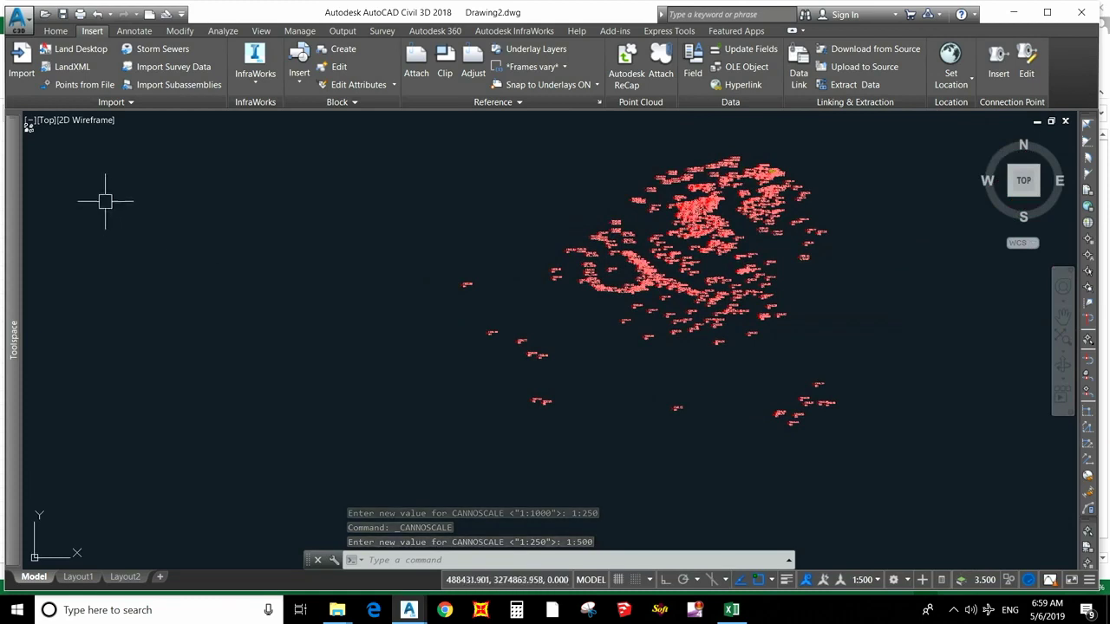
Create a TIN surface named Contour plot surface, keeping the Contours 2m and 10m (Background) style
{"action": "mouse_move", "coordinate": [13, 199]}
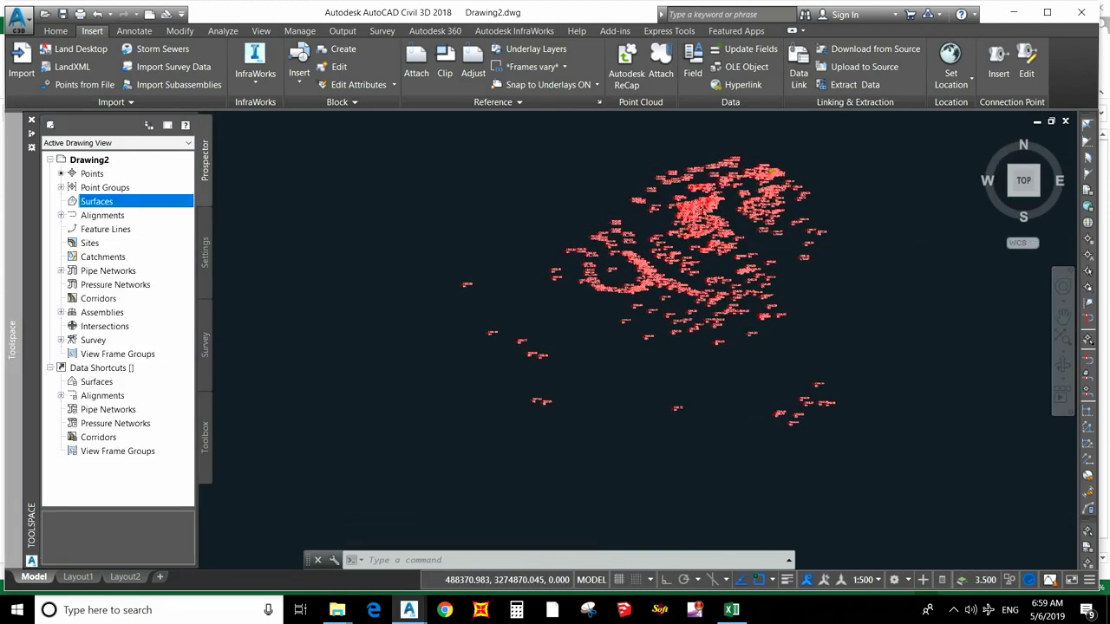
{"action": "right_click", "coordinate": [91, 201]}
{"action": "left_click", "coordinate": [130, 207]}
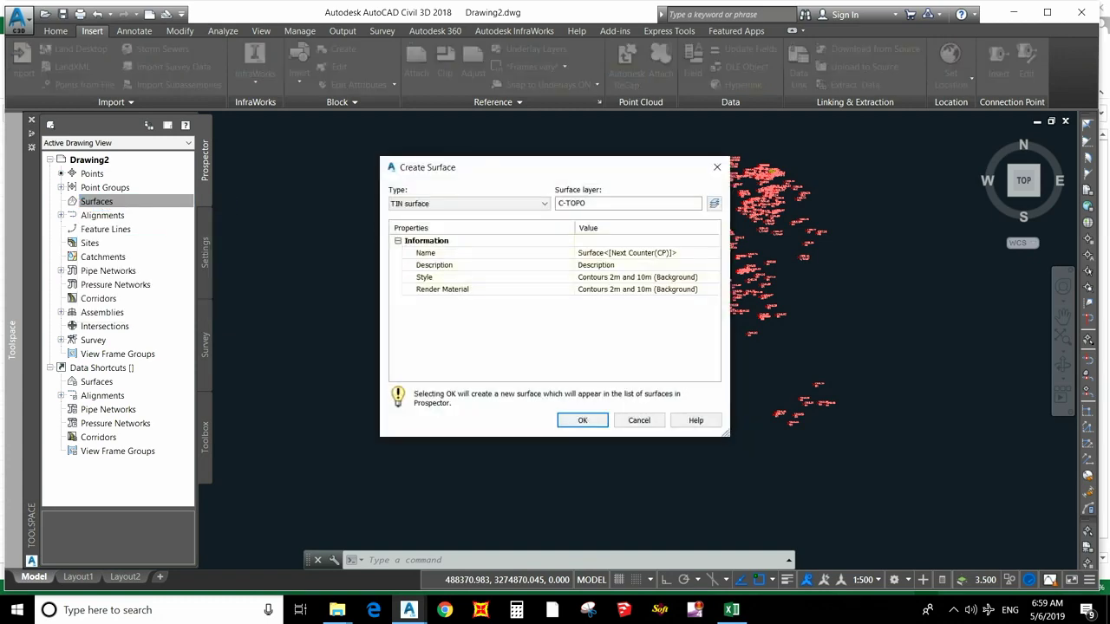
{"action": "left_click", "coordinate": [626, 252]}
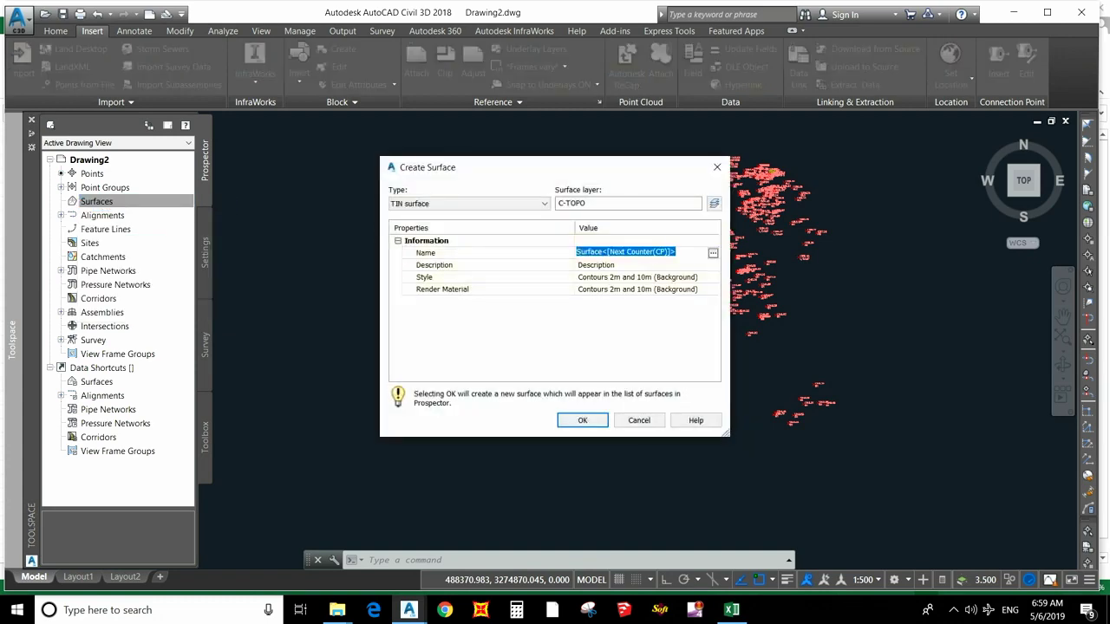
{"action": "type", "text": "Contour plot surface"}
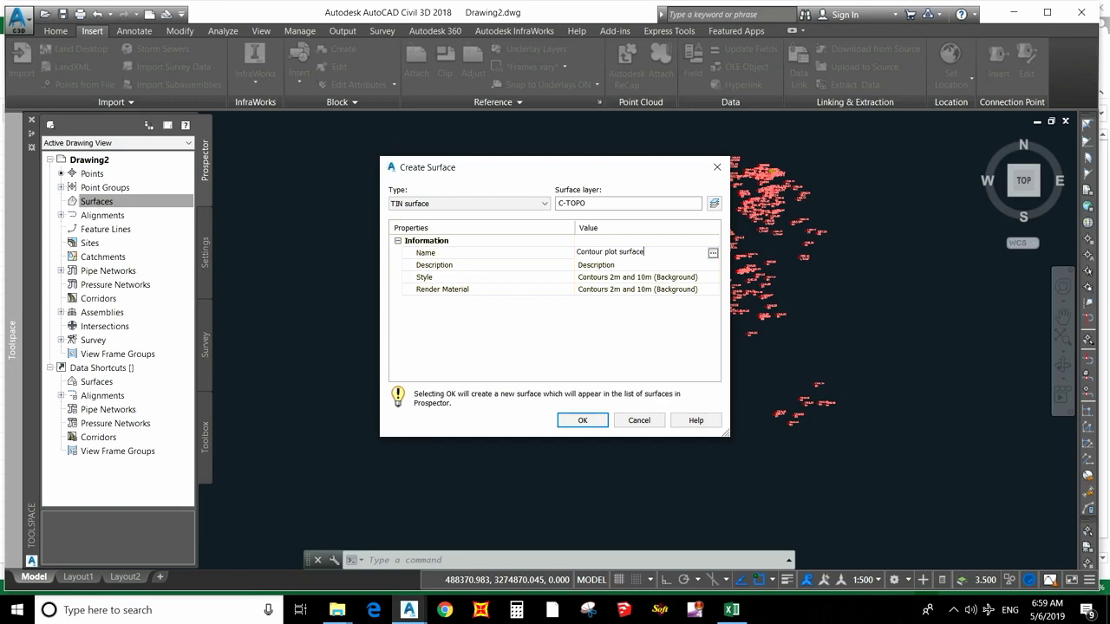
{"action": "key", "text": "Return"}
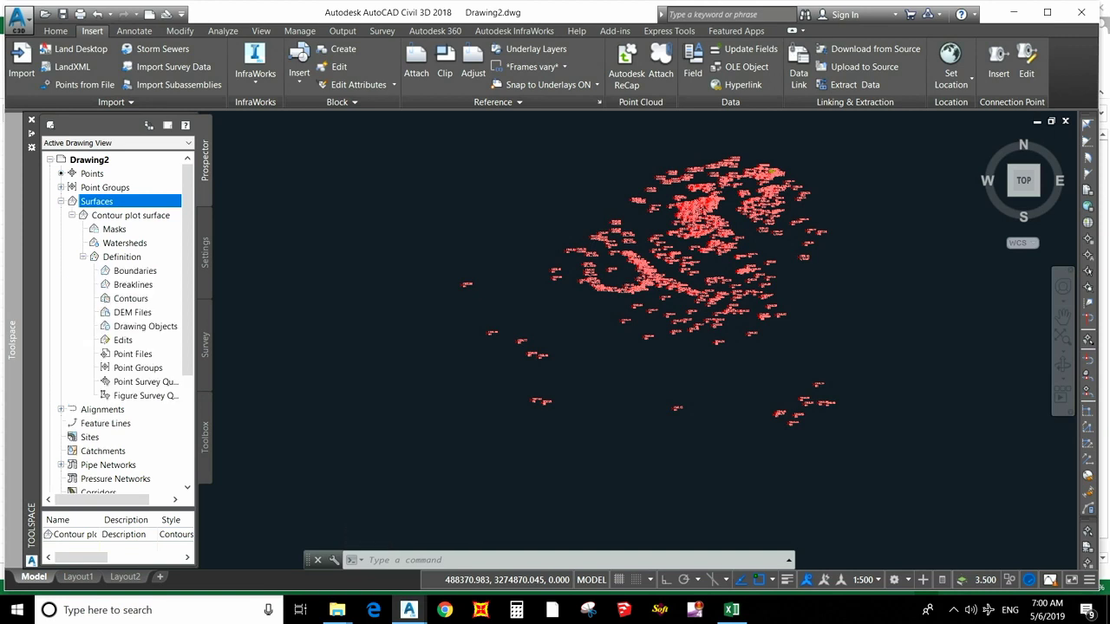
Select the CSV file Contour plot and draw cross section as a point file for the Contour plot surface definition
{"action": "left_click", "coordinate": [133, 354]}
{"action": "right_click", "coordinate": [128, 354]}
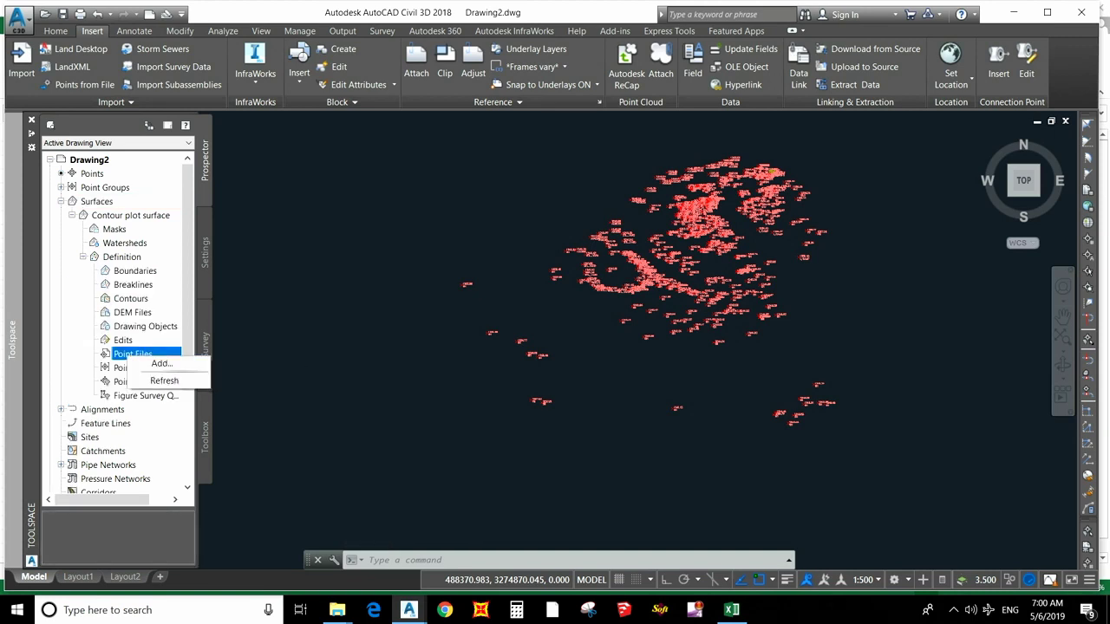
{"action": "left_click", "coordinate": [160, 364]}
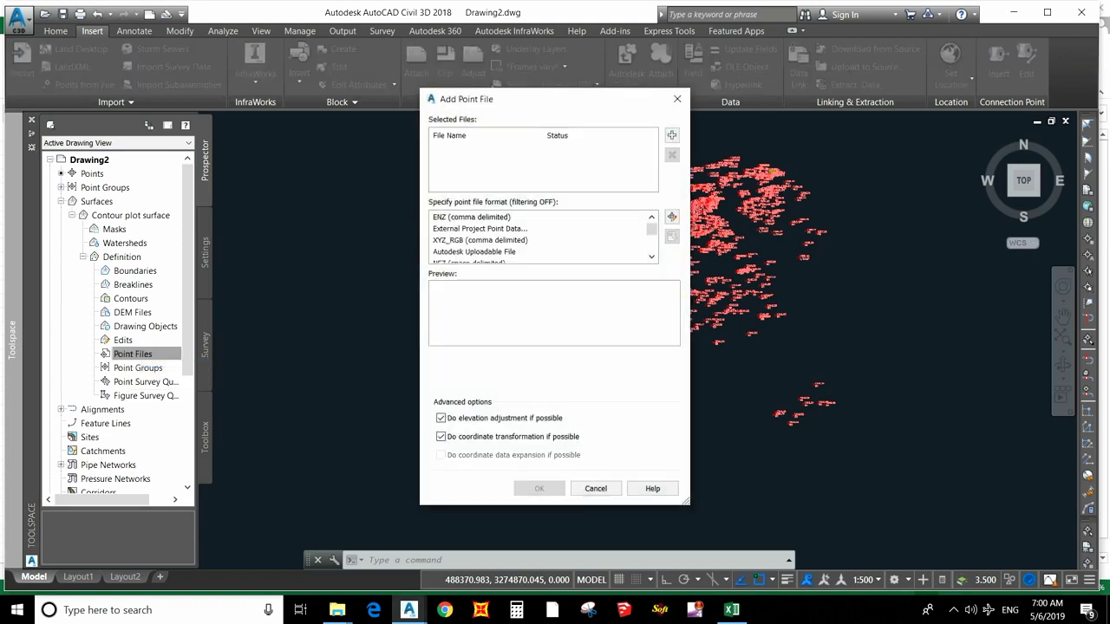
{"action": "left_click", "coordinate": [672, 135]}
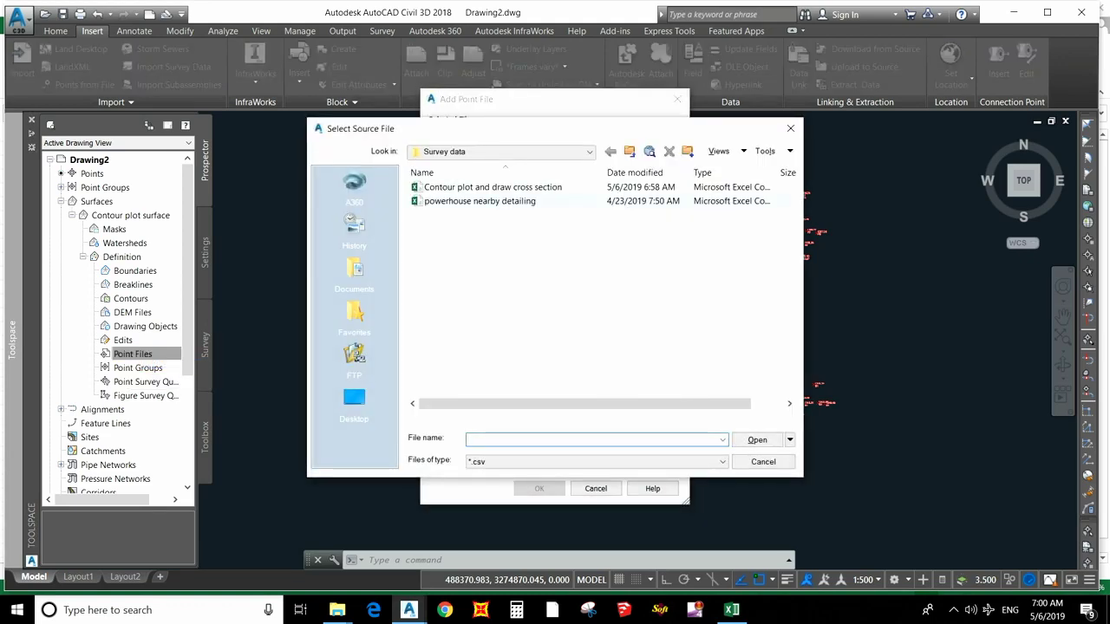
{"action": "left_click", "coordinate": [486, 188]}
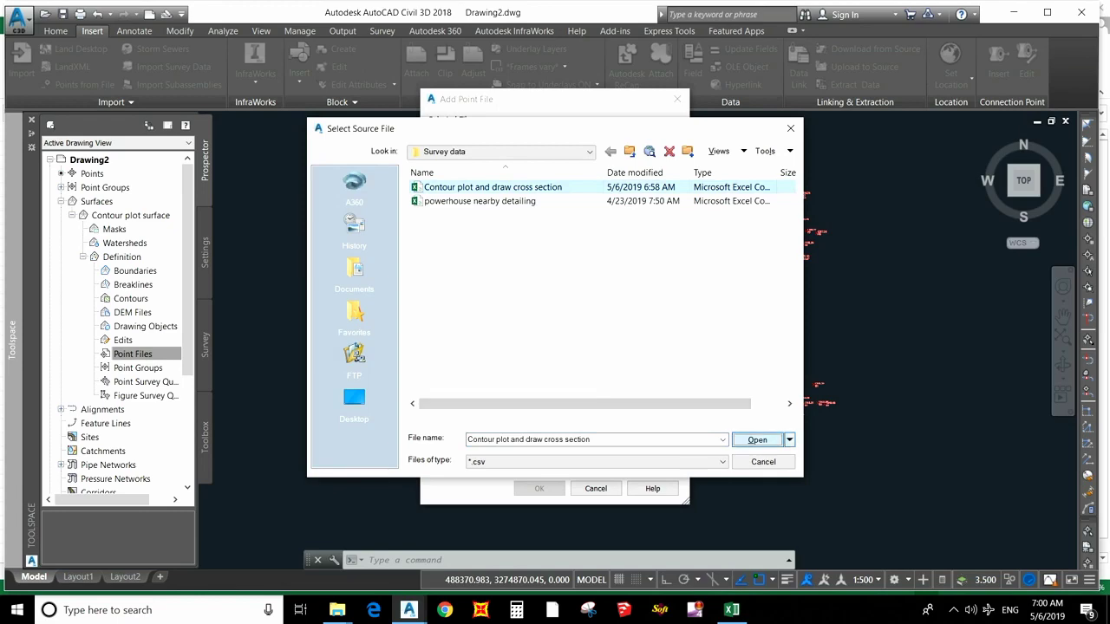
{"action": "left_click", "coordinate": [757, 439]}
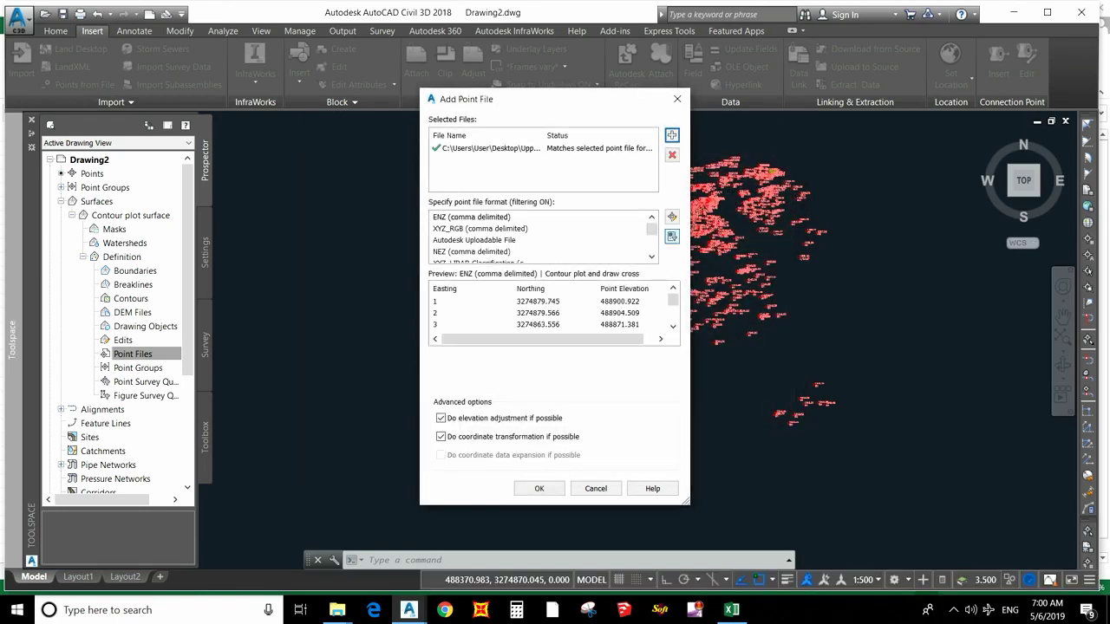
Add the point file to the surface in PNEZD (comma delimited) format with point file format filtering turned off
{"action": "scroll", "coordinate": [543, 236], "scroll_direction": "down", "scroll_amount": 1}
{"action": "left_click", "coordinate": [476, 251]}
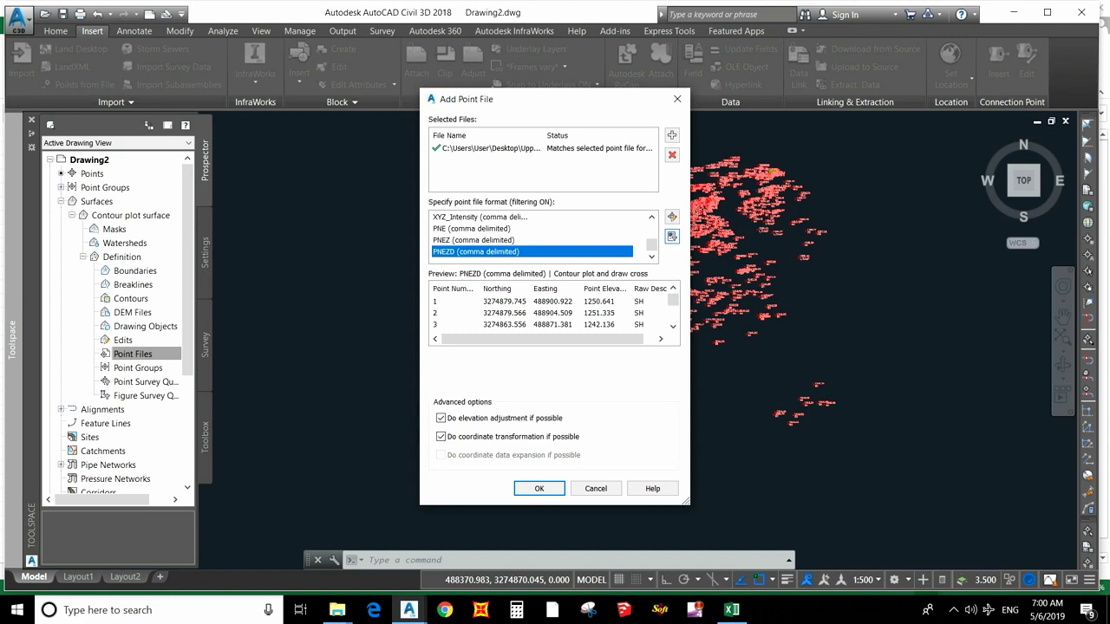
{"action": "left_click", "coordinate": [672, 236]}
{"action": "left_click", "coordinate": [538, 488]}
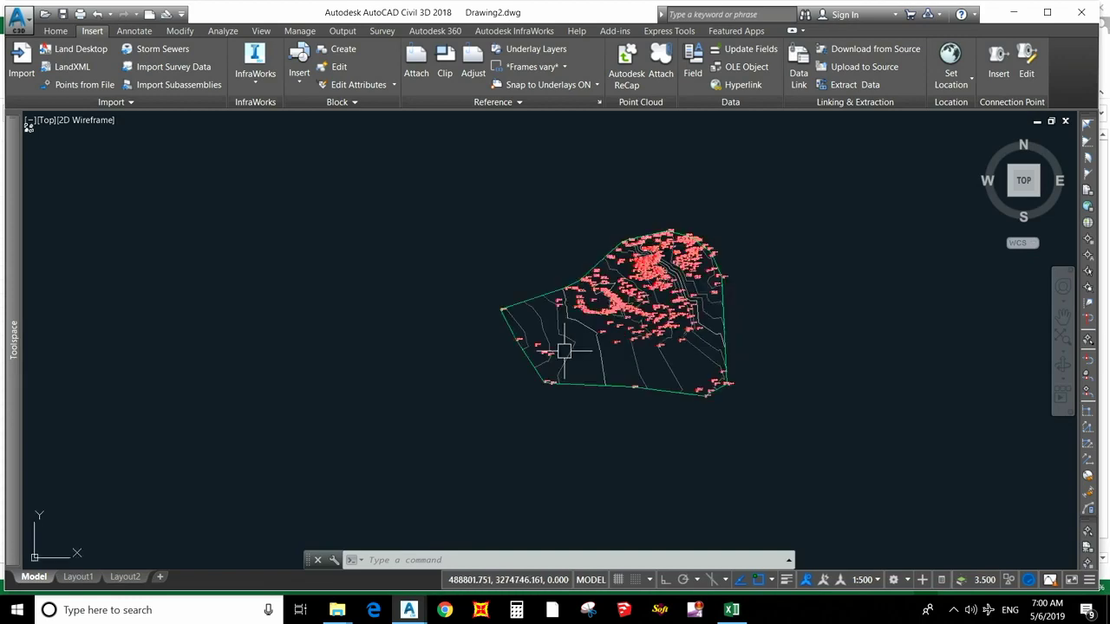
{"action": "scroll", "coordinate": [568, 343], "scroll_direction": "up", "scroll_amount": 3}
{"action": "scroll", "coordinate": [453, 327], "scroll_direction": "down", "scroll_amount": 2}
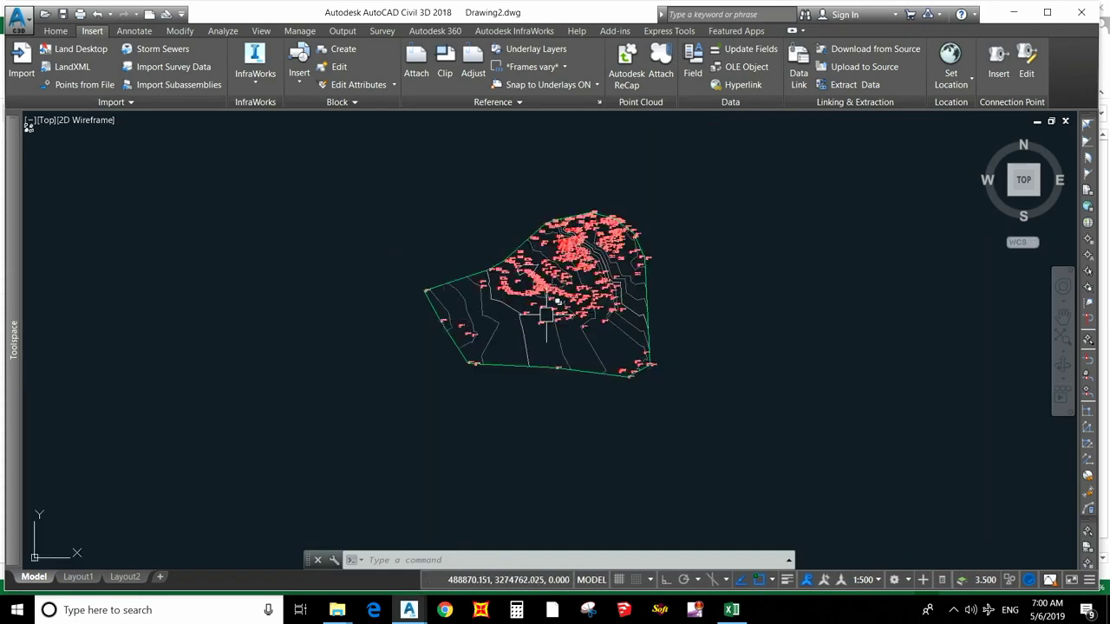
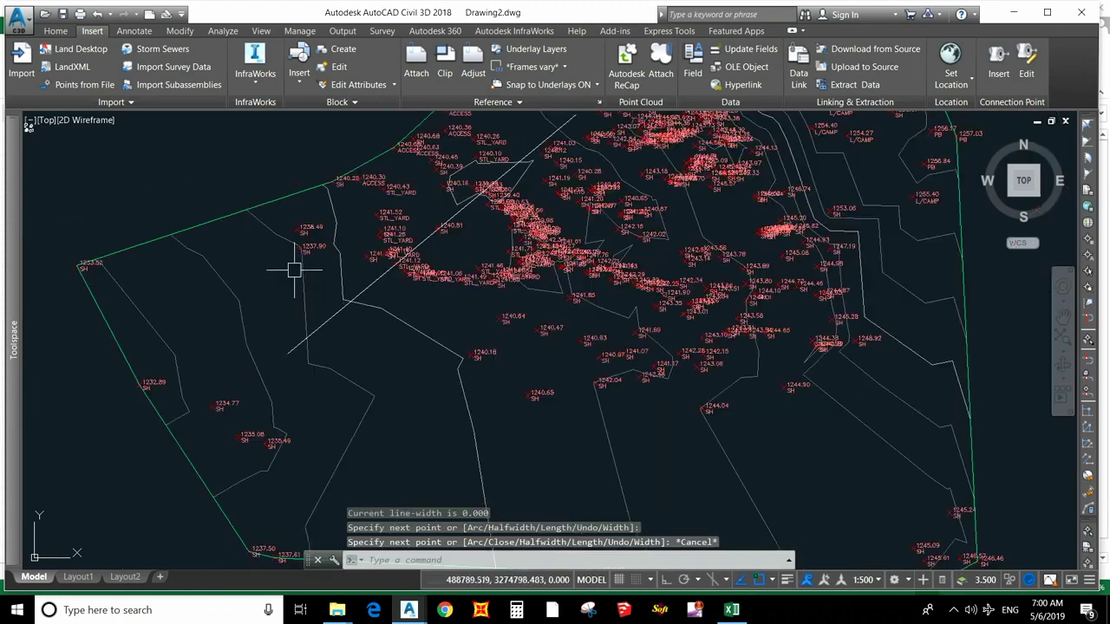
Start creating an alignment from objects using the diagonal polyline across the contours, accepting its drawn direction
{"action": "left_click", "coordinate": [55, 31]}
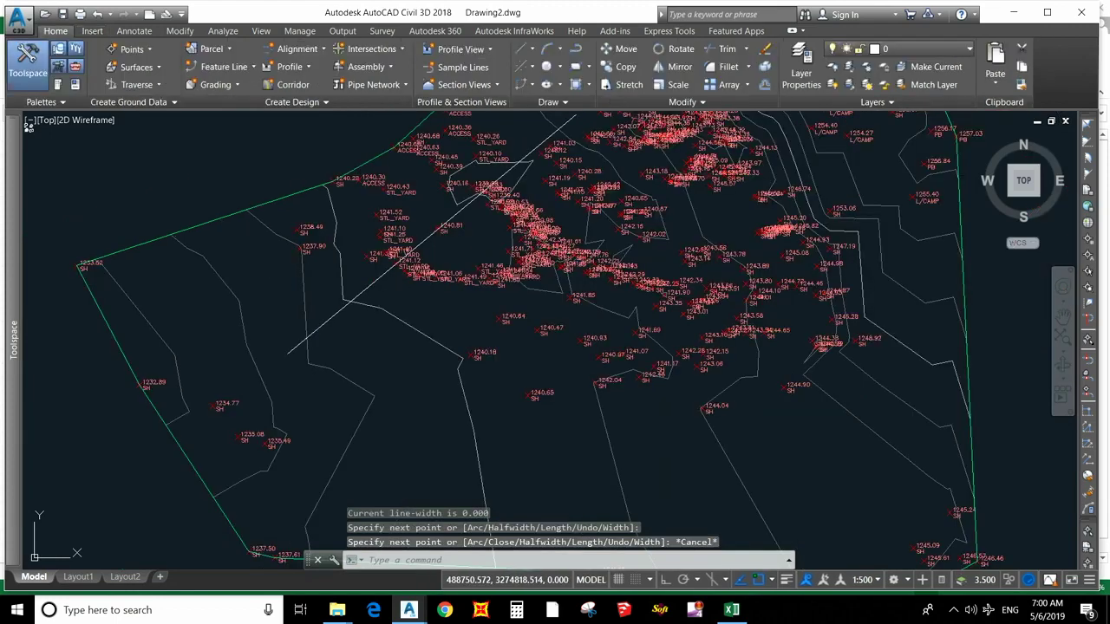
{"action": "left_click", "coordinate": [297, 48]}
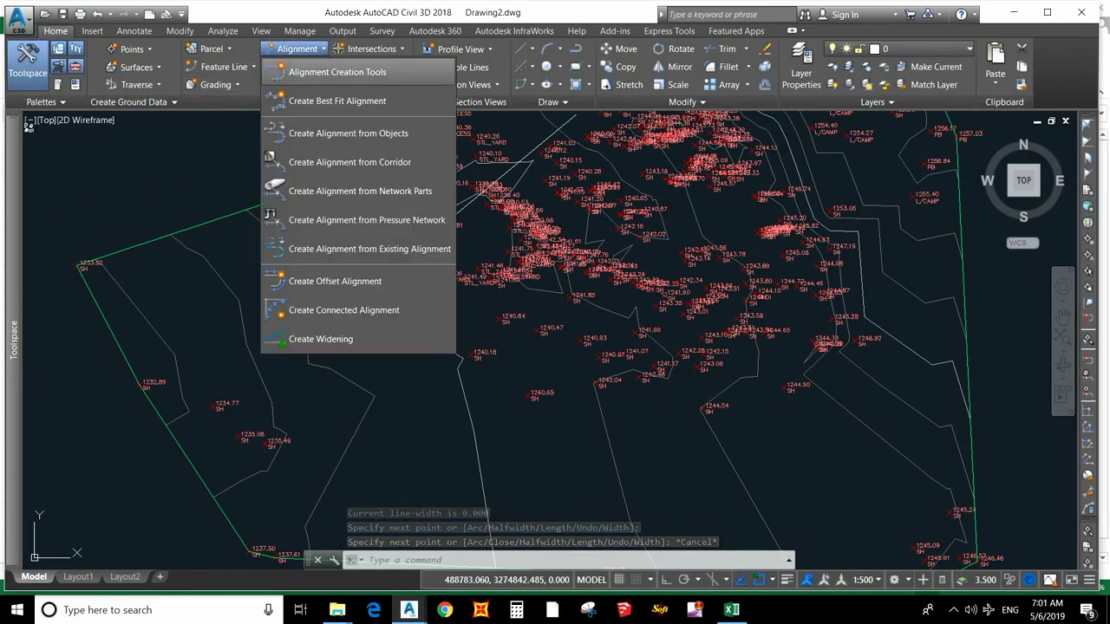
{"action": "left_click", "coordinate": [348, 132]}
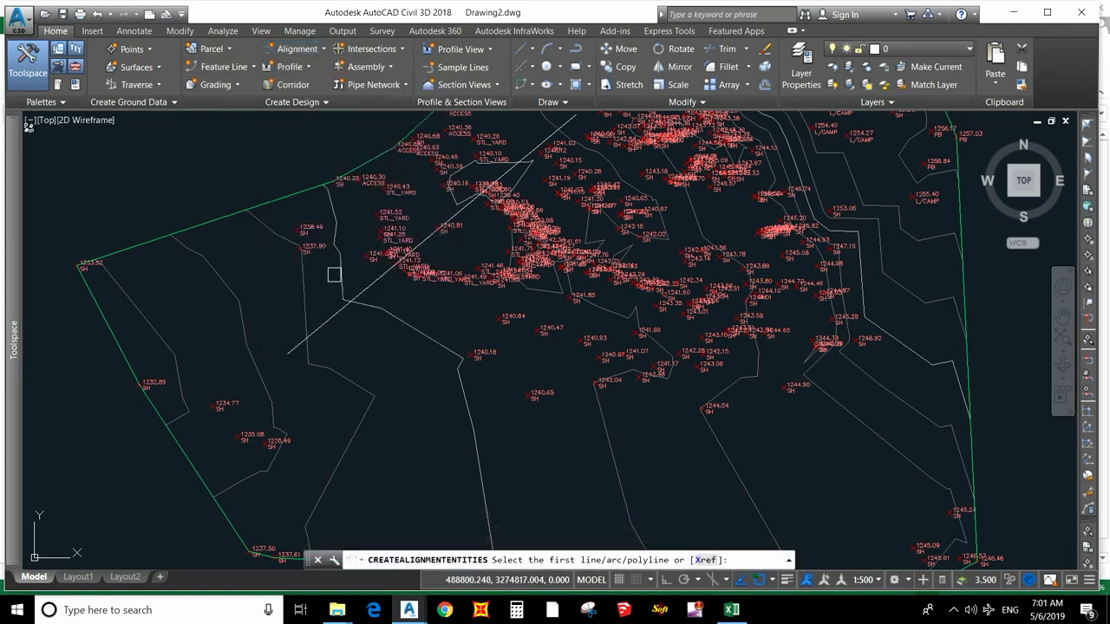
{"action": "left_click", "coordinate": [344, 311]}
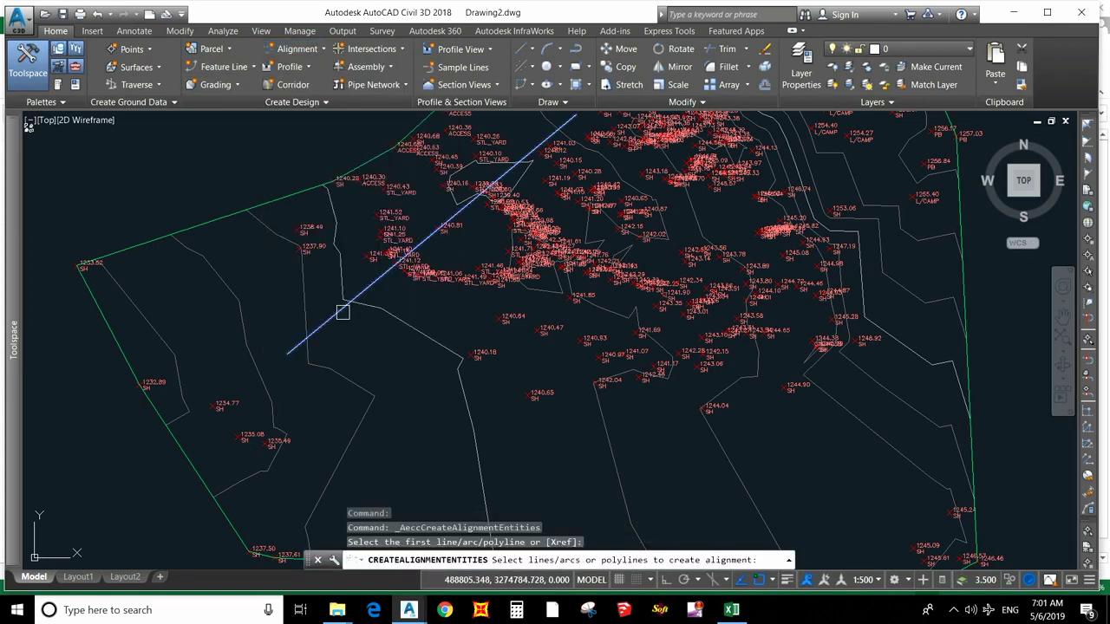
{"action": "key", "text": "Return"}
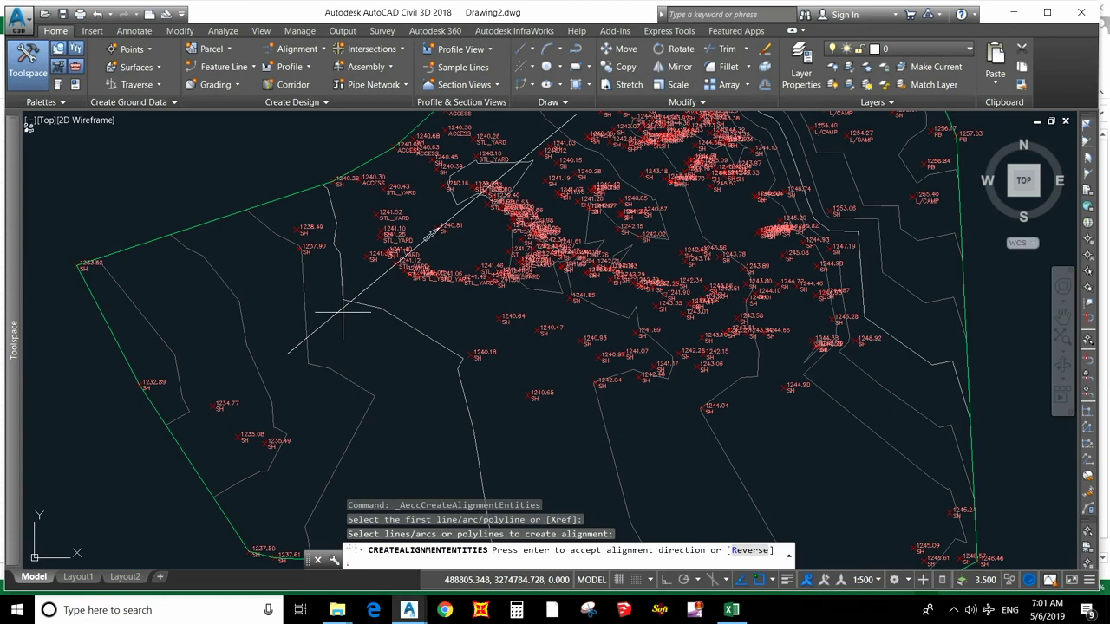
{"action": "key", "text": "Return"}
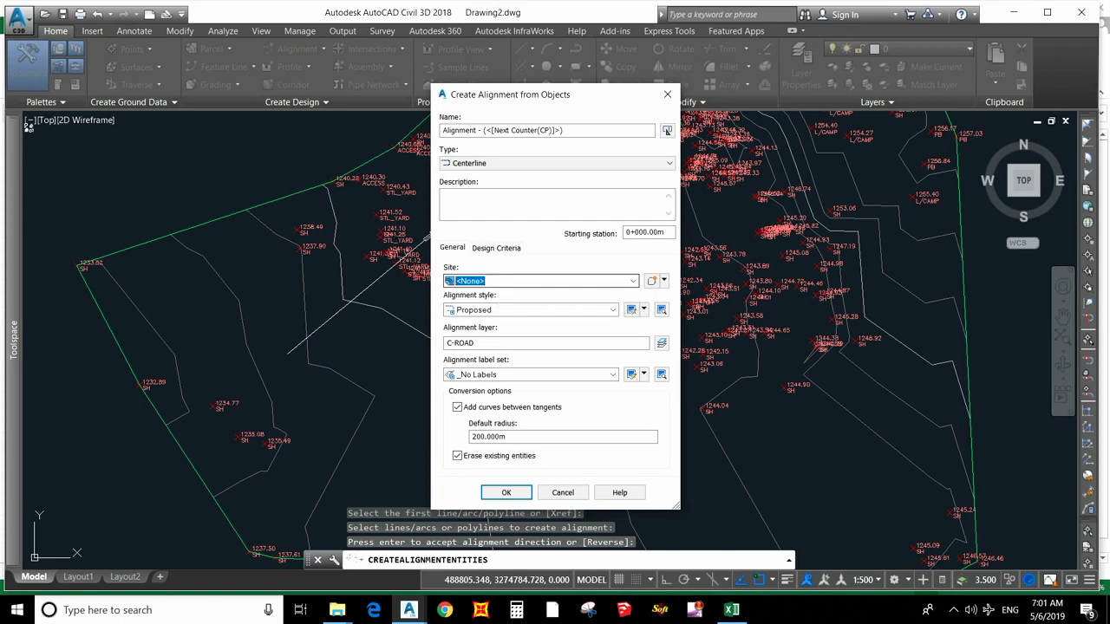
Create the centerline alignment with the name Alignment, without adding curves between tangents or erasing existing entities
{"action": "left_click", "coordinate": [632, 281]}
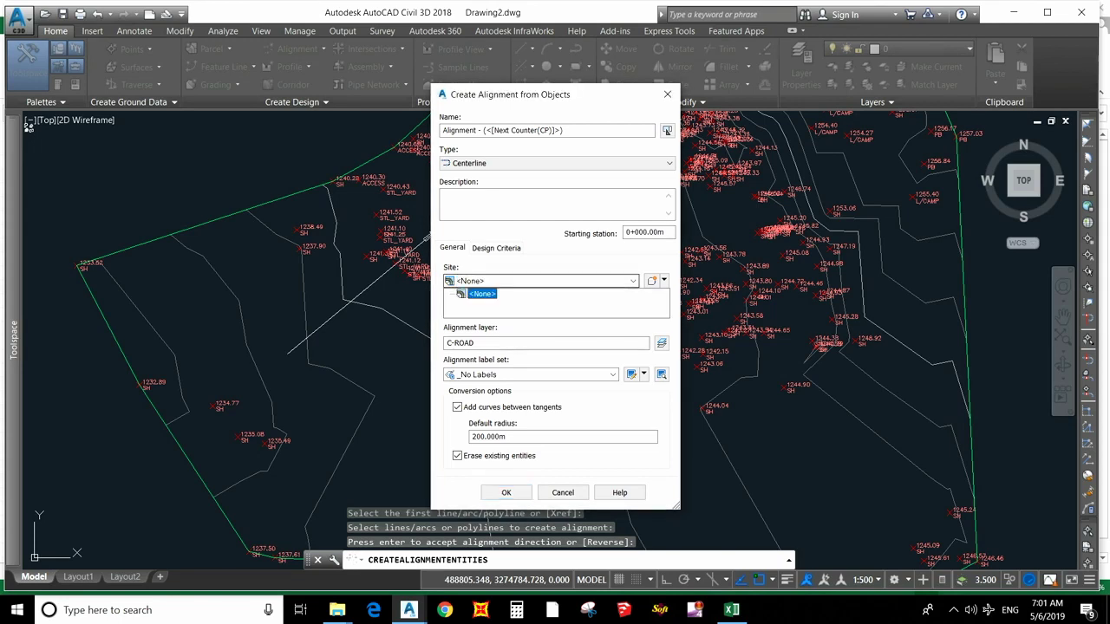
{"action": "key", "text": "Return"}
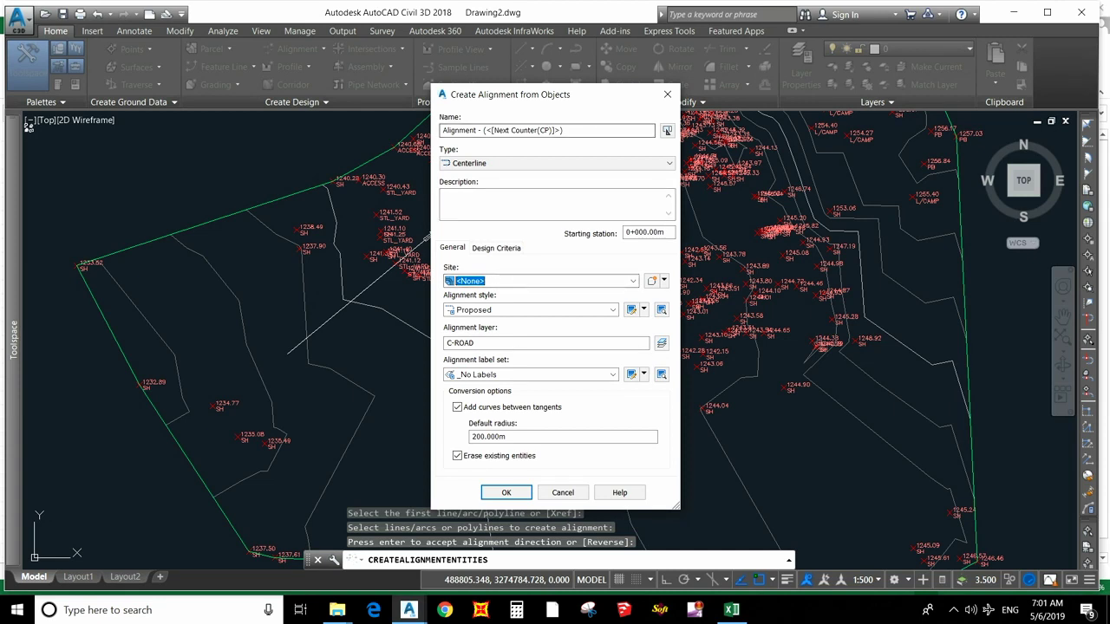
{"action": "left_click", "coordinate": [545, 130]}
{"action": "left_click_drag", "start_coordinate": [564, 130], "coordinate": [442, 130]}
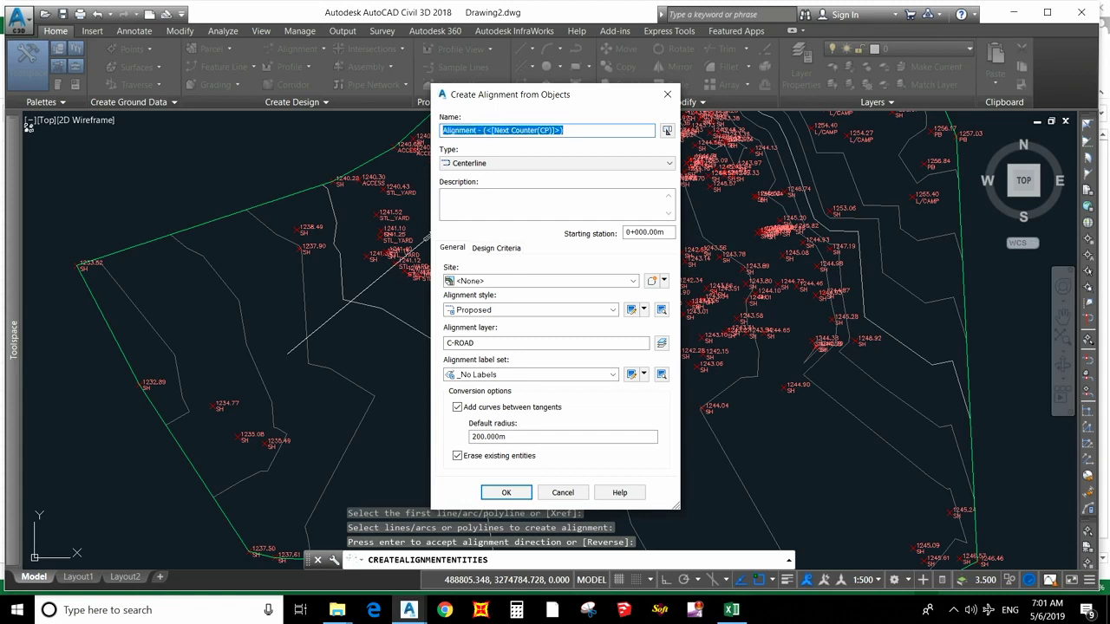
{"action": "type", "text": "Alignment"}
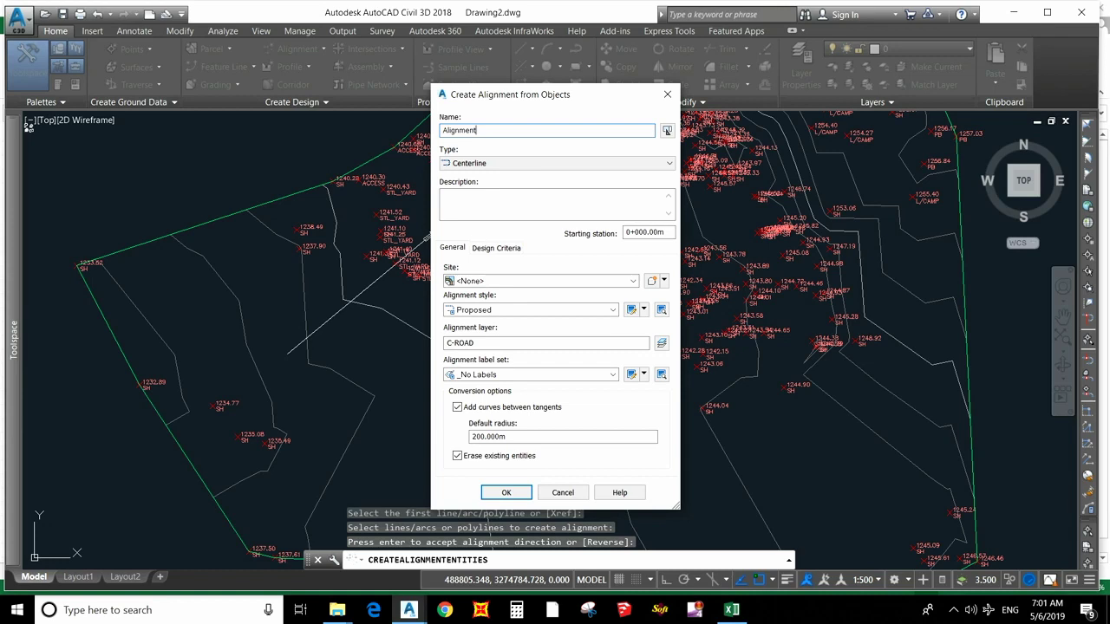
{"action": "left_click", "coordinate": [457, 455]}
{"action": "left_click", "coordinate": [457, 407]}
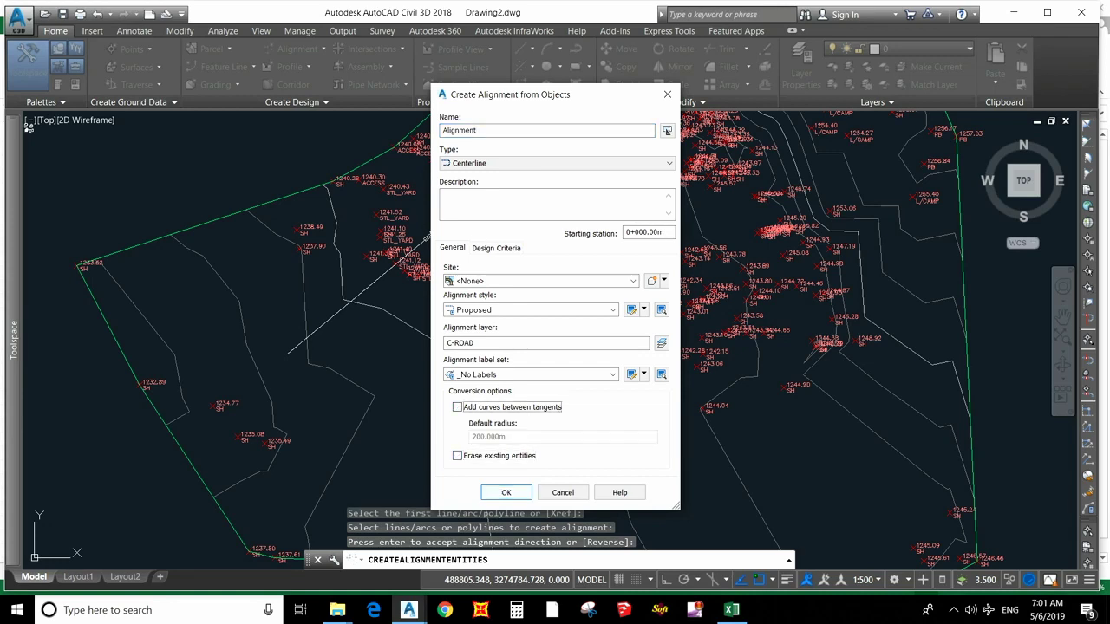
{"action": "left_click", "coordinate": [506, 492]}
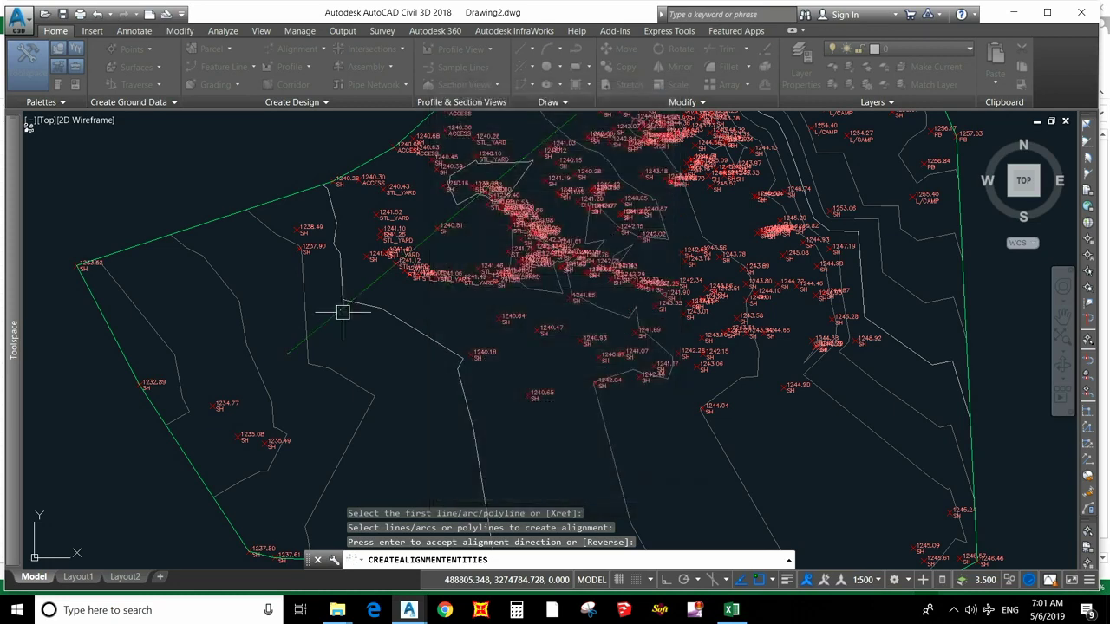
{"action": "middle_click_drag", "start_coordinate": [391, 325], "coordinate": [384, 347]}
{"action": "scroll", "coordinate": [372, 303], "scroll_direction": "down", "scroll_amount": 2}
{"action": "scroll", "coordinate": [365, 312], "scroll_direction": "up", "scroll_amount": 5}
{"action": "scroll", "coordinate": [359, 321], "scroll_direction": "down", "scroll_amount": 4}
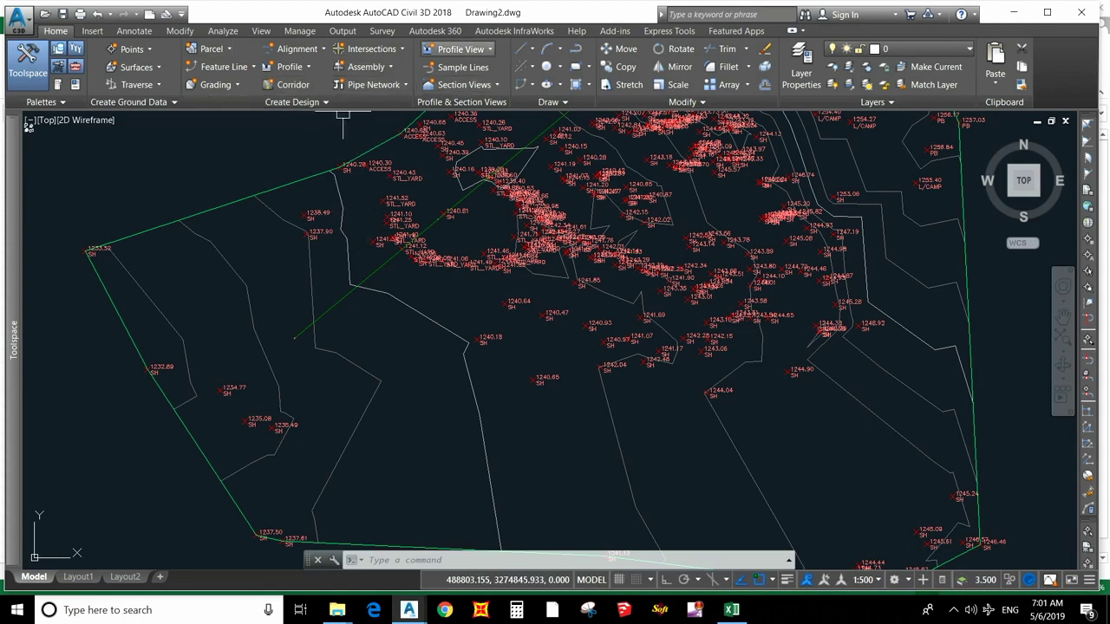
{"action": "left_click", "coordinate": [459, 48]}
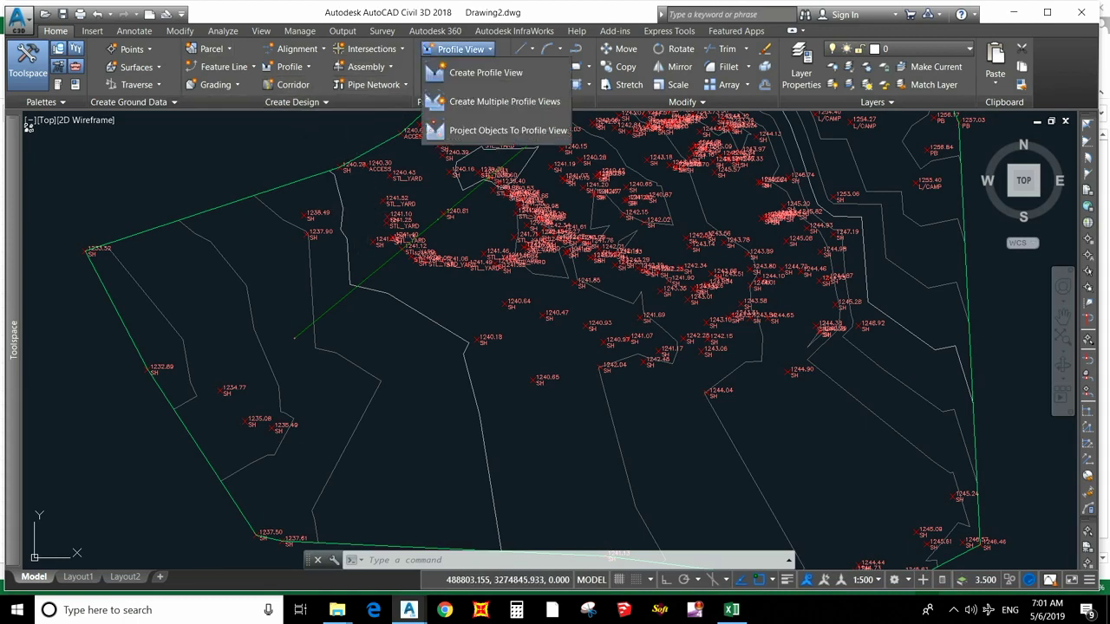
{"action": "left_click", "coordinate": [459, 49]}
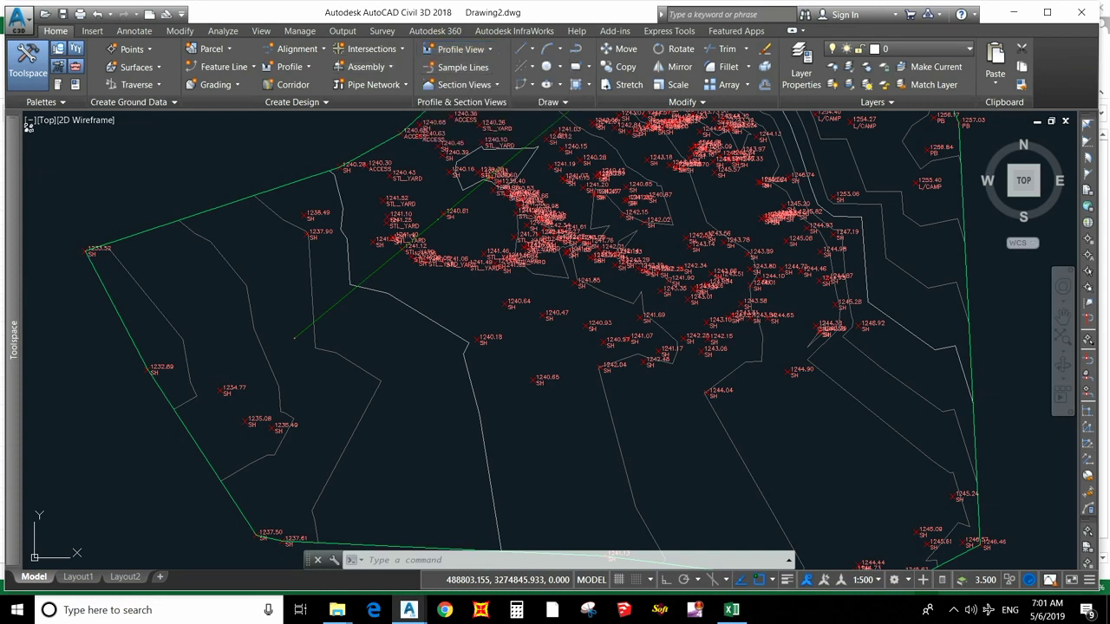
Create a surface profile from Contour plot surface along the alignment and proceed to drawing it in a profile view
{"action": "left_click", "coordinate": [290, 67]}
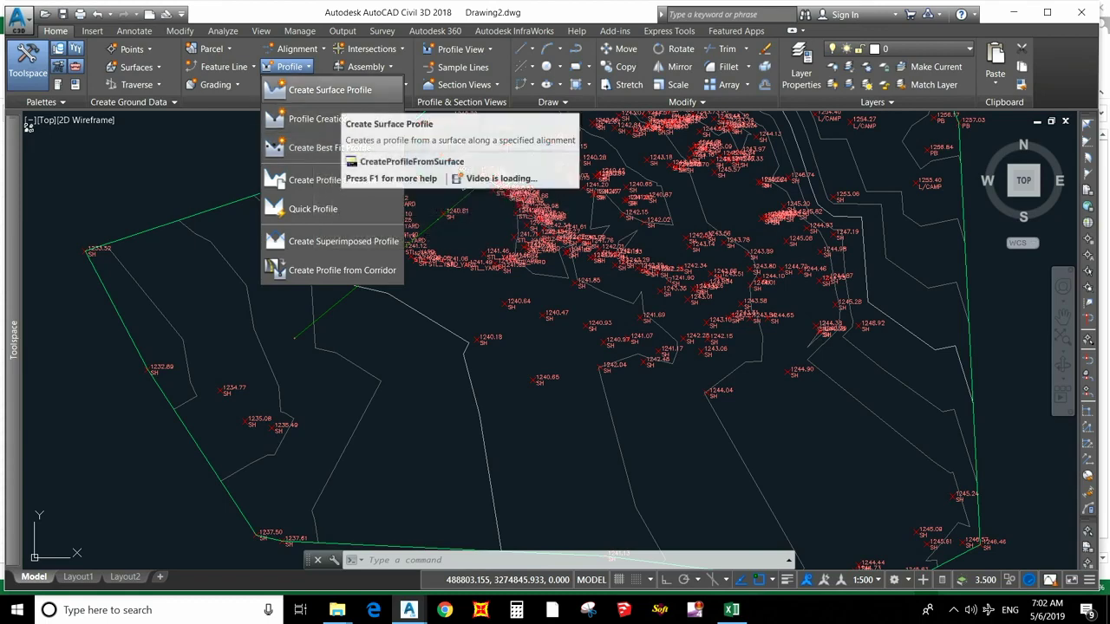
{"action": "left_click", "coordinate": [330, 89]}
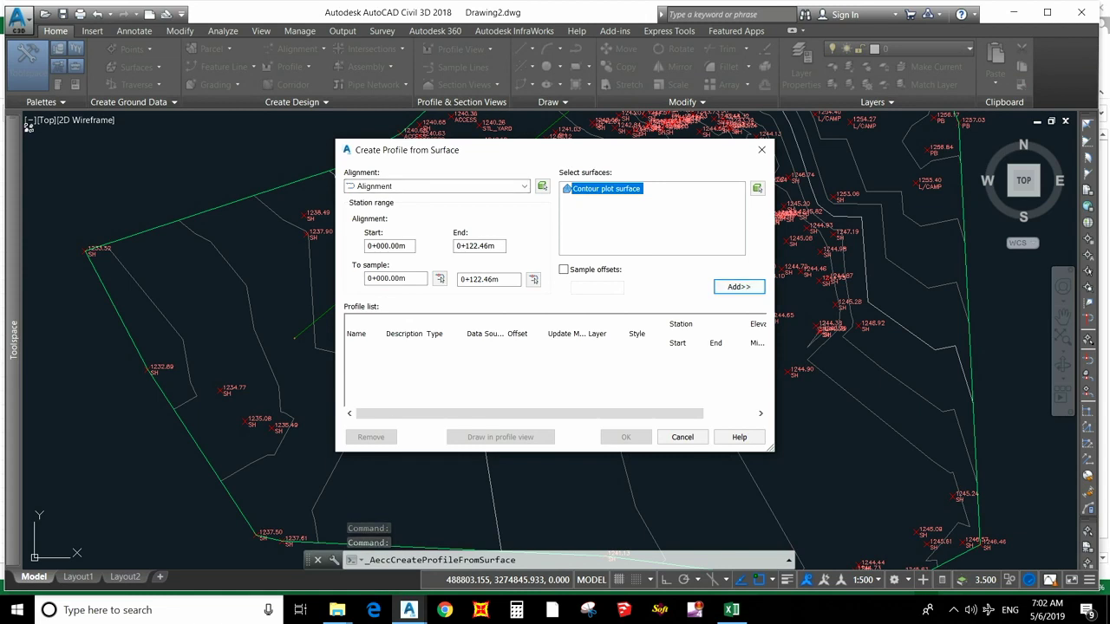
{"action": "left_click", "coordinate": [738, 286]}
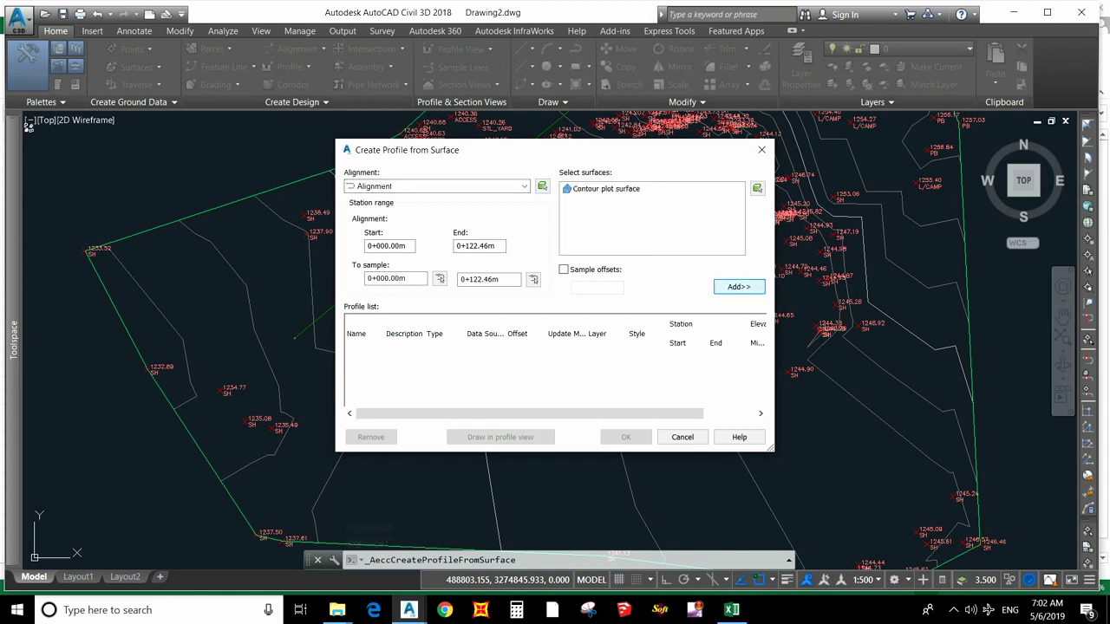
{"action": "left_click", "coordinate": [500, 437]}
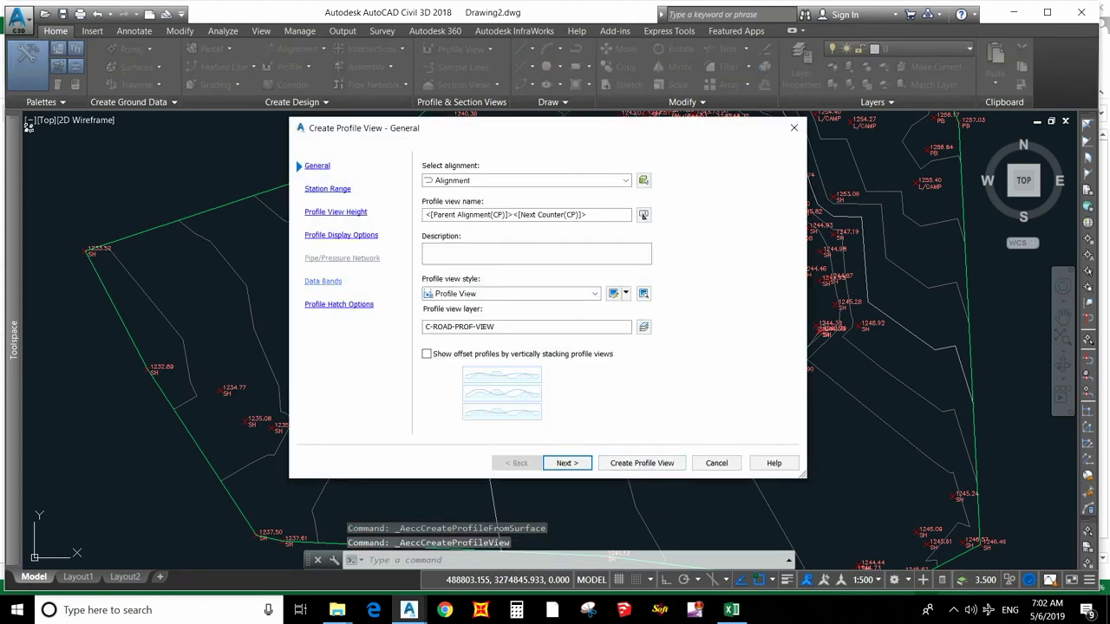
Review the profile view's display, band, hatch and station range settings, and place the profile view in the empty space east of the surface
{"action": "left_click", "coordinate": [341, 235]}
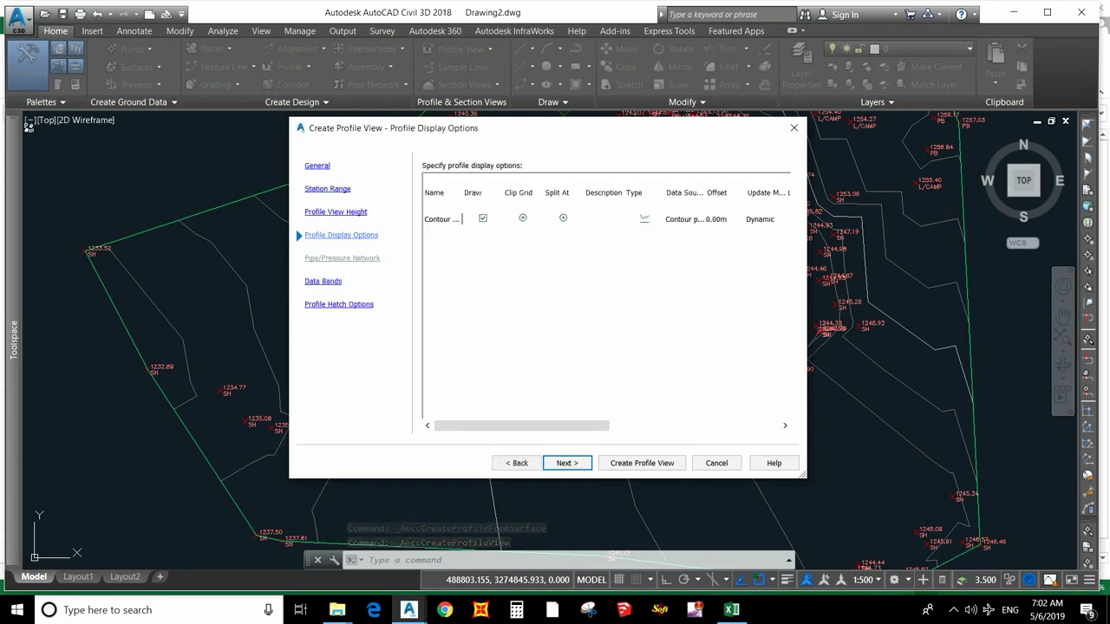
{"action": "left_click", "coordinate": [322, 281]}
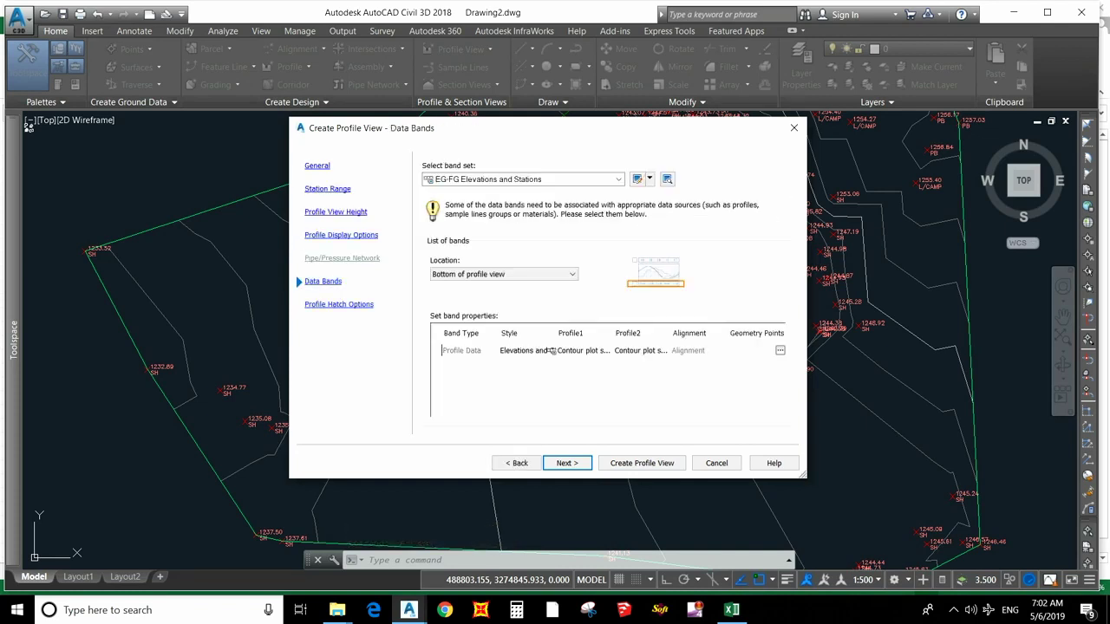
{"action": "left_click", "coordinate": [339, 305]}
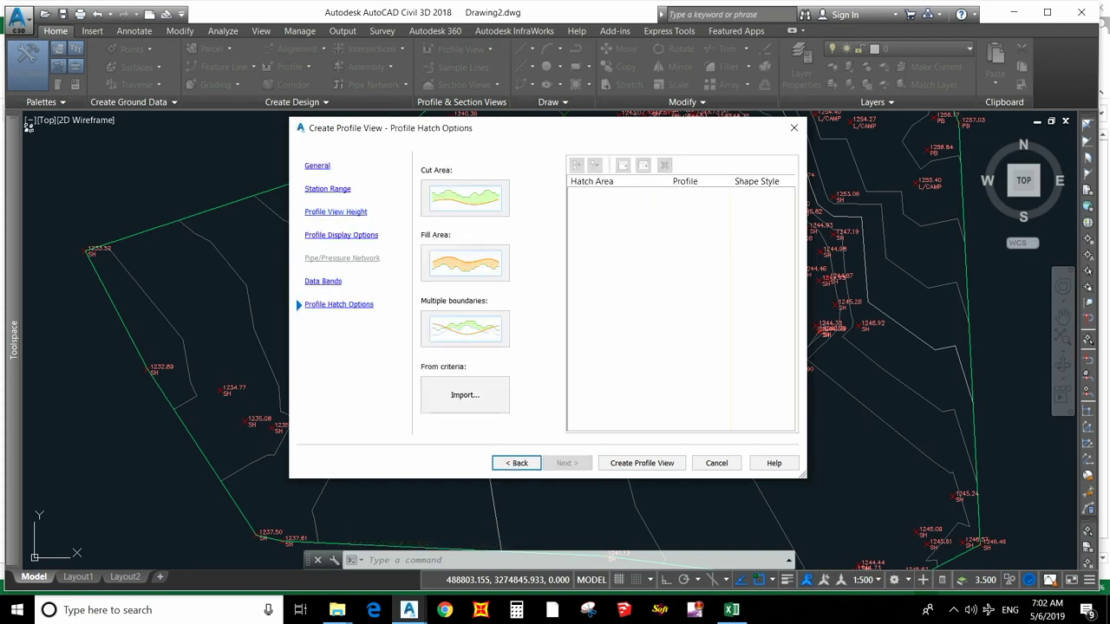
{"action": "left_click", "coordinate": [327, 188]}
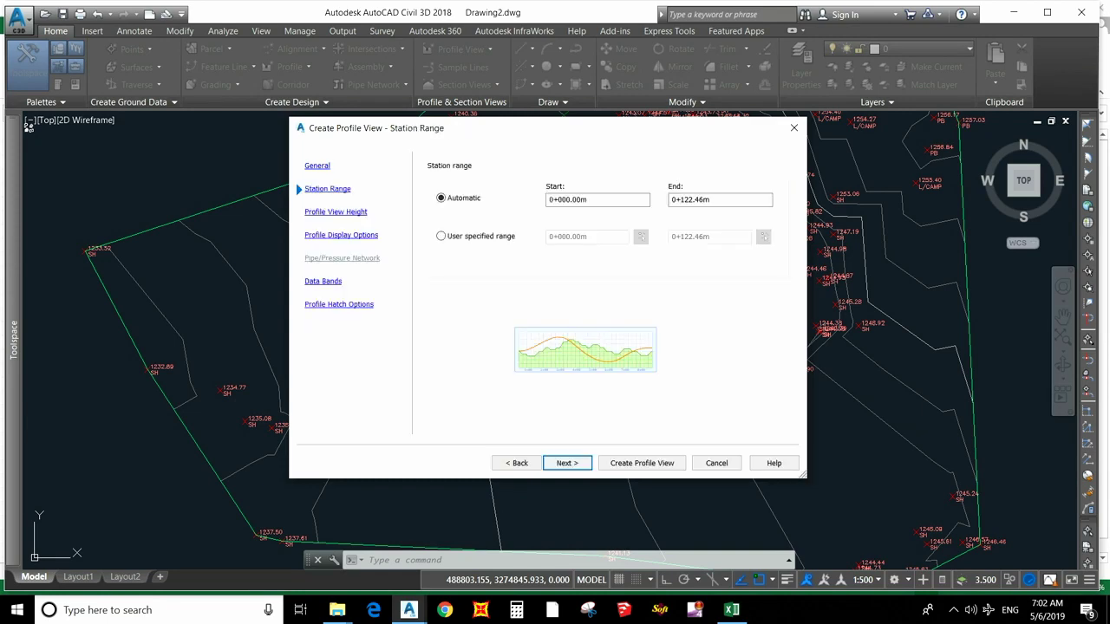
{"action": "left_click", "coordinate": [317, 166]}
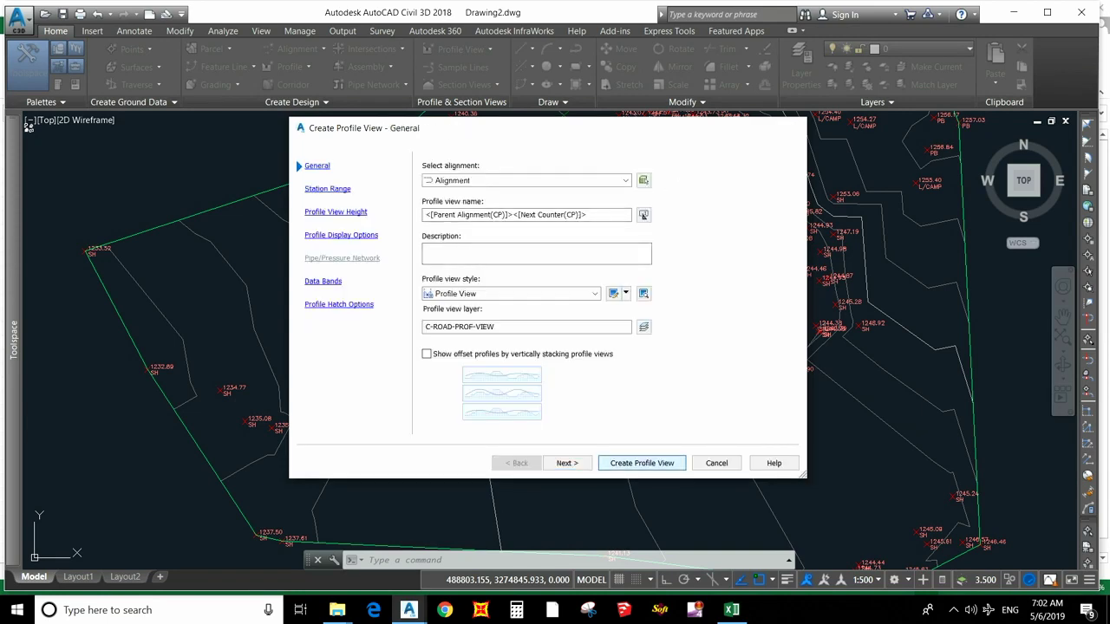
{"action": "left_click", "coordinate": [641, 463]}
{"action": "scroll", "coordinate": [569, 405], "scroll_direction": "down", "scroll_amount": 4}
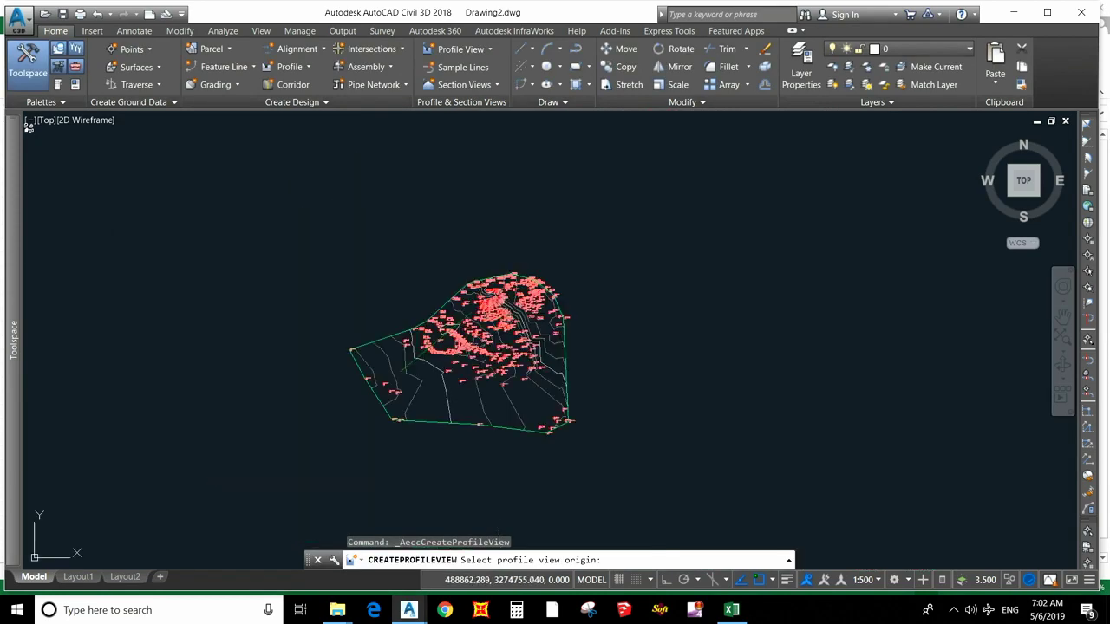
{"action": "left_click", "coordinate": [733, 394]}
Examine the drawn profile view and compare it with the alignment on the contour plot
{"action": "scroll", "coordinate": [821, 359], "scroll_direction": "up", "scroll_amount": 6}
{"action": "scroll", "coordinate": [743, 322], "scroll_direction": "down", "scroll_amount": 2}
{"action": "scroll", "coordinate": [724, 332], "scroll_direction": "down", "scroll_amount": 1}
{"action": "scroll", "coordinate": [701, 240], "scroll_direction": "up", "scroll_amount": 2}
{"action": "scroll", "coordinate": [760, 231], "scroll_direction": "down", "scroll_amount": 7}
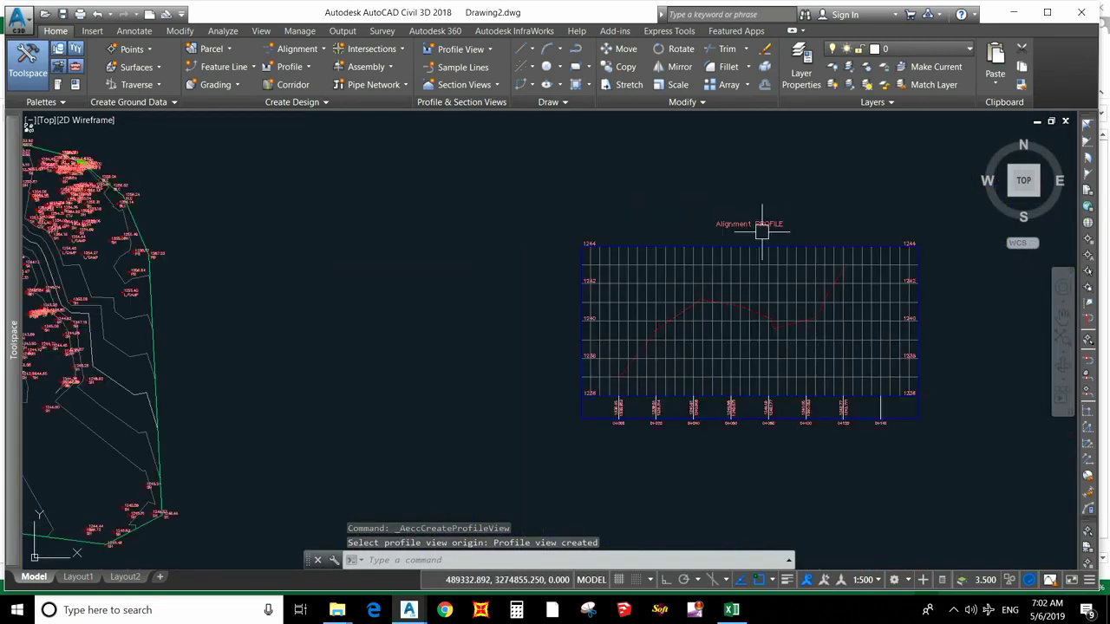
{"action": "middle_click_drag", "start_coordinate": [436, 370], "coordinate": [642, 377]}
{"action": "scroll", "coordinate": [514, 298], "scroll_direction": "up", "scroll_amount": 4}
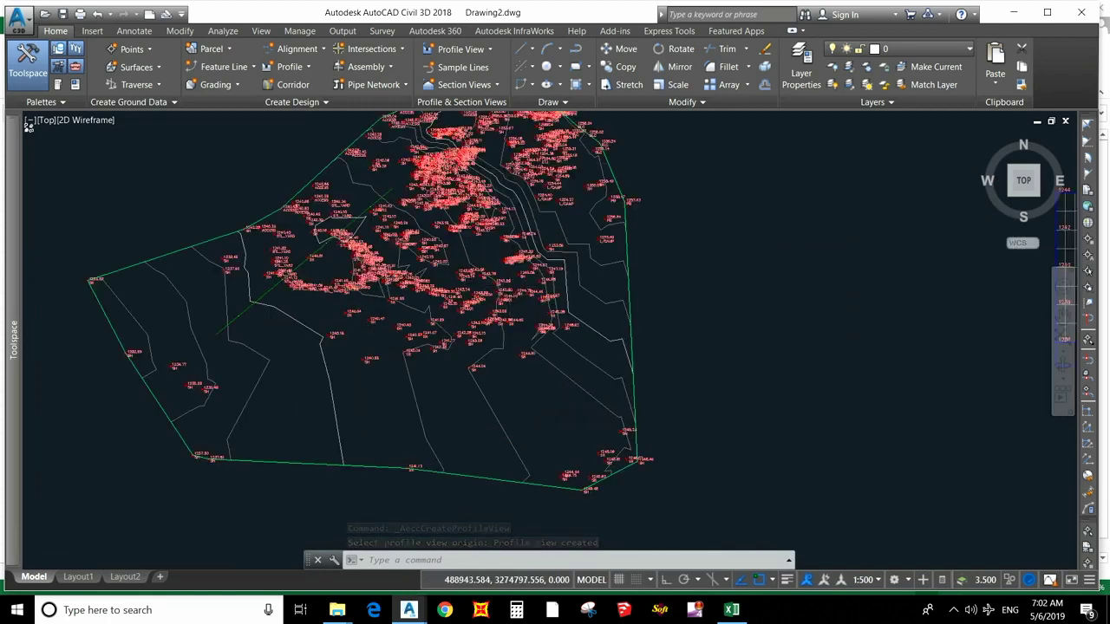
{"action": "scroll", "coordinate": [506, 300], "scroll_direction": "down", "scroll_amount": 6}
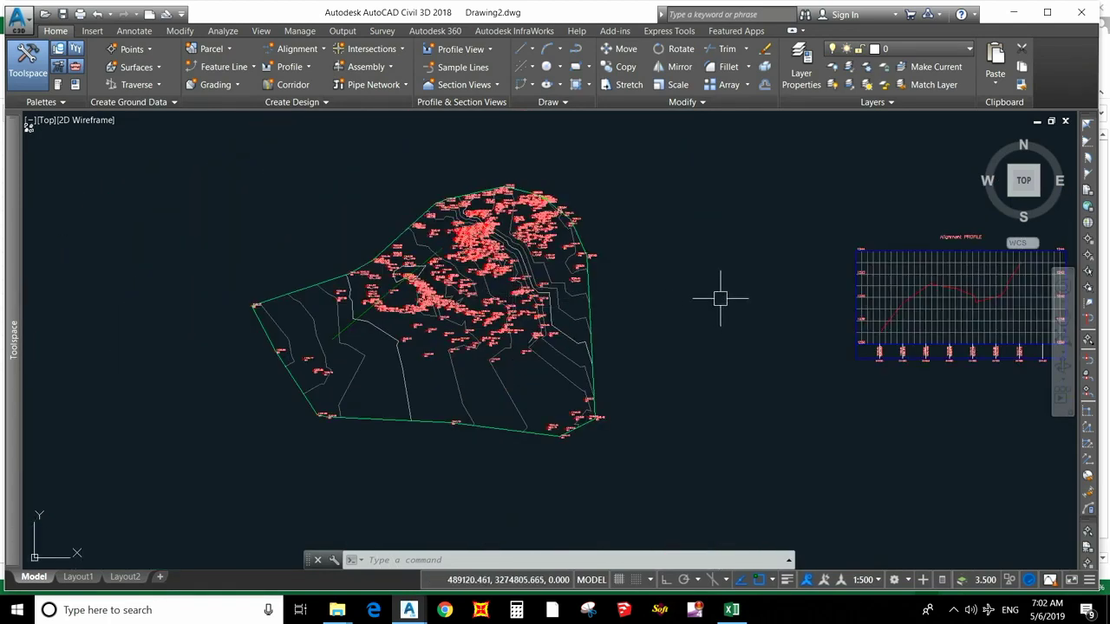
Draw an open three-segment polyline from the L/CAMP points in the northeast, bending southwest across the contours of the surface
{"action": "type", "text": "pl"}
{"action": "key", "text": "Return"}
{"action": "scroll", "coordinate": [647, 299], "scroll_direction": "up", "scroll_amount": 4}
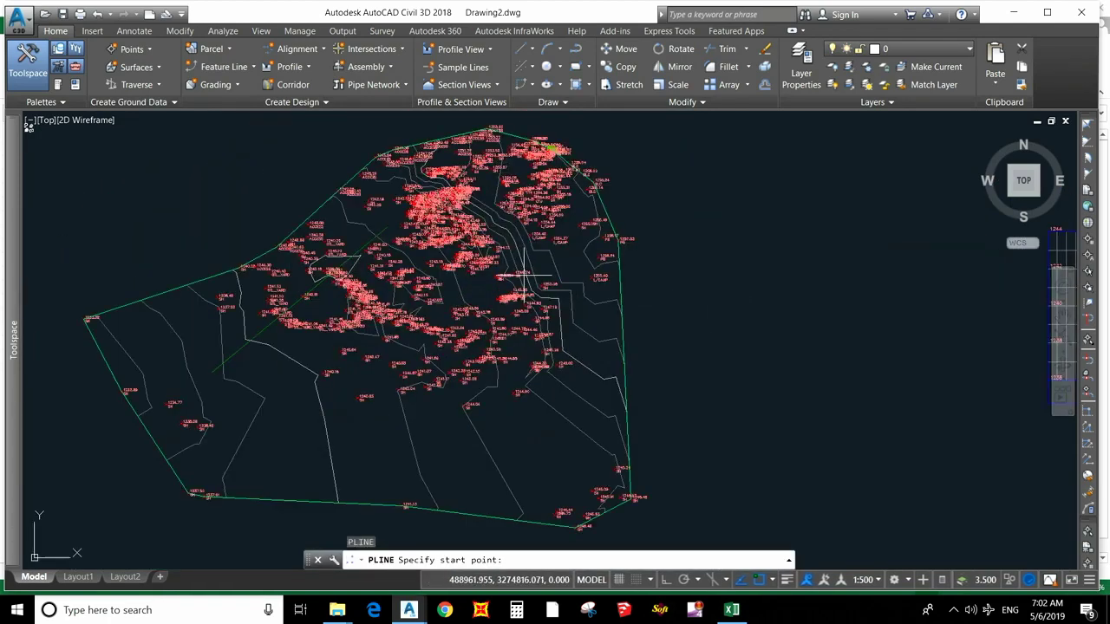
{"action": "left_click", "coordinate": [567, 210]}
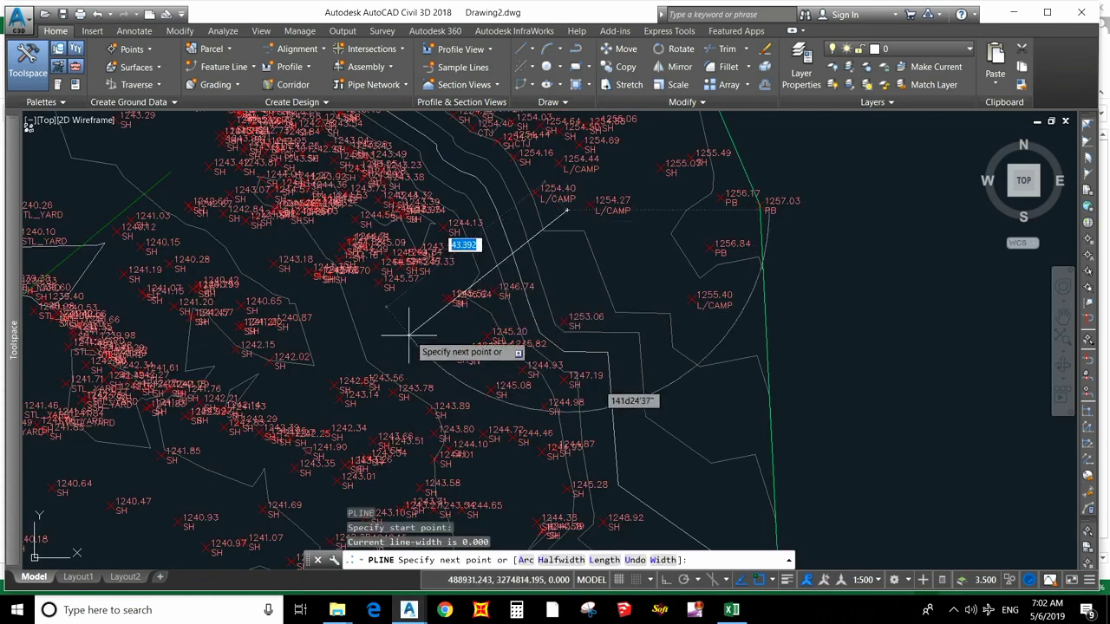
{"action": "middle_click_drag", "start_coordinate": [575, 314], "coordinate": [655, 273]}
{"action": "middle_click_drag", "start_coordinate": [456, 381], "coordinate": [637, 245]}
{"action": "left_click", "coordinate": [576, 436]}
{"action": "scroll", "coordinate": [640, 277], "scroll_direction": "down", "scroll_amount": 4}
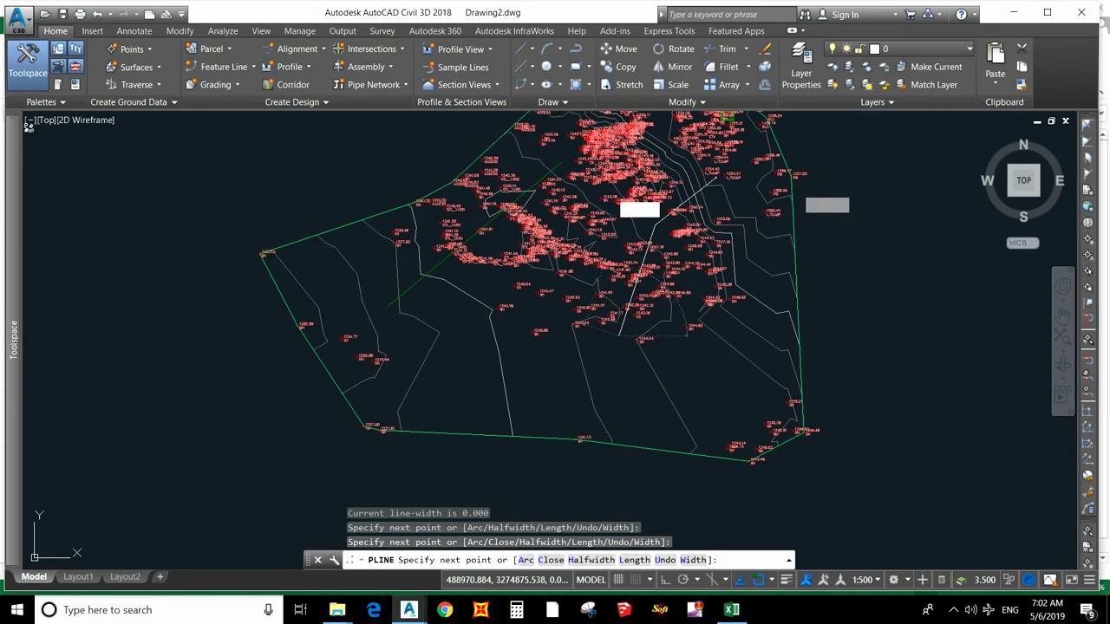
{"action": "mouse_move", "coordinate": [337, 610]}
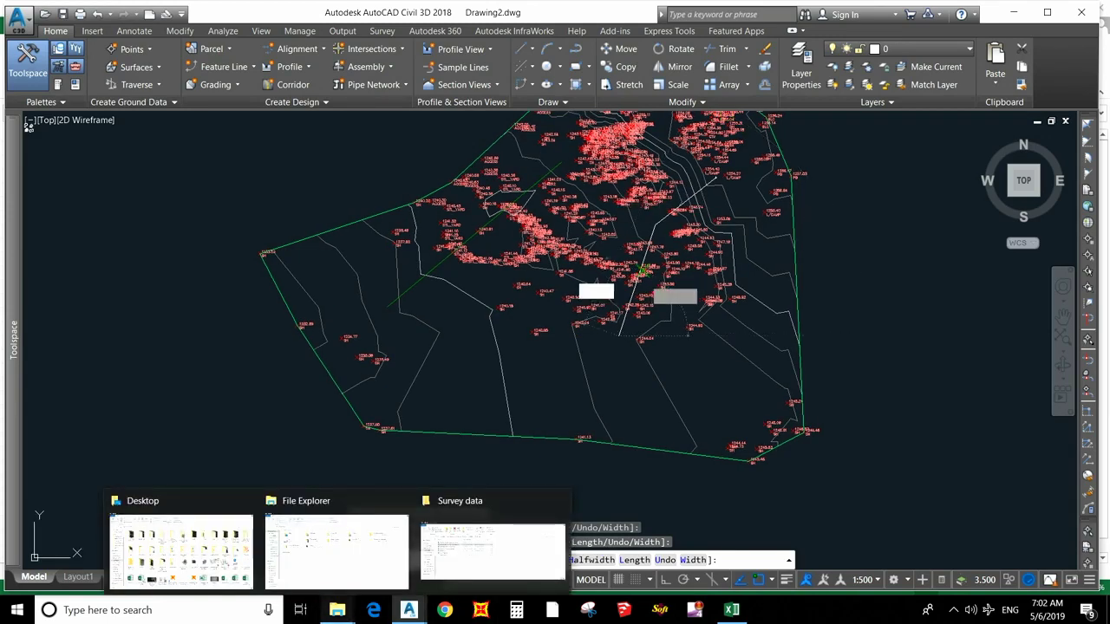
{"action": "scroll", "coordinate": [538, 406], "scroll_direction": "up", "scroll_amount": 2}
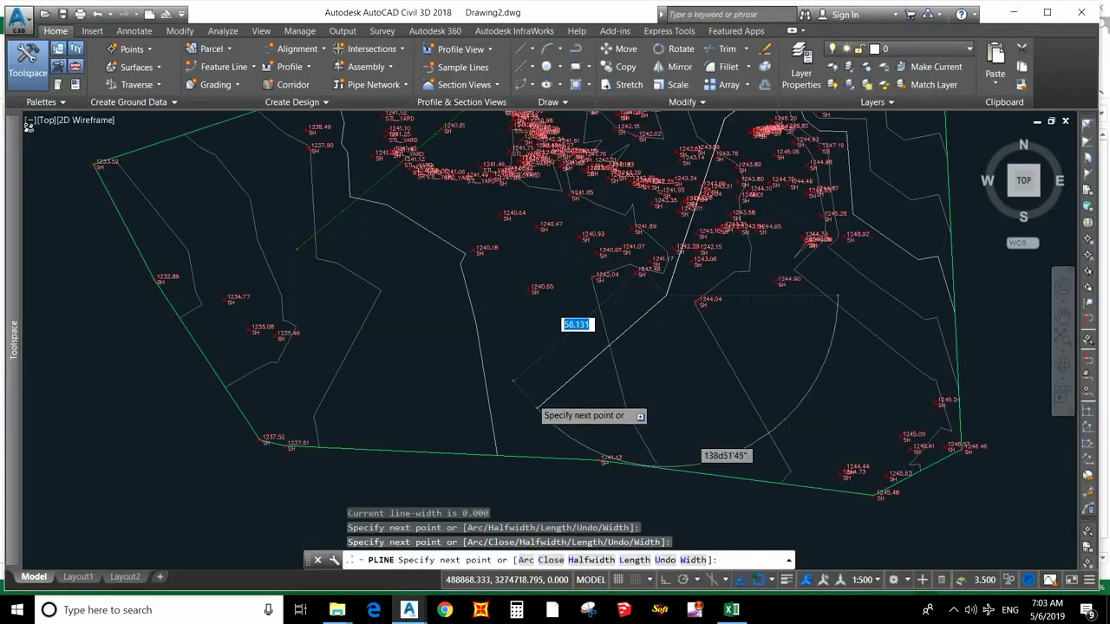
{"action": "scroll", "coordinate": [539, 406], "scroll_direction": "up", "scroll_amount": 2}
{"action": "key", "text": "Escape"}
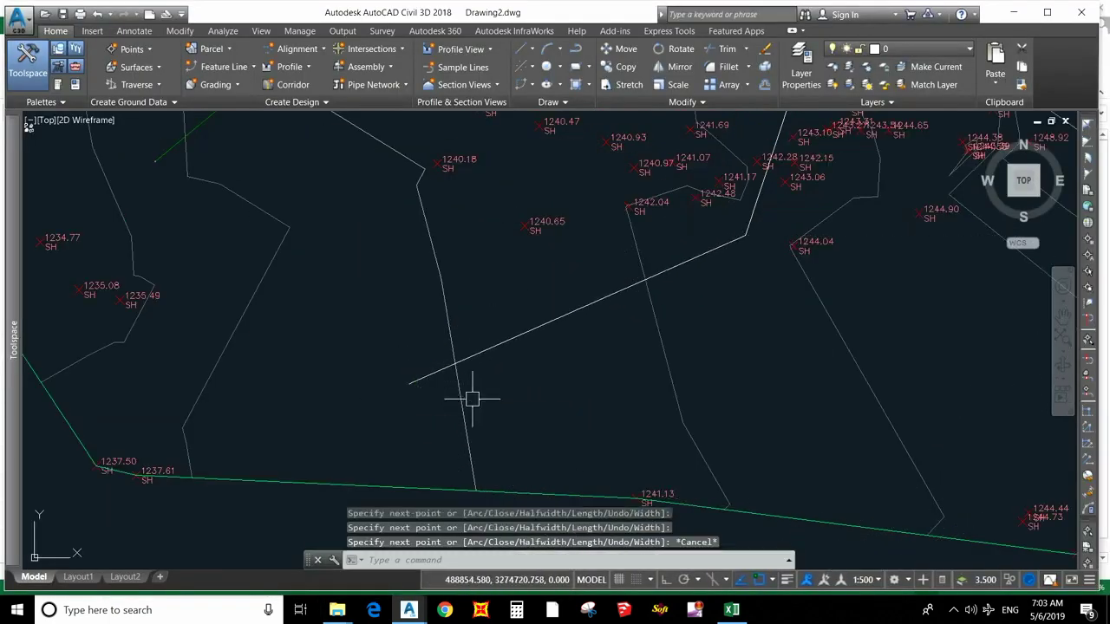
Inspect the new polyline's course across the contours and compare it with the existing alignment and profile view
{"action": "scroll", "coordinate": [472, 399], "scroll_direction": "down", "scroll_amount": 5}
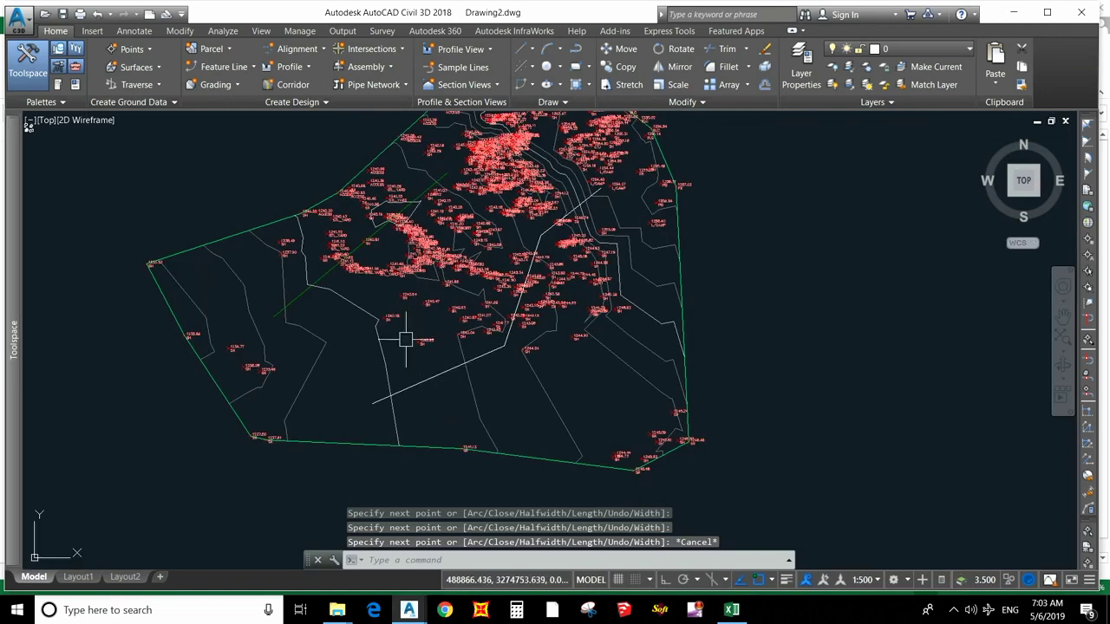
{"action": "middle_click_drag", "start_coordinate": [280, 347], "coordinate": [250, 362]}
{"action": "scroll", "coordinate": [250, 362], "scroll_direction": "down", "scroll_amount": 1}
{"action": "scroll", "coordinate": [858, 307], "scroll_direction": "up", "scroll_amount": 2}
{"action": "scroll", "coordinate": [852, 298], "scroll_direction": "up", "scroll_amount": 1}
{"action": "scroll", "coordinate": [557, 310], "scroll_direction": "down", "scroll_amount": 3}
{"action": "scroll", "coordinate": [896, 318], "scroll_direction": "down", "scroll_amount": 2}
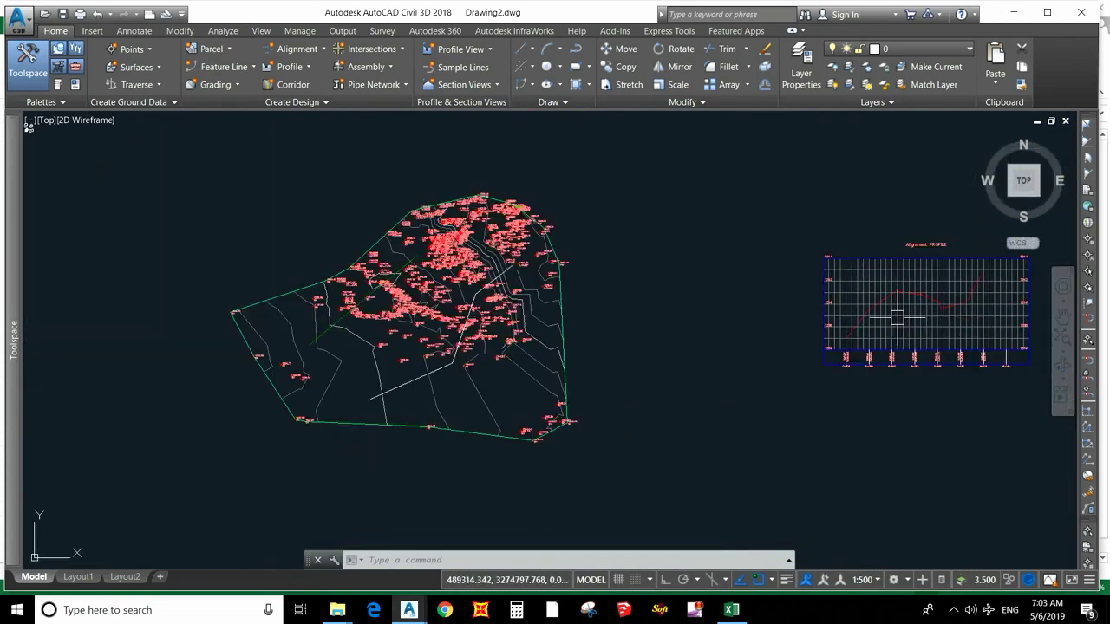
{"action": "scroll", "coordinate": [420, 375], "scroll_direction": "up", "scroll_amount": 4}
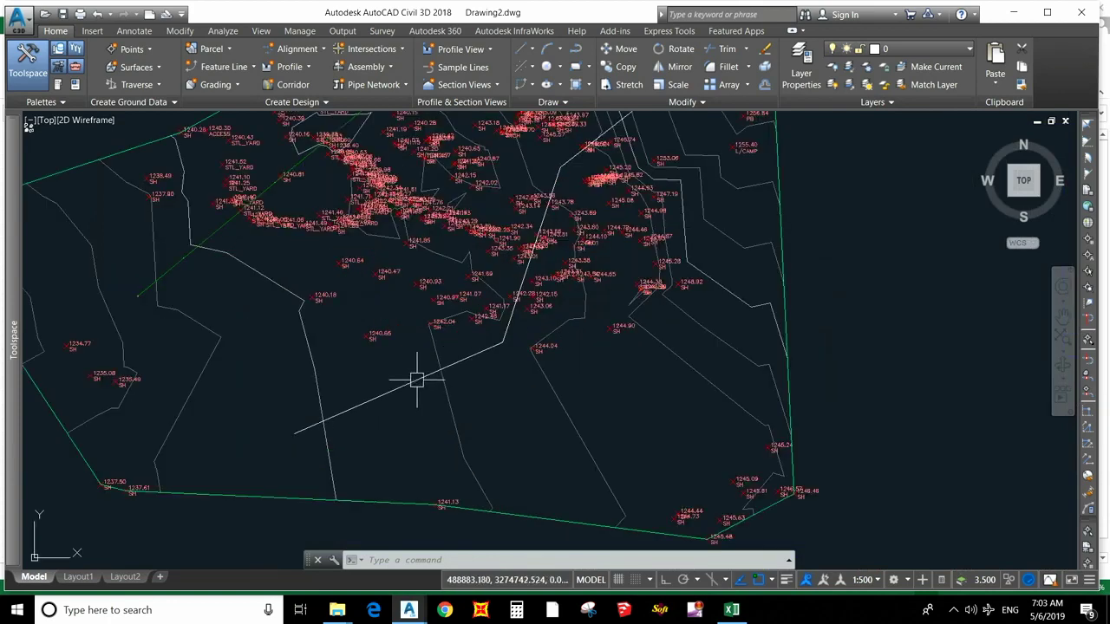
{"action": "scroll", "coordinate": [390, 334], "scroll_direction": "down", "scroll_amount": 2}
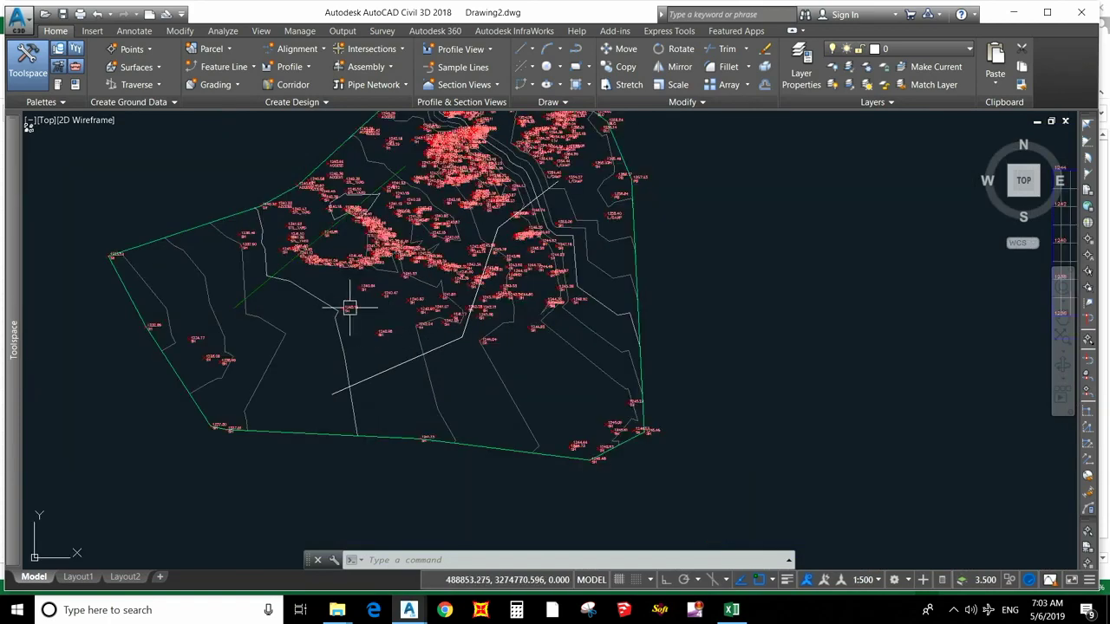
Start creating an alignment from objects using the new three-segment polyline, accepting its drawn direction
{"action": "left_click", "coordinate": [298, 49]}
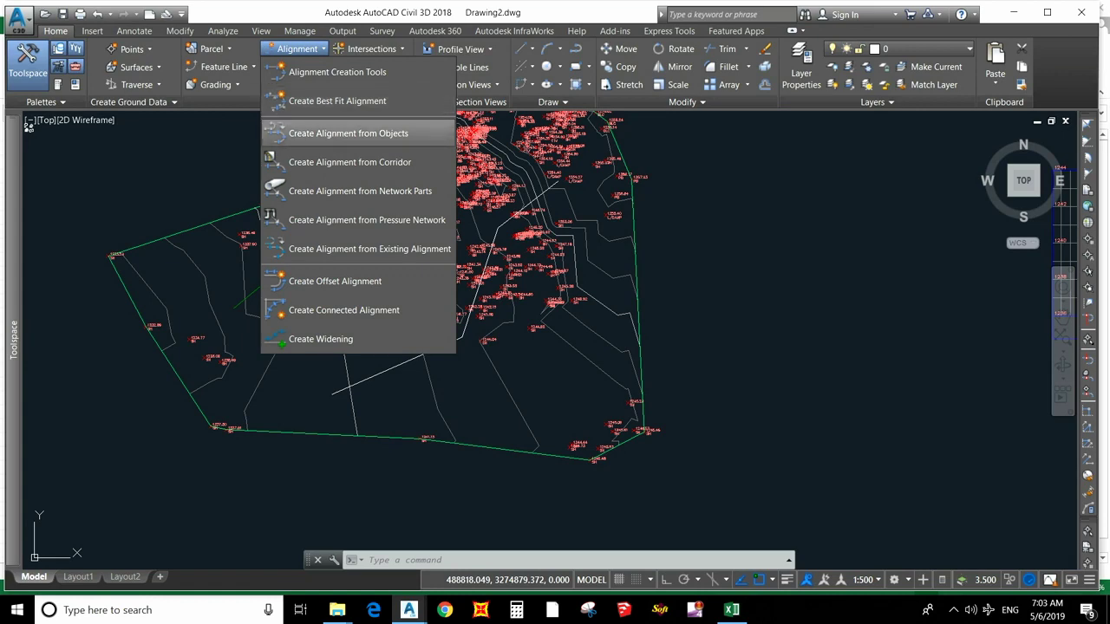
{"action": "left_click", "coordinate": [358, 134]}
{"action": "scroll", "coordinate": [391, 362], "scroll_direction": "up", "scroll_amount": 2}
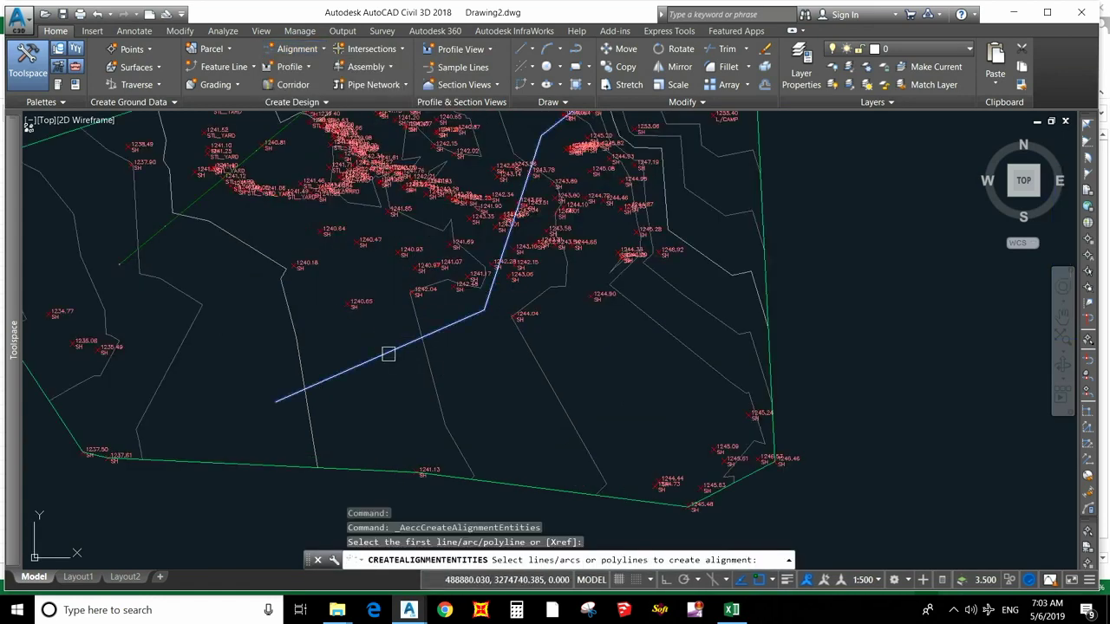
{"action": "left_click", "coordinate": [387, 354]}
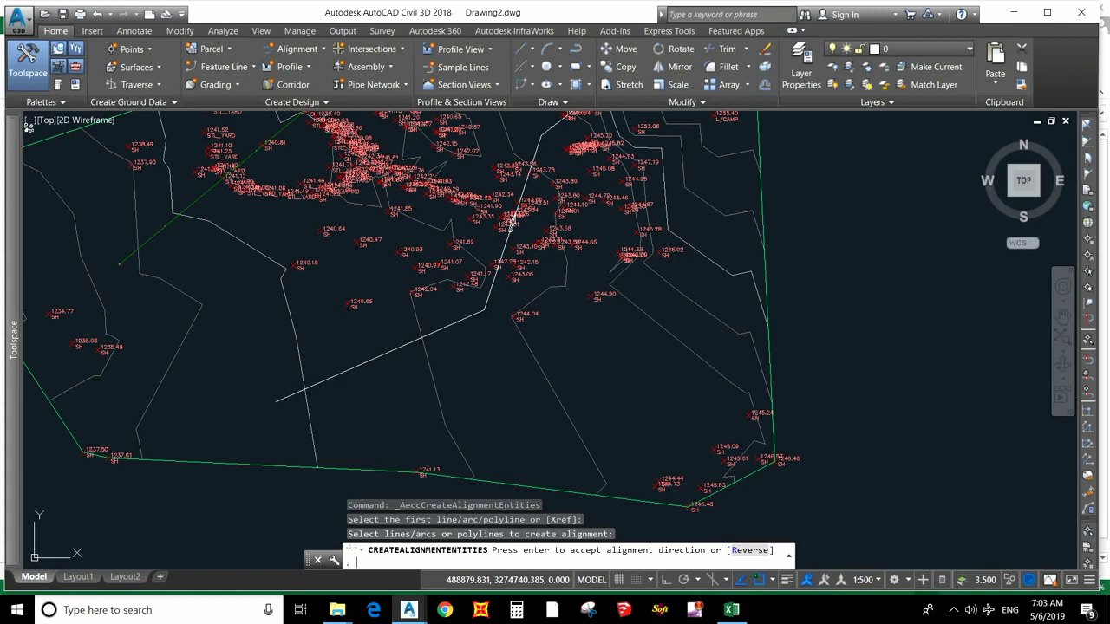
{"action": "key", "text": "Return"}
Create the centerline alignment with the name multiple cross section, without adding curves between tangents or erasing existing entities
{"action": "left_click", "coordinate": [476, 130]}
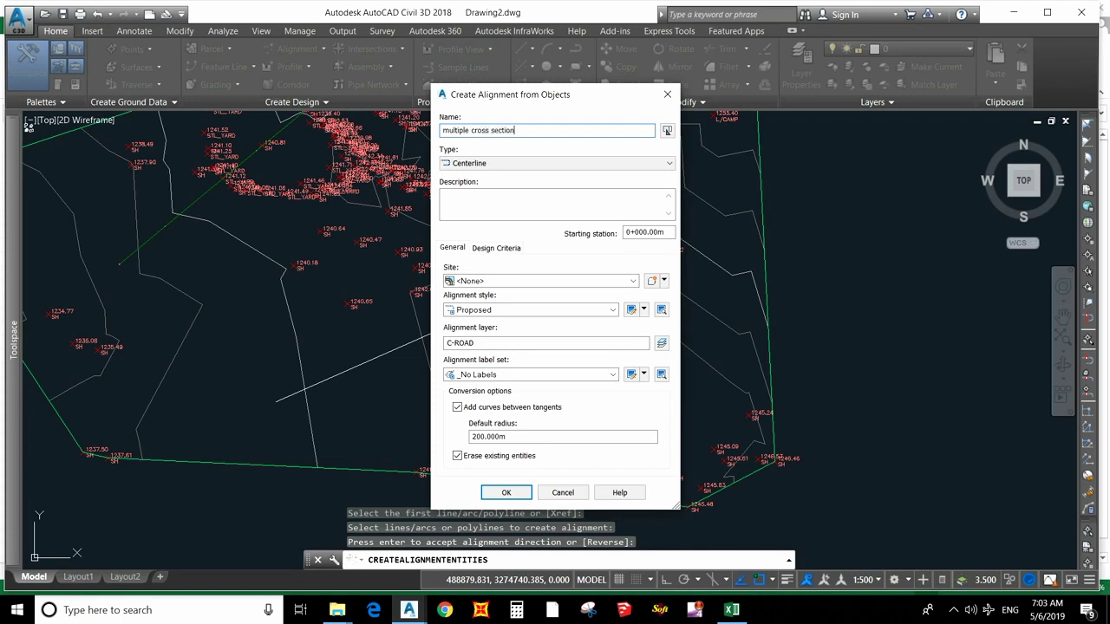
{"action": "left_click", "coordinate": [457, 455]}
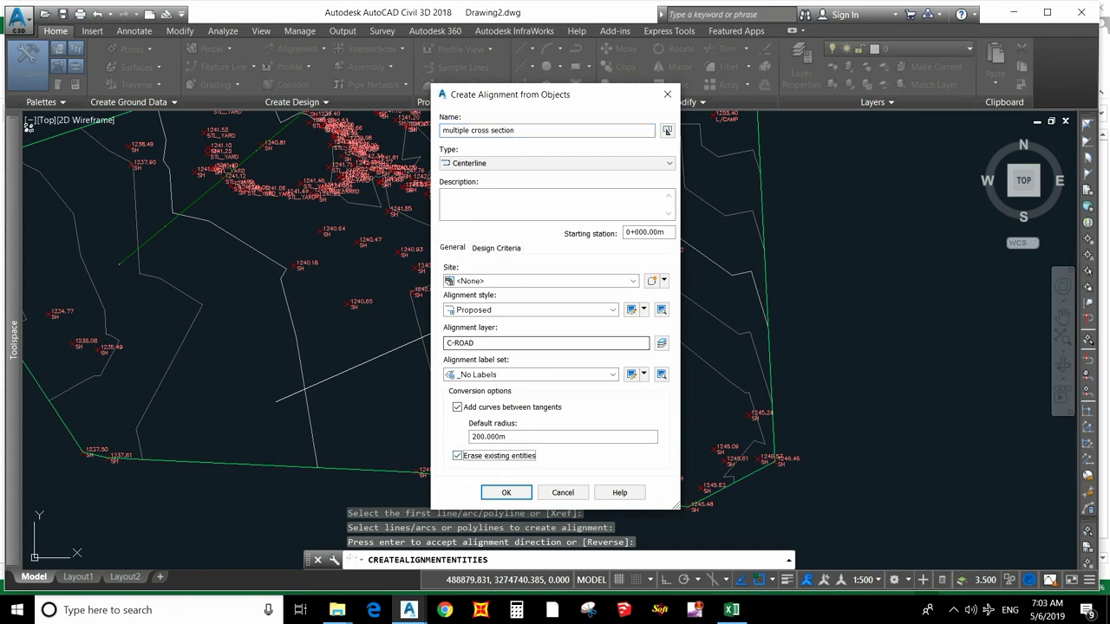
{"action": "left_click", "coordinate": [457, 406]}
{"action": "left_click", "coordinate": [505, 492]}
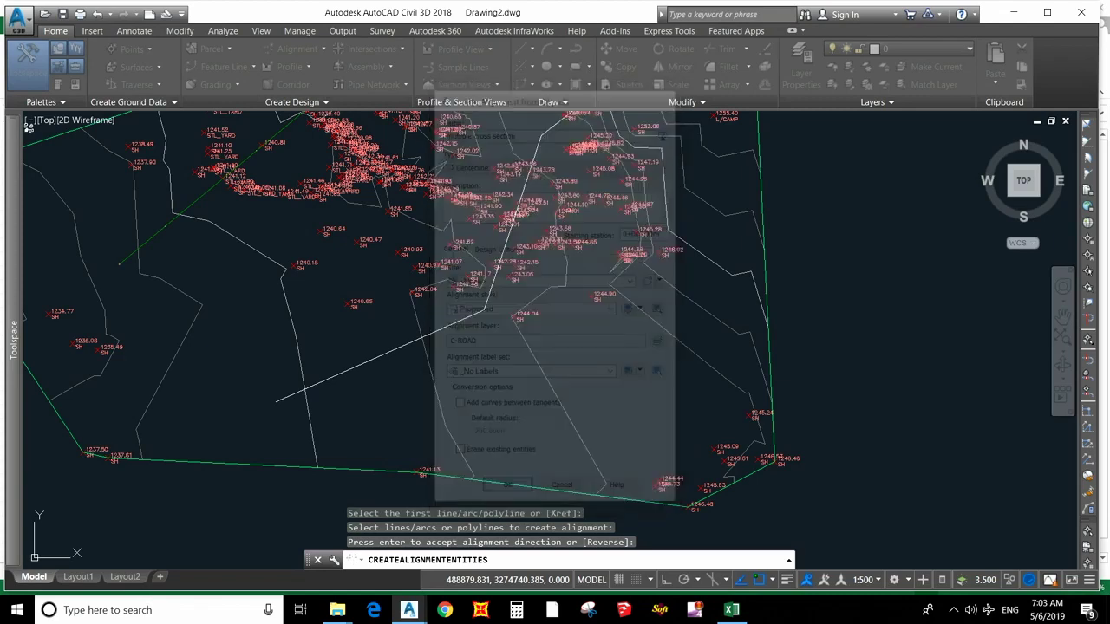
Create a sample line group named Sample line cross section on the multiple cross section alignment, sampling Contour plot surface
{"action": "scroll", "coordinate": [454, 404], "scroll_direction": "down", "scroll_amount": 3}
{"action": "middle_click_drag", "start_coordinate": [471, 372], "coordinate": [457, 346]}
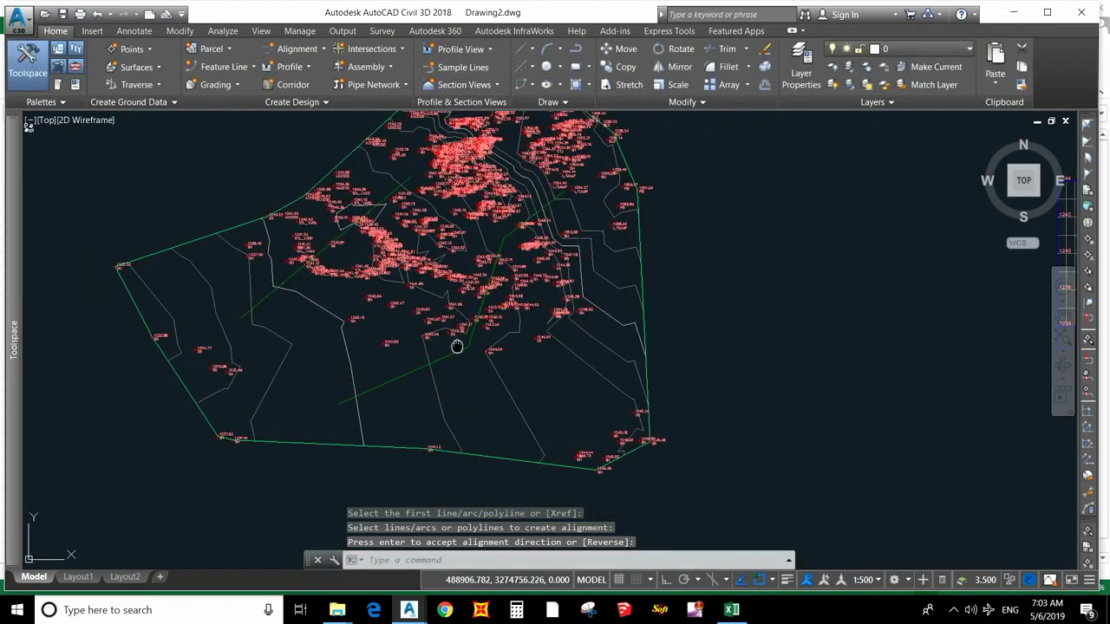
{"action": "scroll", "coordinate": [458, 340], "scroll_direction": "up", "scroll_amount": 5}
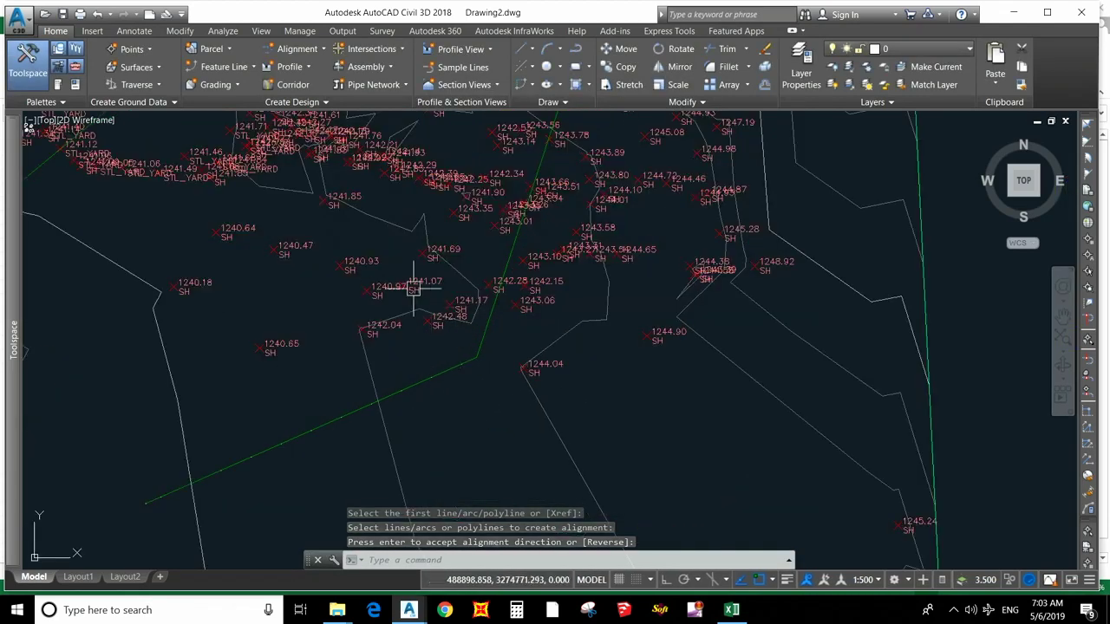
{"action": "scroll", "coordinate": [416, 279], "scroll_direction": "down", "scroll_amount": 2}
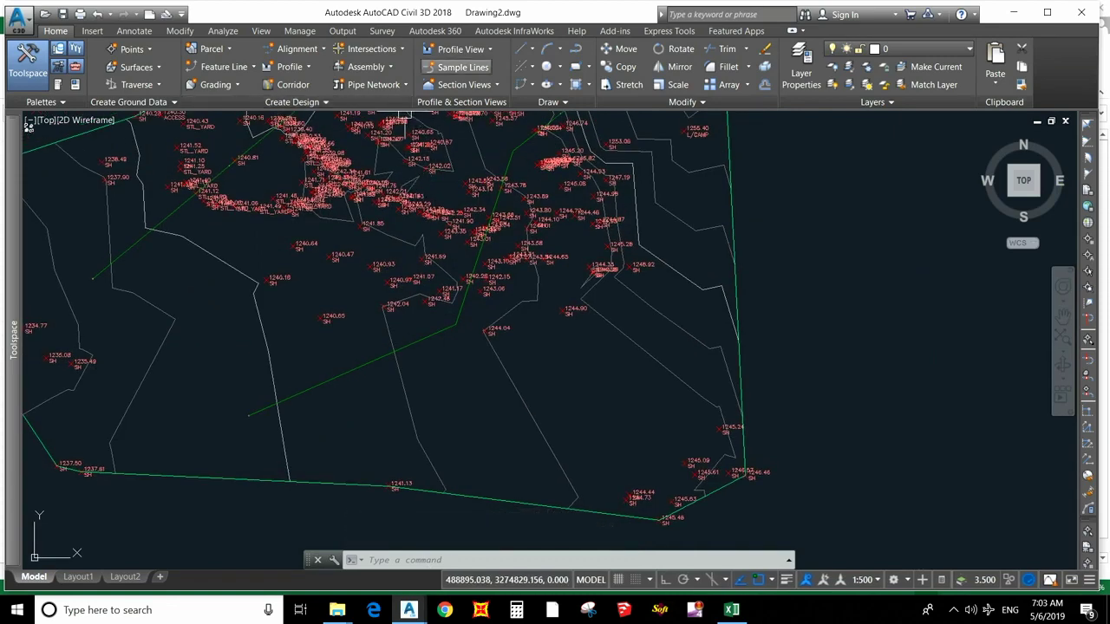
{"action": "left_click", "coordinate": [459, 67]}
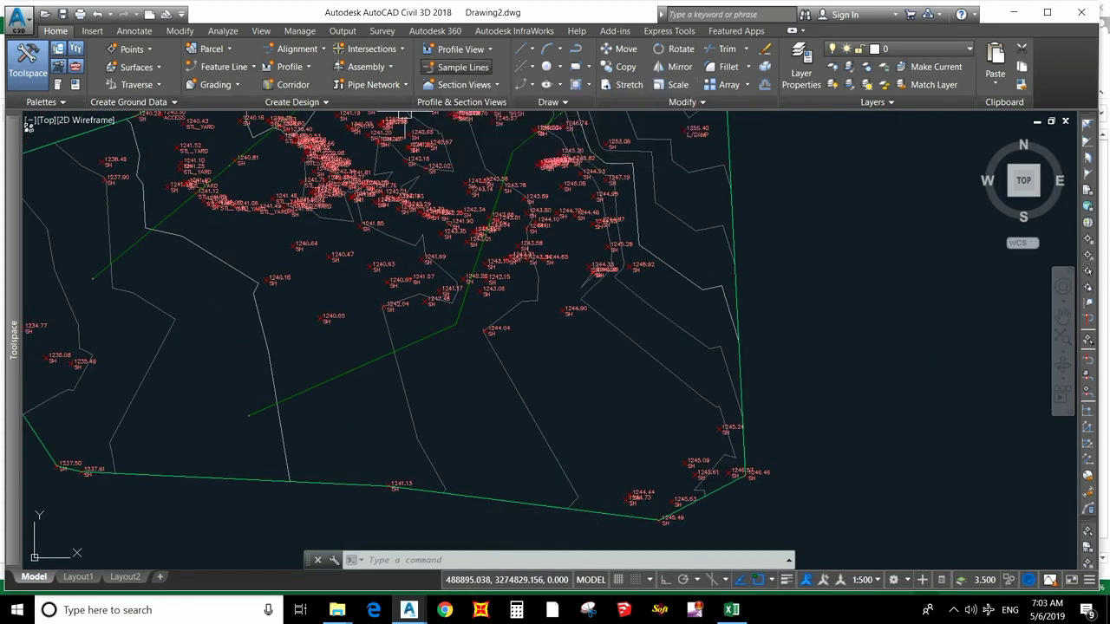
{"action": "left_click", "coordinate": [434, 333]}
{"action": "left_click", "coordinate": [494, 386]}
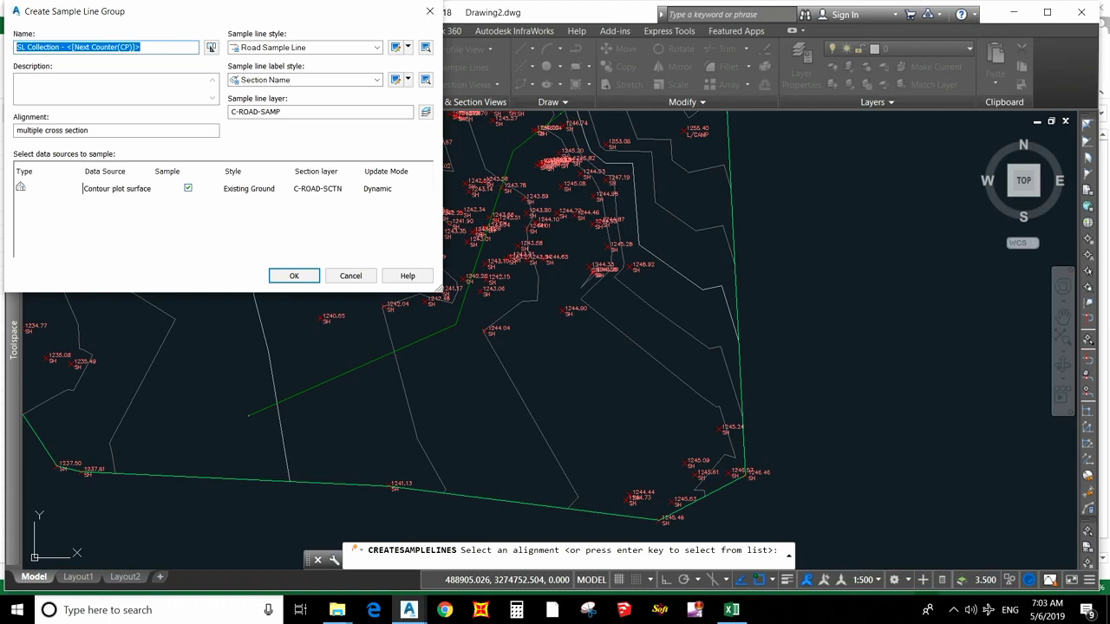
{"action": "type", "text": "Sample line cross section"}
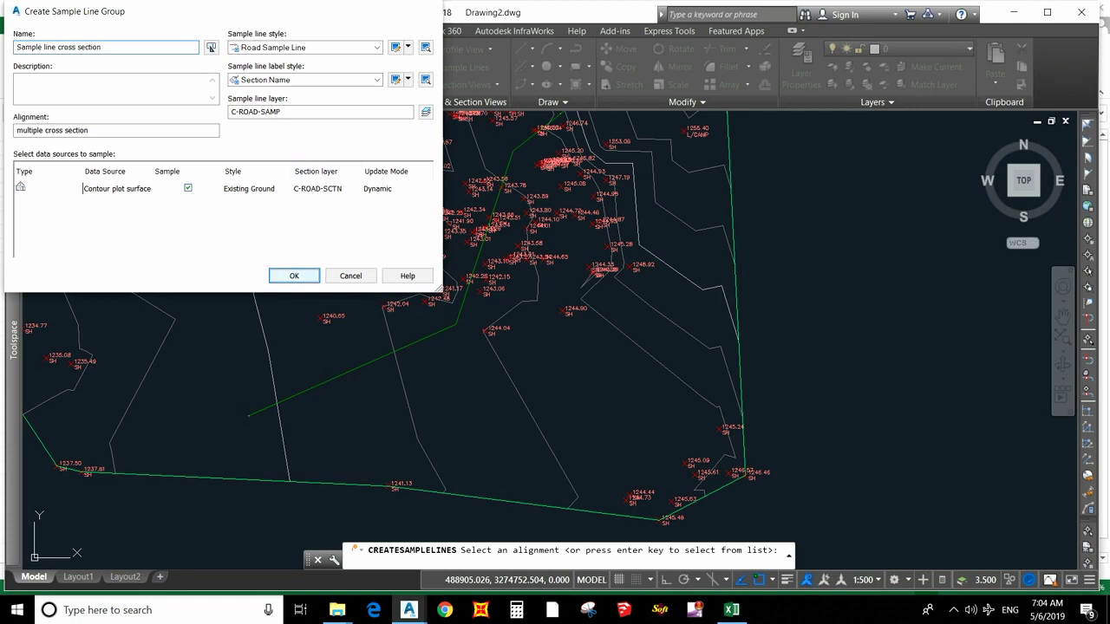
{"action": "key", "text": "Return"}
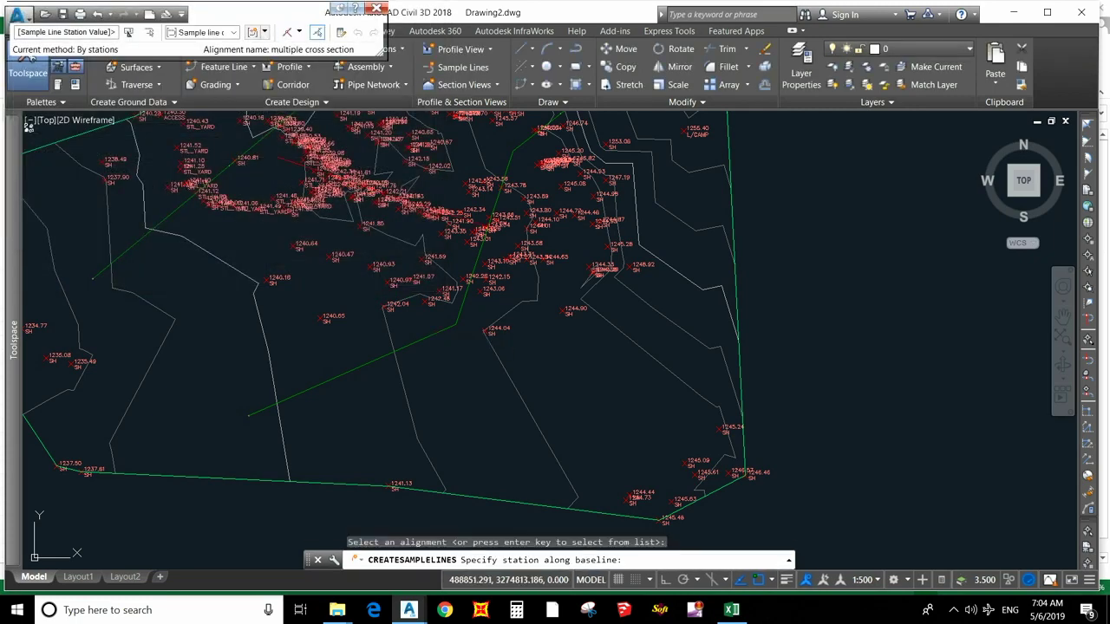
Start creating sample lines by range of stations, with the left and right swath widths set to 15 m
{"action": "left_click", "coordinate": [299, 32]}
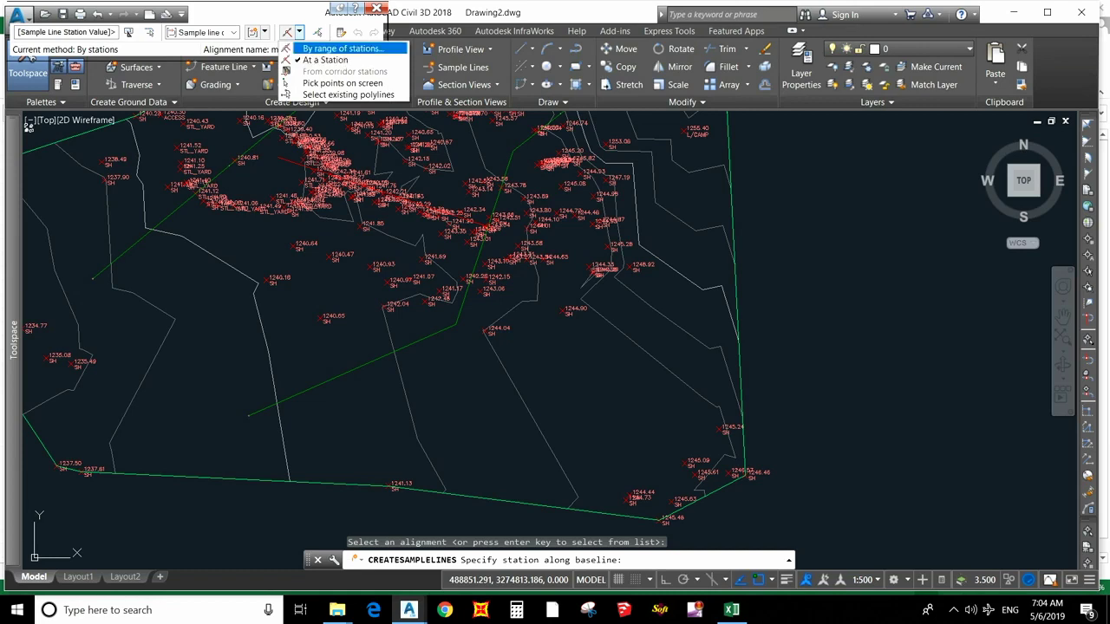
{"action": "left_click", "coordinate": [314, 44]}
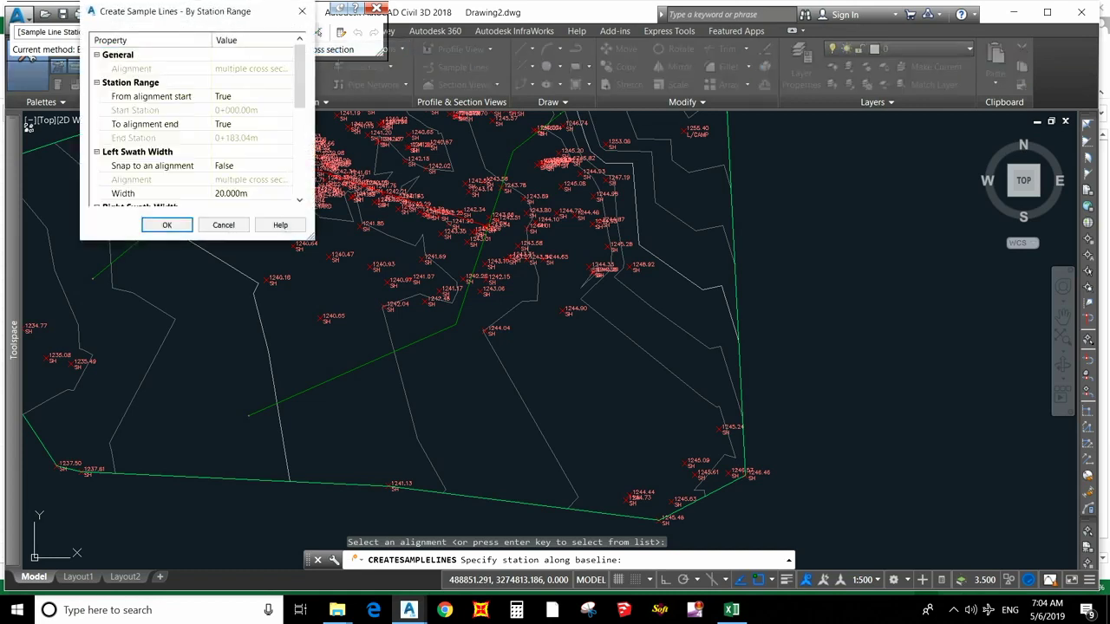
{"action": "scroll", "coordinate": [253, 180], "scroll_direction": "down", "scroll_amount": 1}
{"action": "scroll", "coordinate": [253, 138], "scroll_direction": "up", "scroll_amount": 1}
{"action": "scroll", "coordinate": [252, 138], "scroll_direction": "down", "scroll_amount": 1}
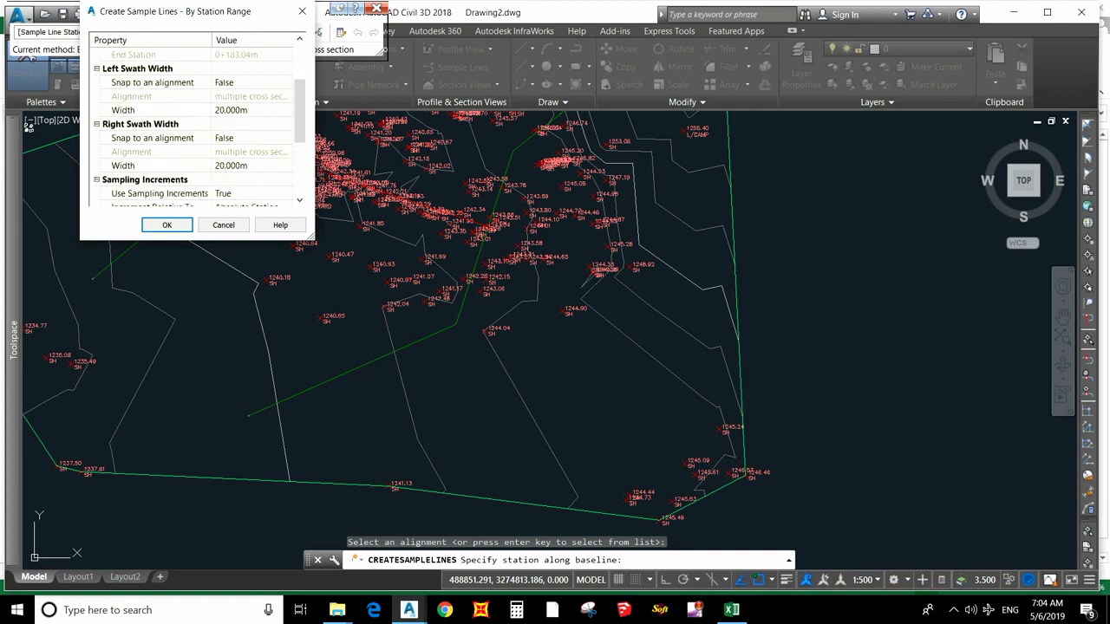
{"action": "left_click", "coordinate": [250, 165]}
{"action": "mouse_move", "coordinate": [299, 111]}
{"action": "left_mouse_down"}
{"action": "mouse_move", "coordinate": [299, 138]}
{"action": "mouse_move", "coordinate": [299, 116]}
{"action": "left_mouse_up"}
{"action": "left_click", "coordinate": [231, 95]}
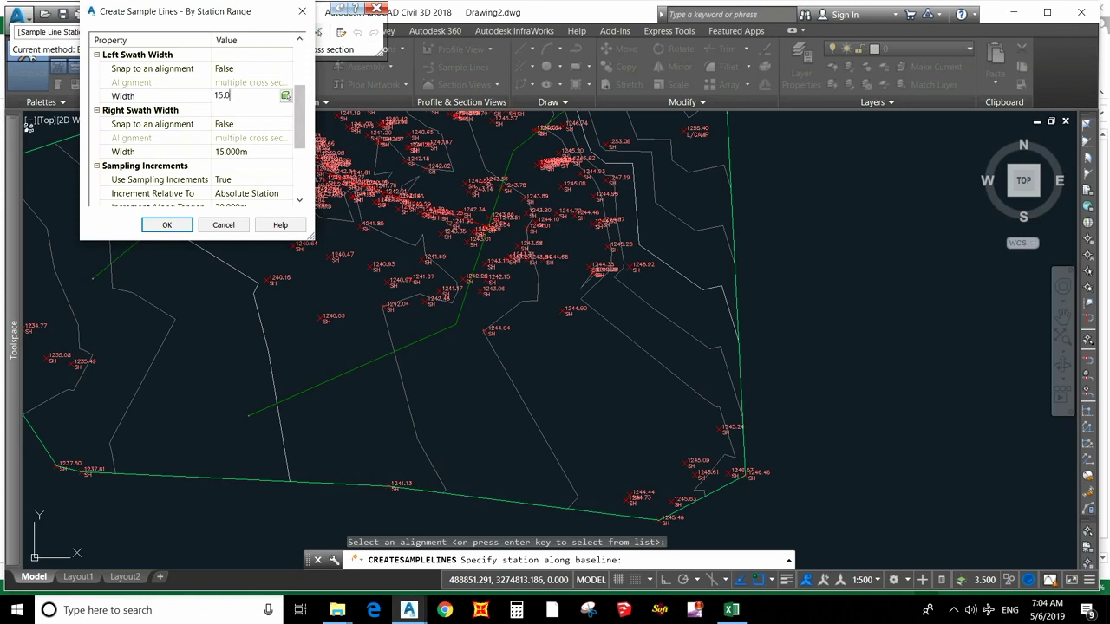
{"action": "key", "text": "Return"}
Set the sampling increments along tangents, curves and spirals to 5 m
{"action": "scroll", "coordinate": [196, 131], "scroll_direction": "down", "scroll_amount": 2}
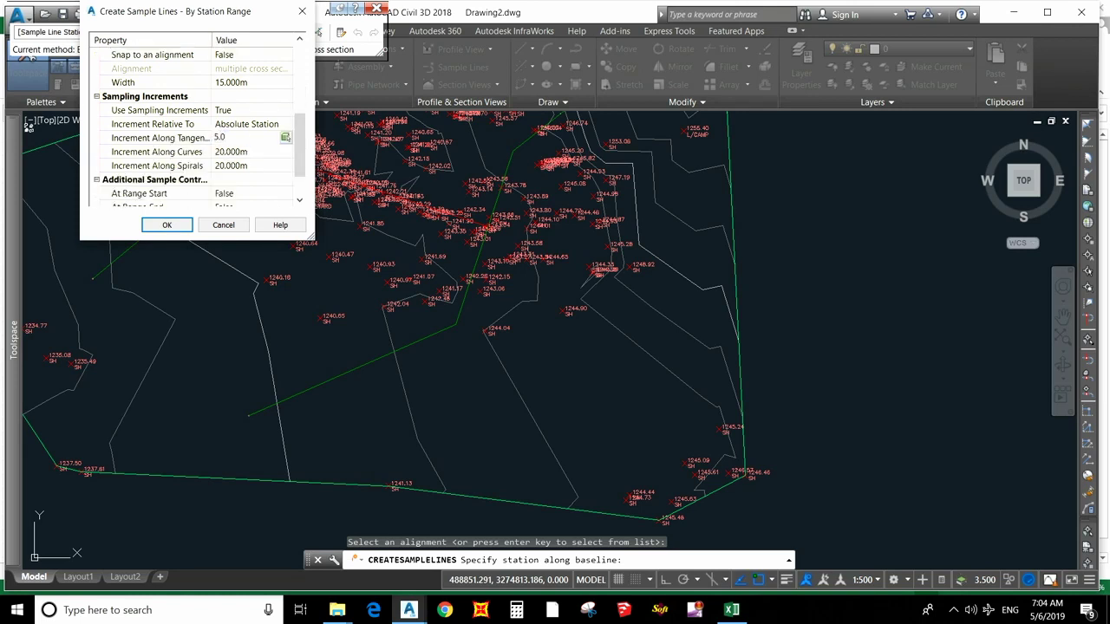
{"action": "key", "text": "Tab"}
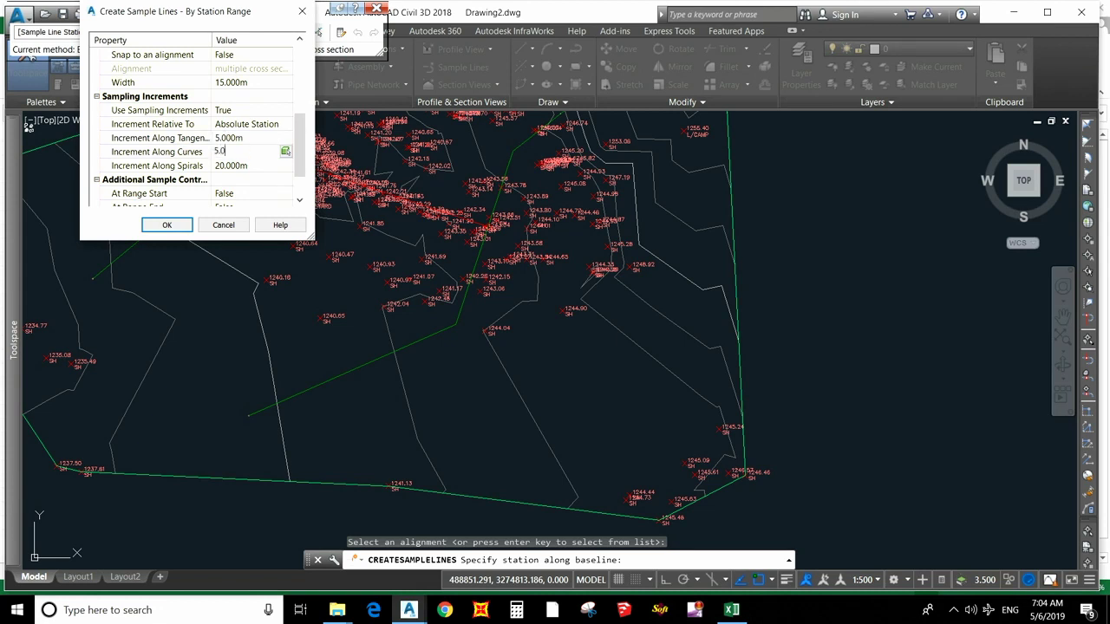
{"action": "key", "text": "Tab"}
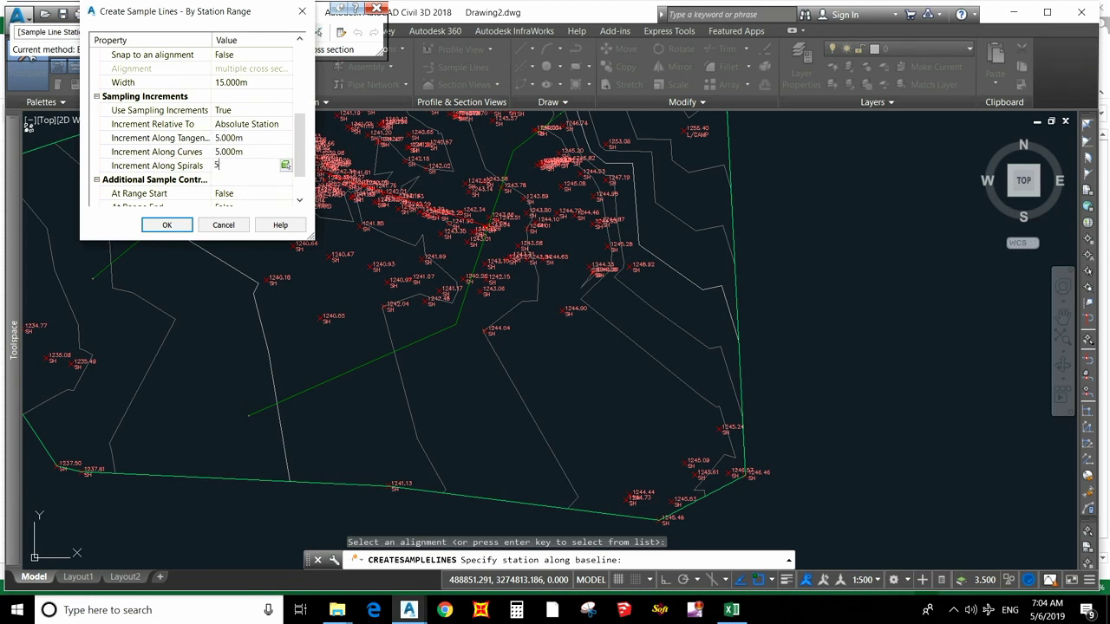
Enable sampling at the range start and range end, create the sample lines and finish the sample line command
{"action": "left_click_drag", "start_coordinate": [300, 145], "coordinate": [300, 163]}
{"action": "left_click", "coordinate": [251, 152]}
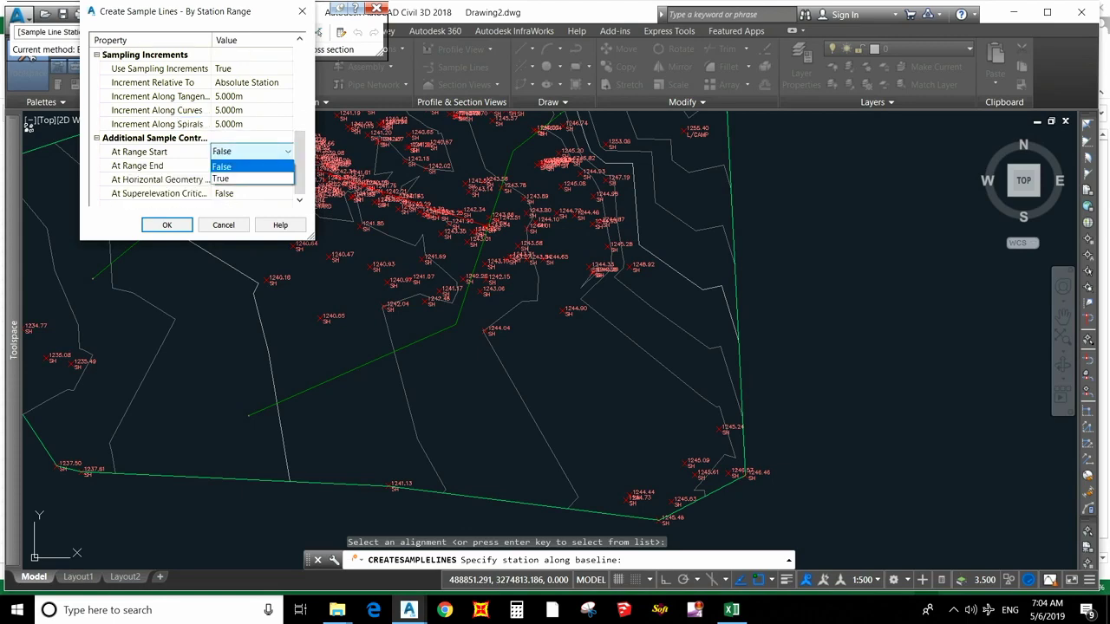
{"action": "left_click", "coordinate": [228, 180]}
{"action": "left_click", "coordinate": [250, 166]}
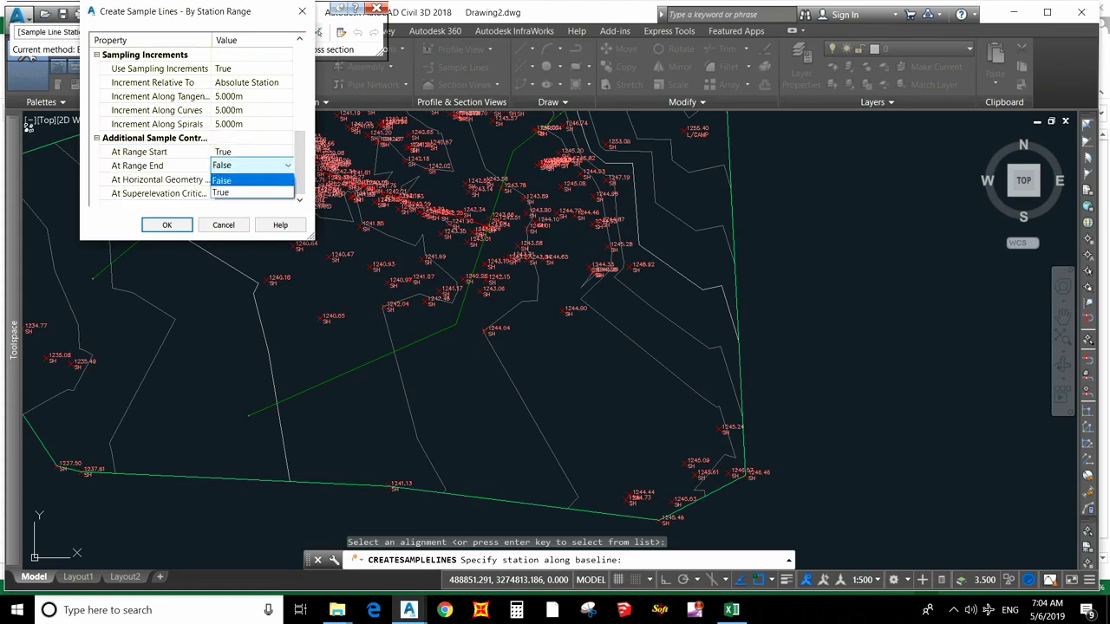
{"action": "left_click", "coordinate": [228, 191]}
{"action": "left_click", "coordinate": [167, 224]}
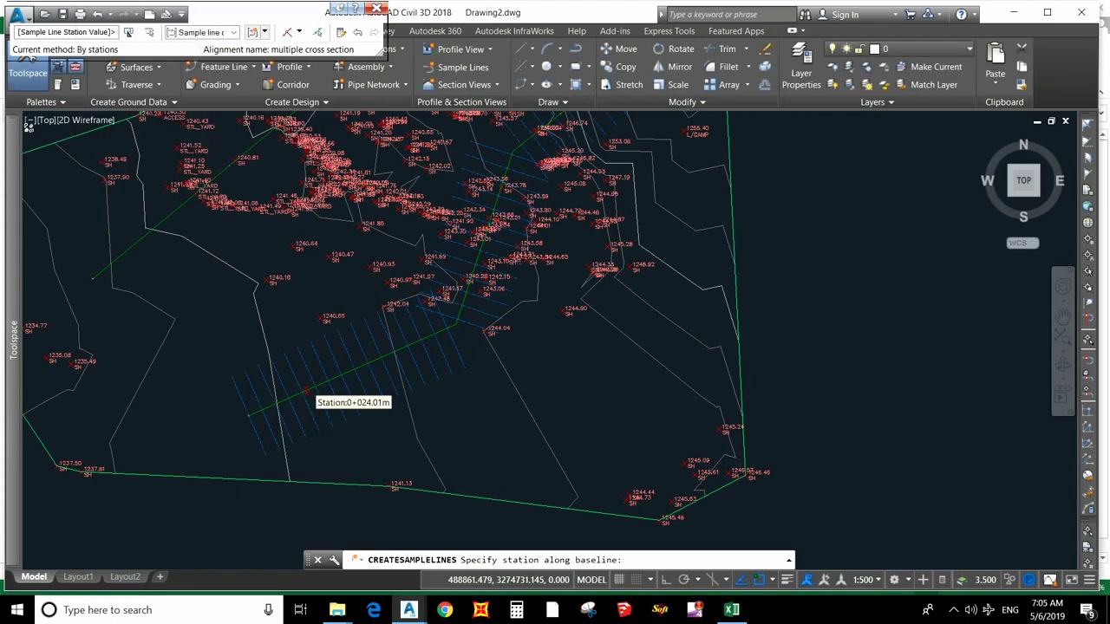
{"action": "scroll", "coordinate": [295, 399], "scroll_direction": "up", "scroll_amount": 5}
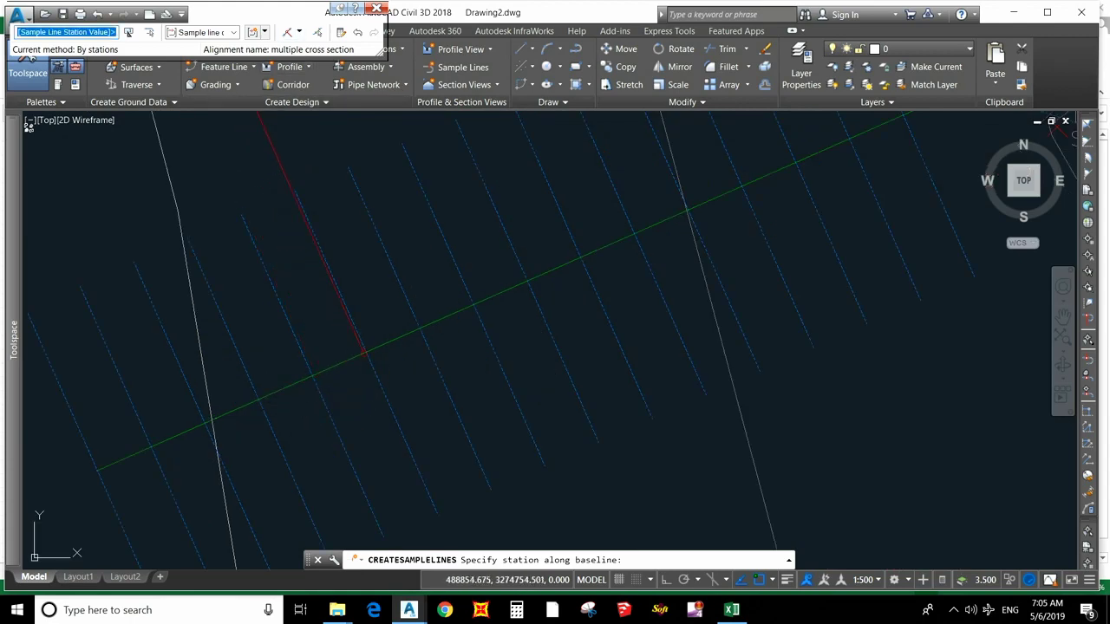
{"action": "scroll", "coordinate": [335, 235], "scroll_direction": "down", "scroll_amount": 5}
{"action": "scroll", "coordinate": [309, 297], "scroll_direction": "up", "scroll_amount": 8}
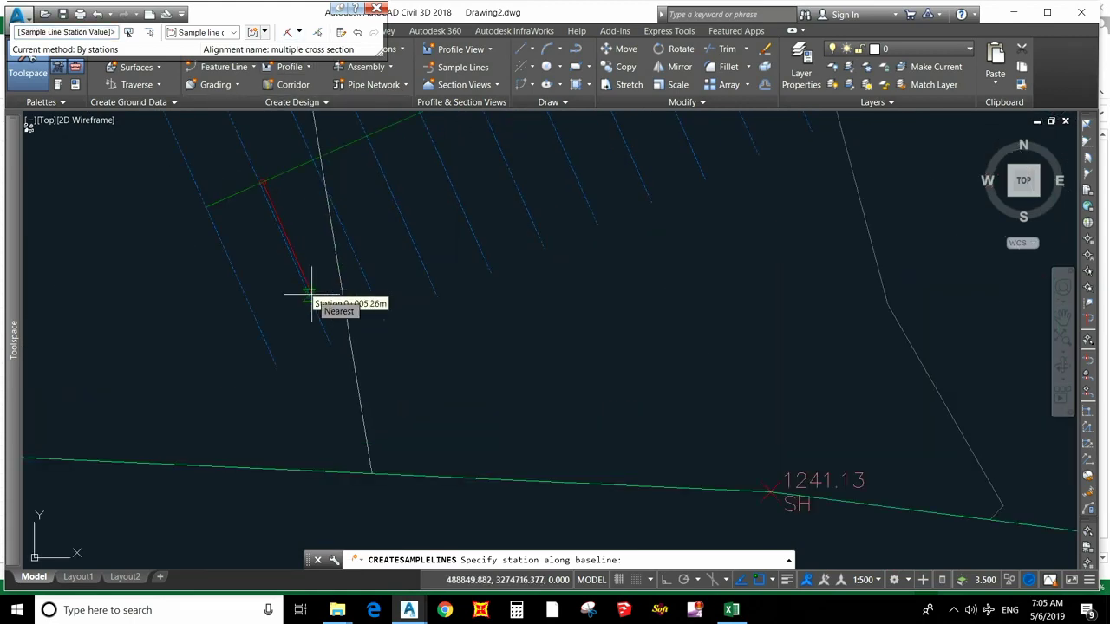
{"action": "key", "text": "Return"}
Examine the station labels and spacing of the new sample lines along the multiple cross section alignment
{"action": "scroll", "coordinate": [304, 402], "scroll_direction": "up", "scroll_amount": 5}
{"action": "middle_click_drag", "start_coordinate": [293, 369], "coordinate": [256, 414]}
{"action": "scroll", "coordinate": [364, 352], "scroll_direction": "down", "scroll_amount": 2}
{"action": "scroll", "coordinate": [255, 413], "scroll_direction": "up", "scroll_amount": 2}
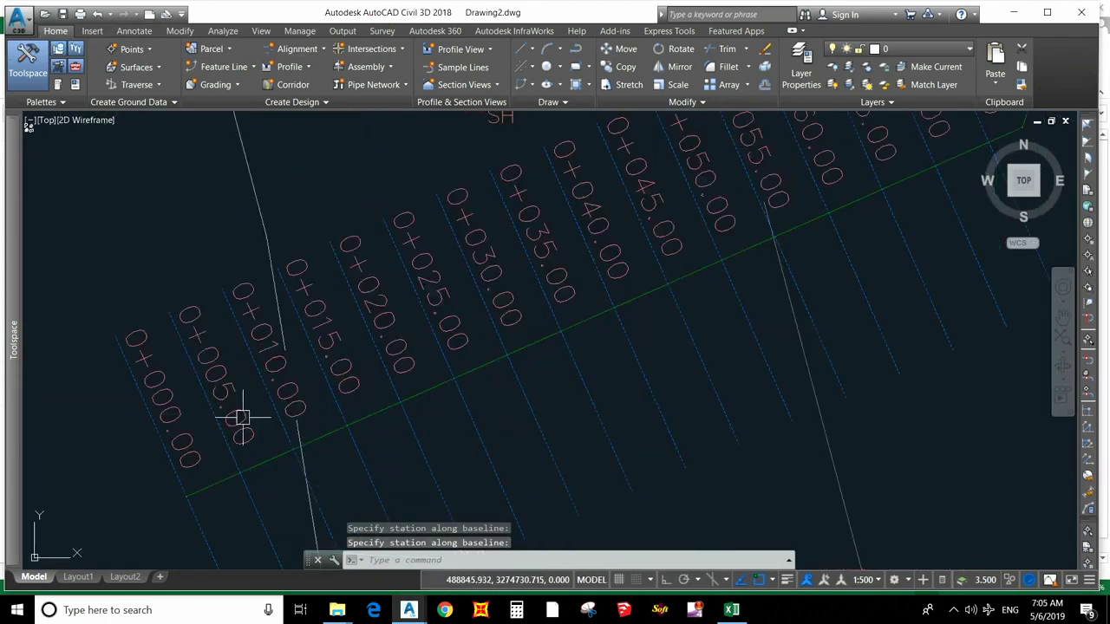
{"action": "scroll", "coordinate": [208, 405], "scroll_direction": "up", "scroll_amount": 3}
{"action": "scroll", "coordinate": [192, 394], "scroll_direction": "down", "scroll_amount": 3}
{"action": "scroll", "coordinate": [187, 399], "scroll_direction": "down", "scroll_amount": 3}
{"action": "middle_click_drag", "start_coordinate": [179, 404], "coordinate": [205, 379]}
{"action": "scroll", "coordinate": [201, 355], "scroll_direction": "up", "scroll_amount": 2}
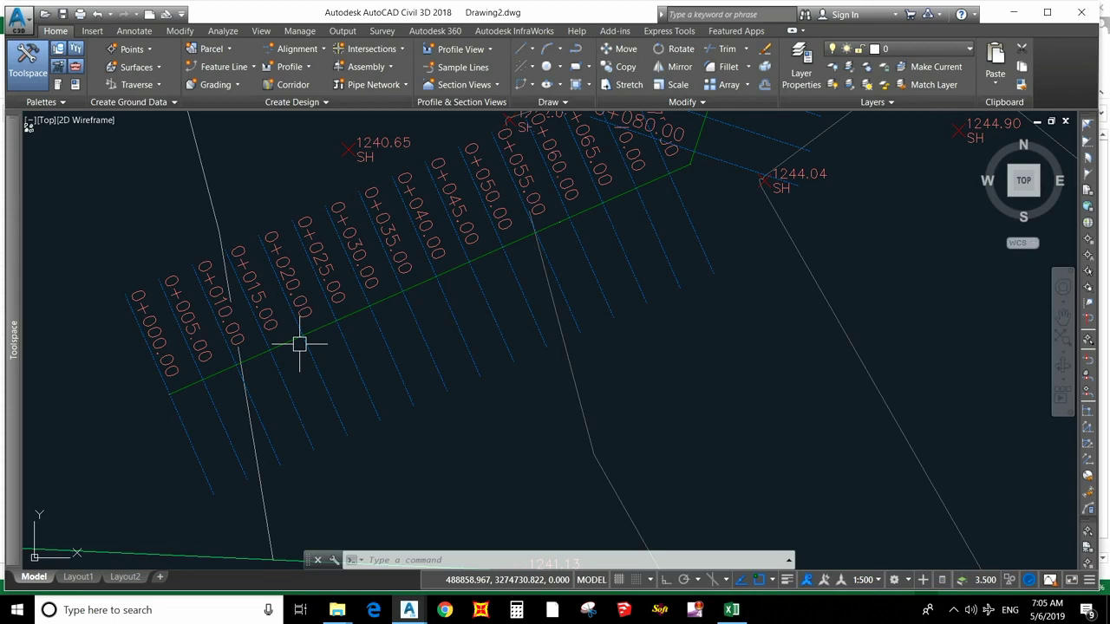
{"action": "scroll", "coordinate": [321, 338], "scroll_direction": "down", "scroll_amount": 3}
{"action": "middle_click_drag", "start_coordinate": [321, 339], "coordinate": [321, 358]}
{"action": "scroll", "coordinate": [321, 358], "scroll_direction": "up", "scroll_amount": 5}
{"action": "scroll", "coordinate": [374, 327], "scroll_direction": "down", "scroll_amount": 4}
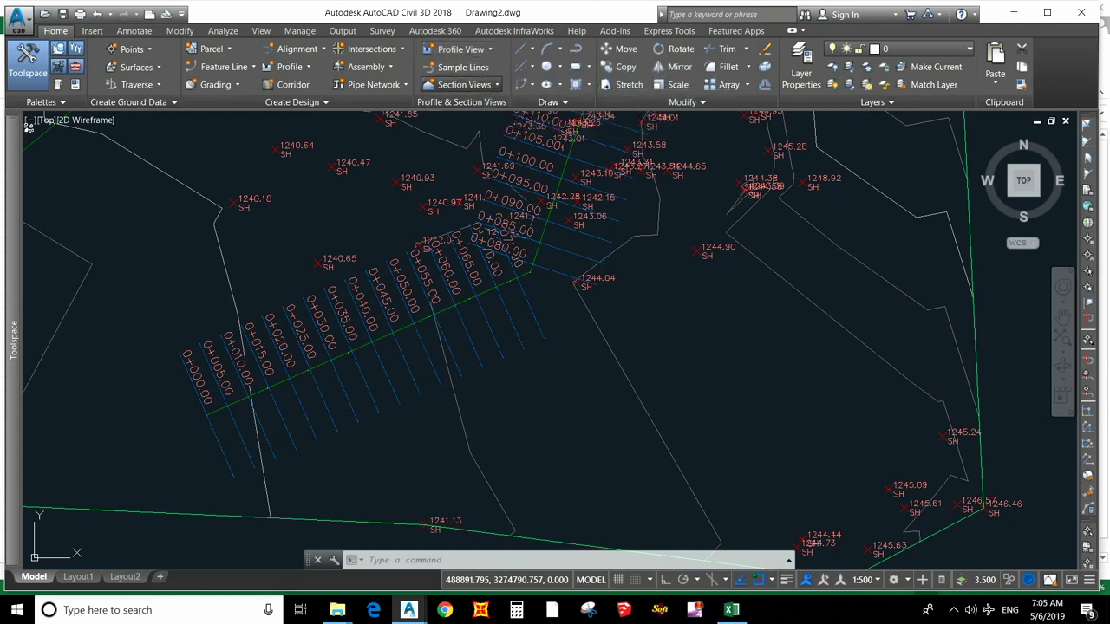
Set up multiple section views for the Sample line cross section group, keeping the automatic station range and Road Section style
{"action": "left_click", "coordinate": [464, 84]}
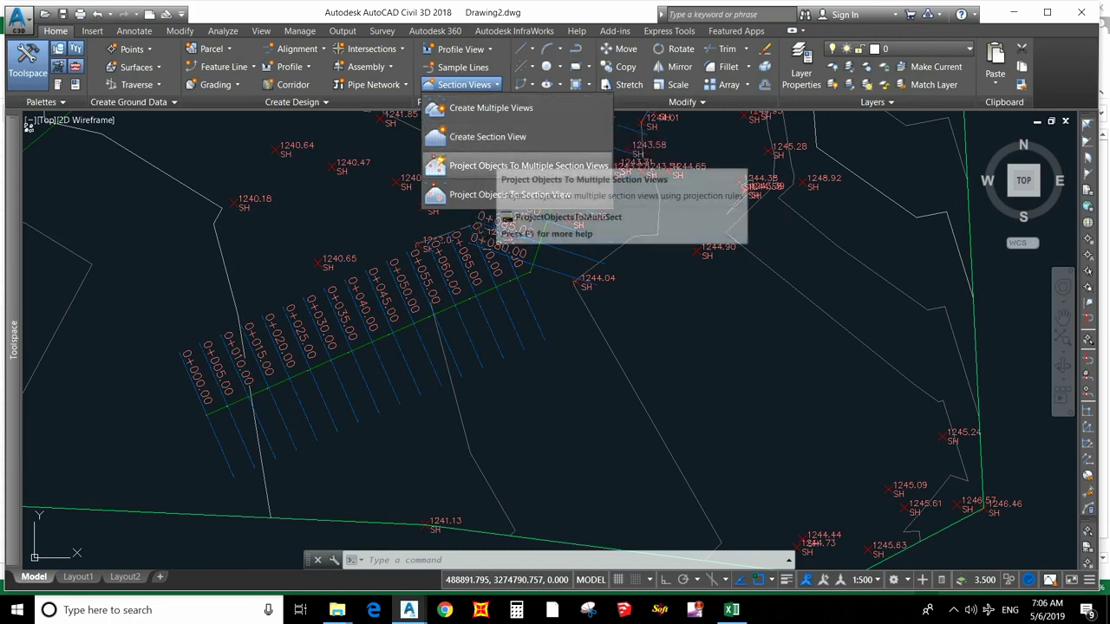
{"action": "left_click", "coordinate": [486, 108]}
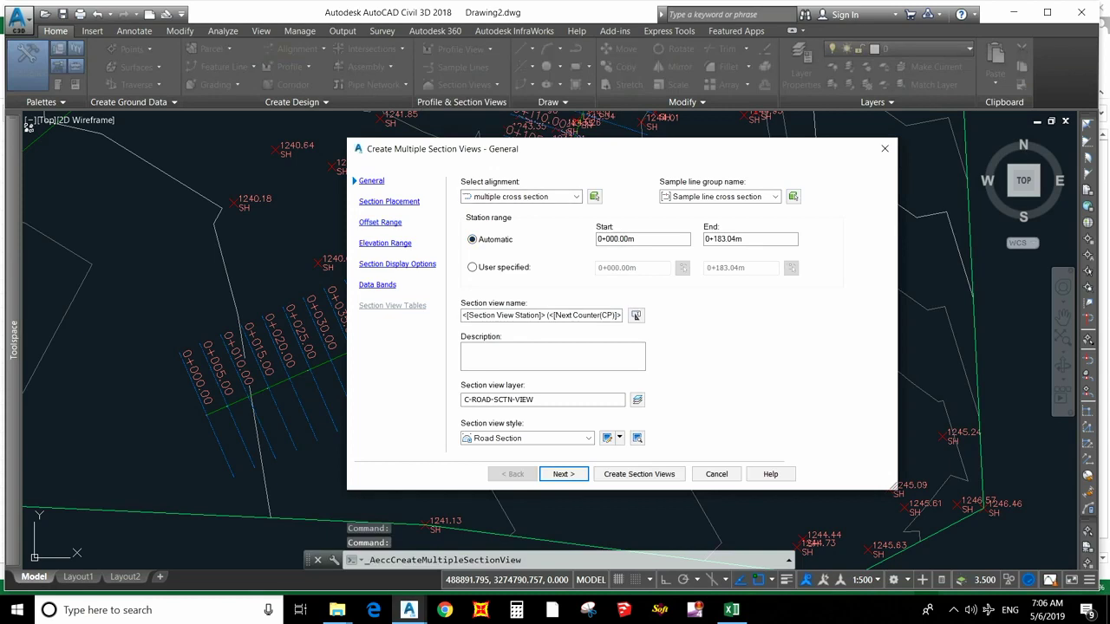
{"action": "left_click", "coordinate": [388, 201]}
{"action": "left_click", "coordinate": [397, 264]}
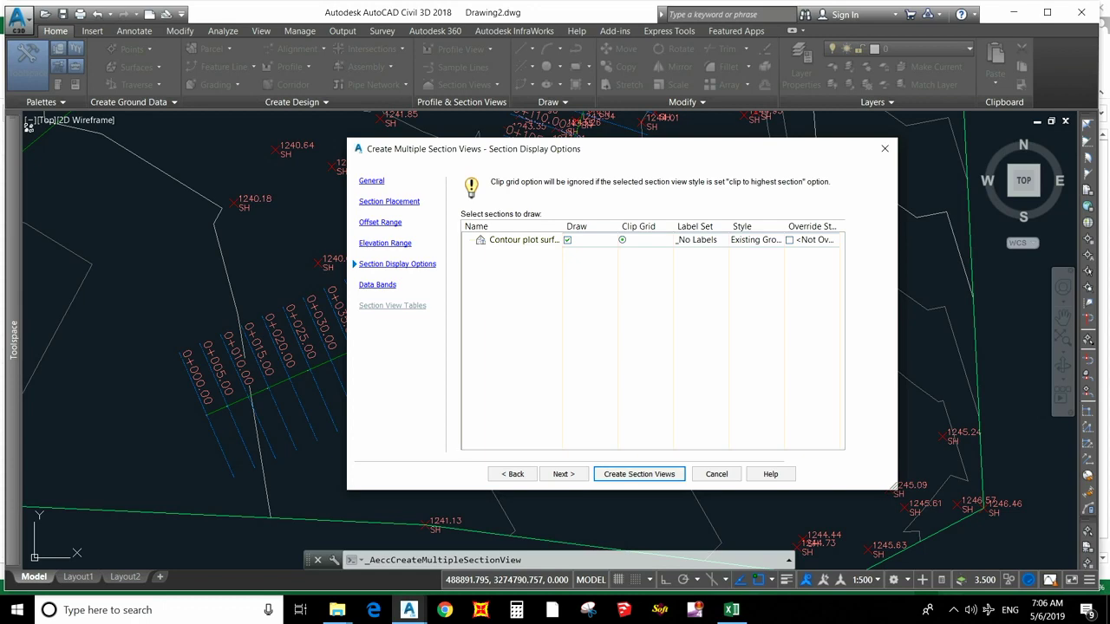
{"action": "left_click", "coordinate": [639, 474]}
Place the section views' origin in the empty area east of the alignment profile view
{"action": "scroll", "coordinate": [375, 321], "scroll_direction": "down", "scroll_amount": 4}
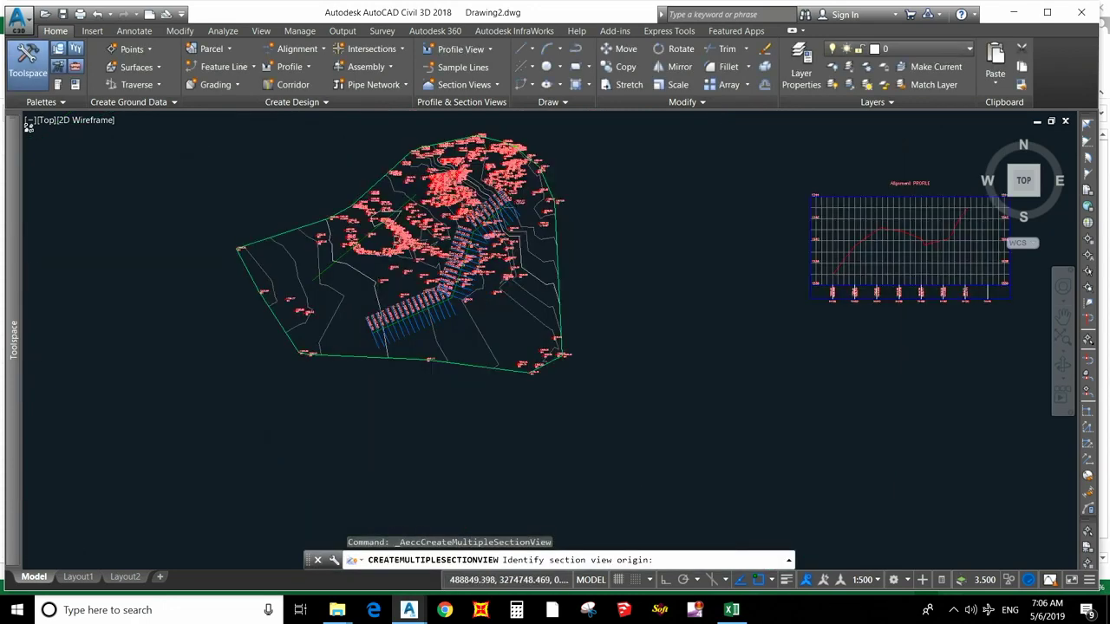
{"action": "scroll", "coordinate": [756, 359], "scroll_direction": "up", "scroll_amount": 1}
{"action": "middle_click_drag", "start_coordinate": [755, 359], "coordinate": [512, 391]}
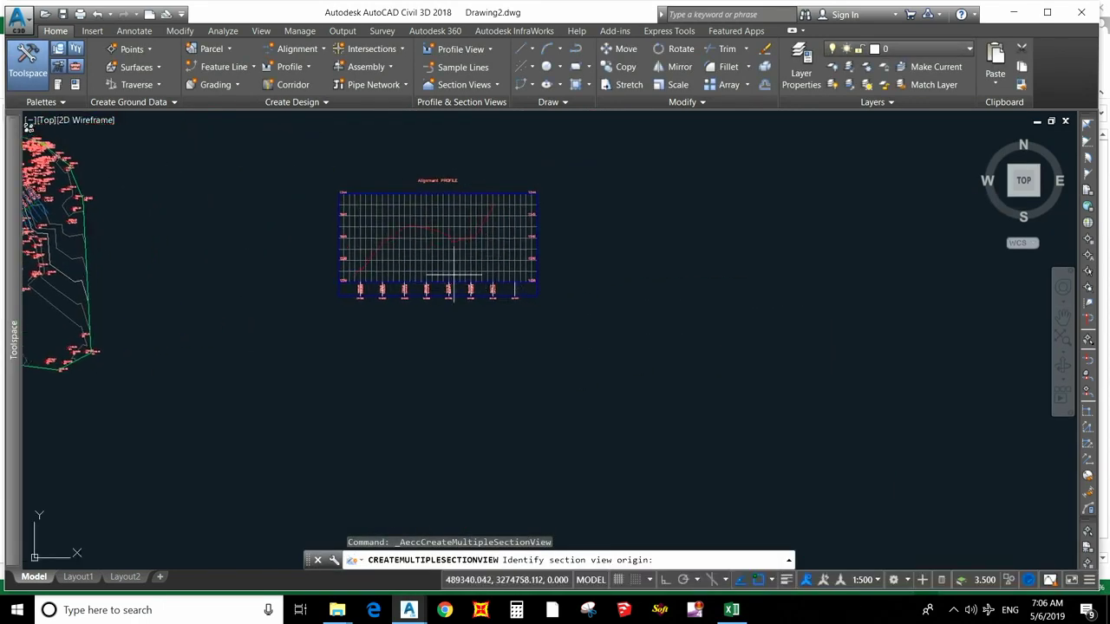
{"action": "middle_click_drag", "start_coordinate": [664, 314], "coordinate": [399, 351]}
{"action": "scroll", "coordinate": [568, 361], "scroll_direction": "up", "scroll_amount": 2}
{"action": "middle_click_drag", "start_coordinate": [571, 359], "coordinate": [529, 376]}
{"action": "scroll", "coordinate": [529, 347], "scroll_direction": "up", "scroll_amount": 3}
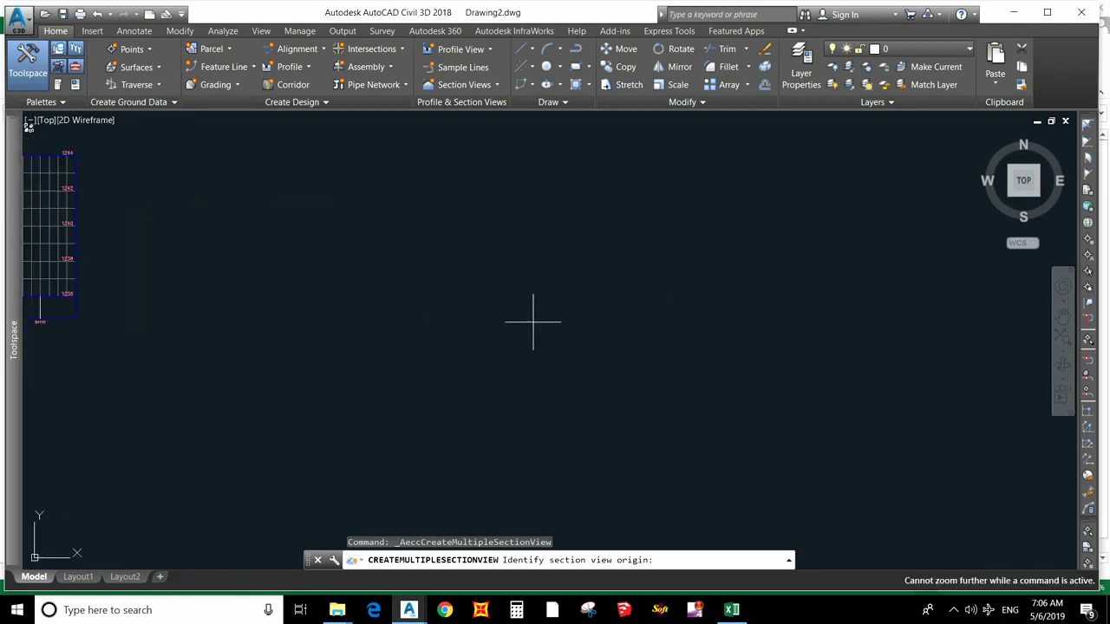
{"action": "left_click", "coordinate": [454, 368]}
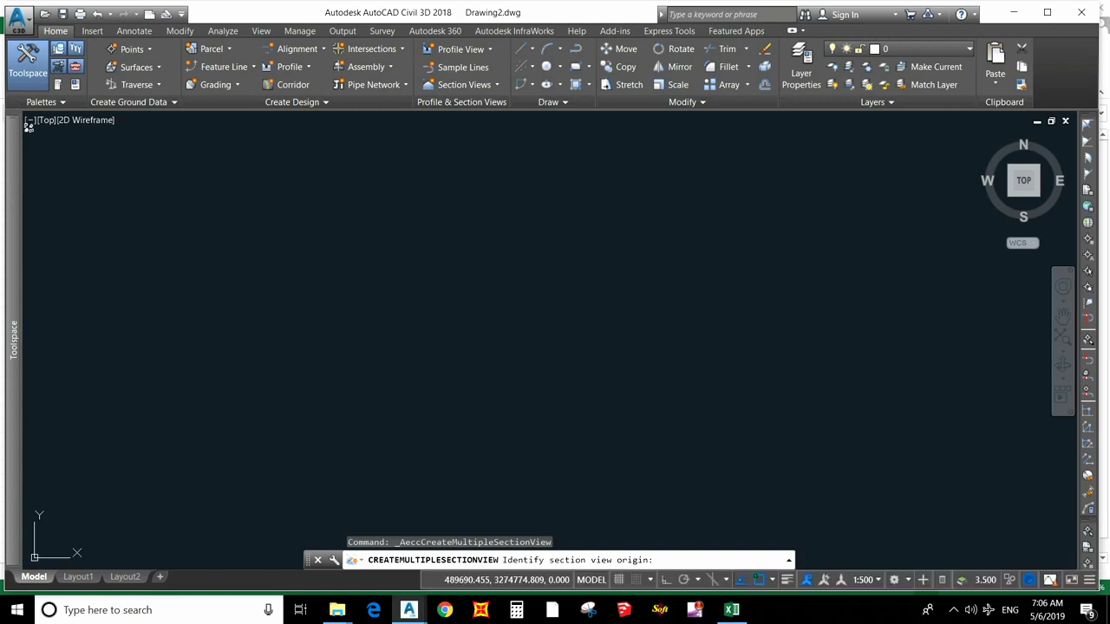
Inspect the generated section view sheets and the individual cross sections on them
{"action": "scroll", "coordinate": [468, 351], "scroll_direction": "down", "scroll_amount": 2}
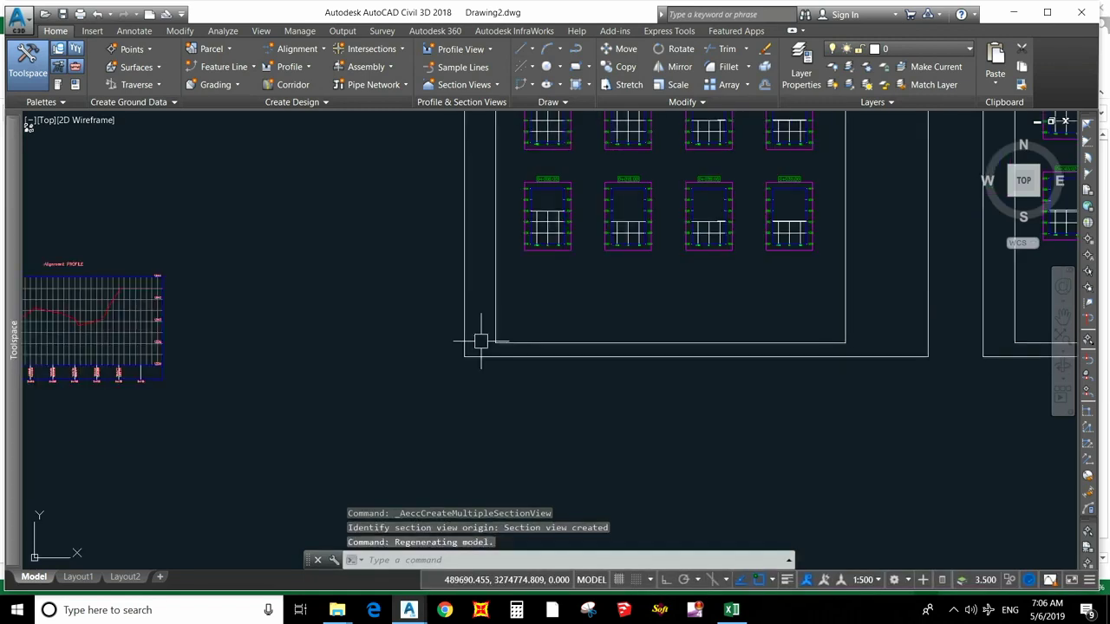
{"action": "scroll", "coordinate": [441, 414], "scroll_direction": "down", "scroll_amount": 3}
{"action": "scroll", "coordinate": [433, 363], "scroll_direction": "down", "scroll_amount": 2}
{"action": "middle_click_drag", "start_coordinate": [715, 361], "coordinate": [464, 375]}
{"action": "scroll", "coordinate": [731, 347], "scroll_direction": "down", "scroll_amount": 1}
{"action": "scroll", "coordinate": [629, 375], "scroll_direction": "down", "scroll_amount": 1}
{"action": "scroll", "coordinate": [796, 382], "scroll_direction": "up", "scroll_amount": 5}
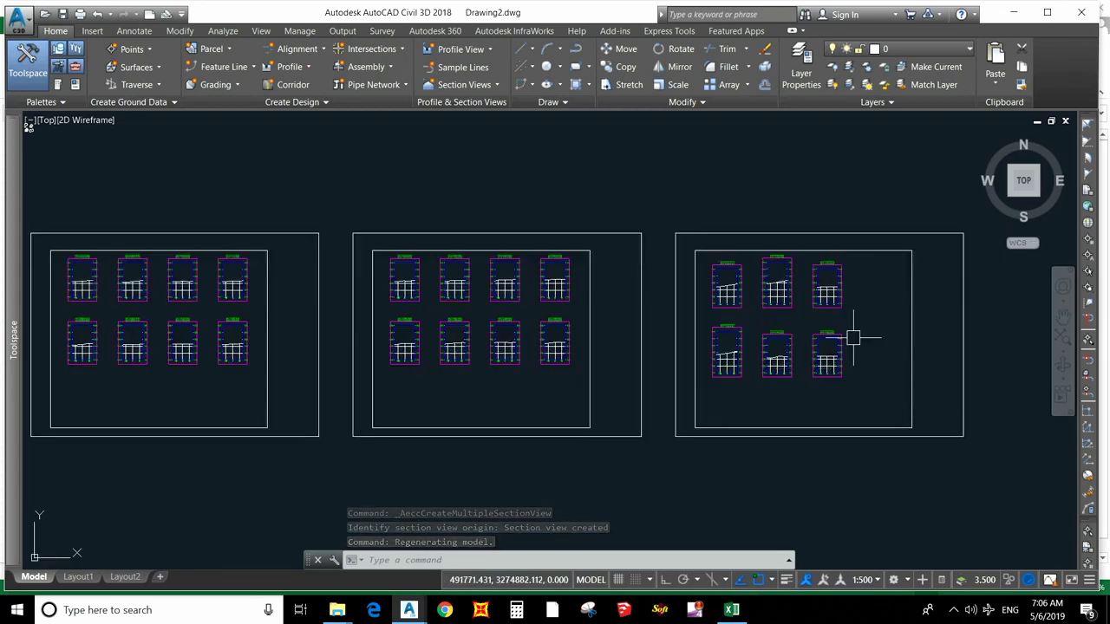
{"action": "scroll", "coordinate": [705, 320], "scroll_direction": "up", "scroll_amount": 2}
{"action": "scroll", "coordinate": [706, 320], "scroll_direction": "down", "scroll_amount": 3}
{"action": "scroll", "coordinate": [721, 317], "scroll_direction": "up", "scroll_amount": 3}
{"action": "scroll", "coordinate": [773, 307], "scroll_direction": "down", "scroll_amount": 6}
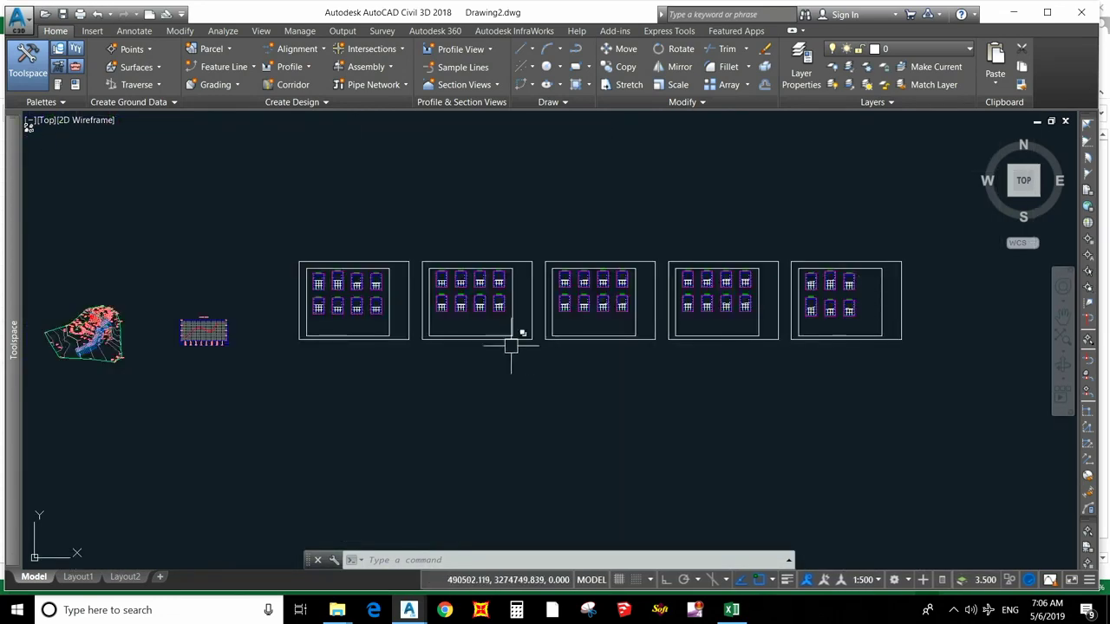
{"action": "scroll", "coordinate": [291, 277], "scroll_direction": "up", "scroll_amount": 8}
{"action": "scroll", "coordinate": [468, 258], "scroll_direction": "up", "scroll_amount": 4}
{"action": "scroll", "coordinate": [468, 259], "scroll_direction": "down", "scroll_amount": 10}
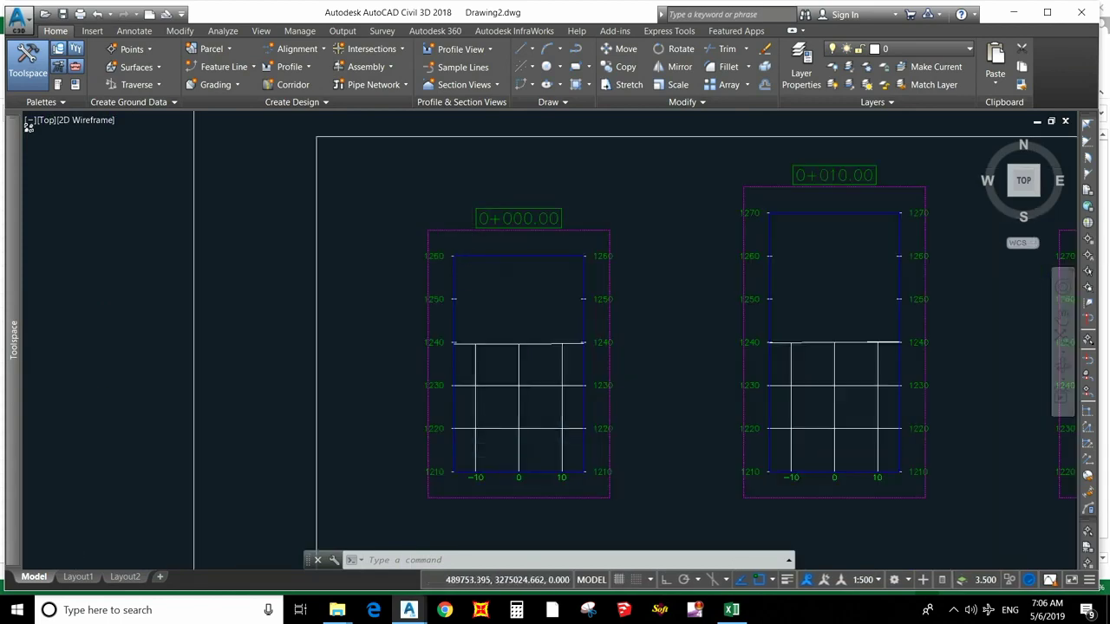
{"action": "scroll", "coordinate": [890, 282], "scroll_direction": "up", "scroll_amount": 6}
{"action": "scroll", "coordinate": [787, 255], "scroll_direction": "up", "scroll_amount": 3}
{"action": "scroll", "coordinate": [911, 266], "scroll_direction": "down", "scroll_amount": 4}
{"action": "scroll", "coordinate": [488, 315], "scroll_direction": "down", "scroll_amount": 4}
{"action": "scroll", "coordinate": [564, 301], "scroll_direction": "up", "scroll_amount": 2}
Check the sample lines in plan from the alignment's end station back to station 0+000.00
{"action": "scroll", "coordinate": [628, 278], "scroll_direction": "up", "scroll_amount": 8}
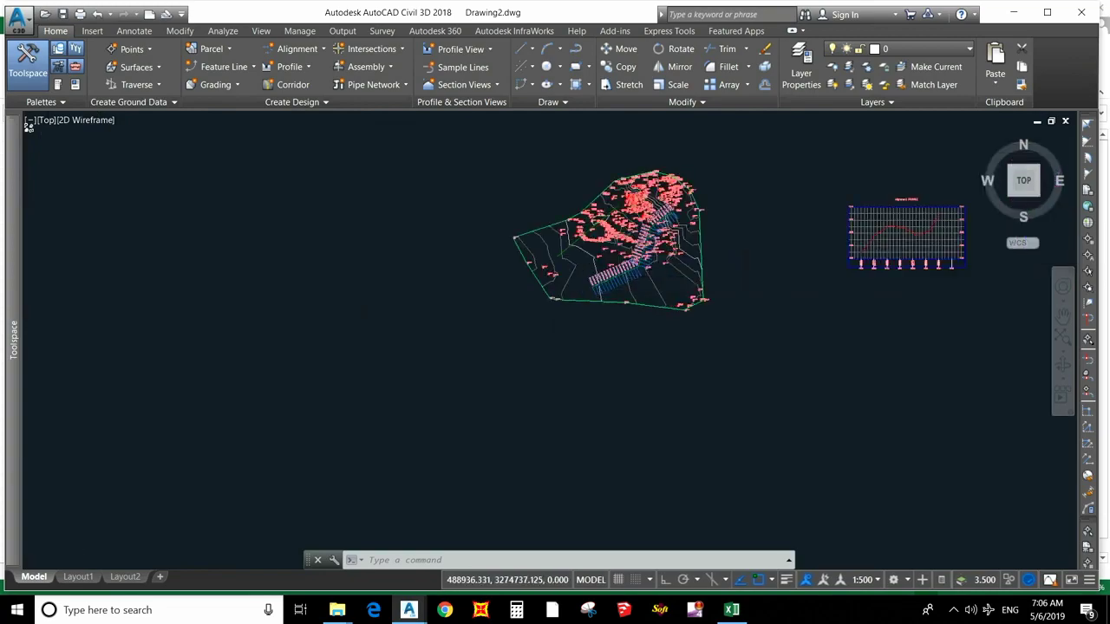
{"action": "scroll", "coordinate": [571, 221], "scroll_direction": "up", "scroll_amount": 4}
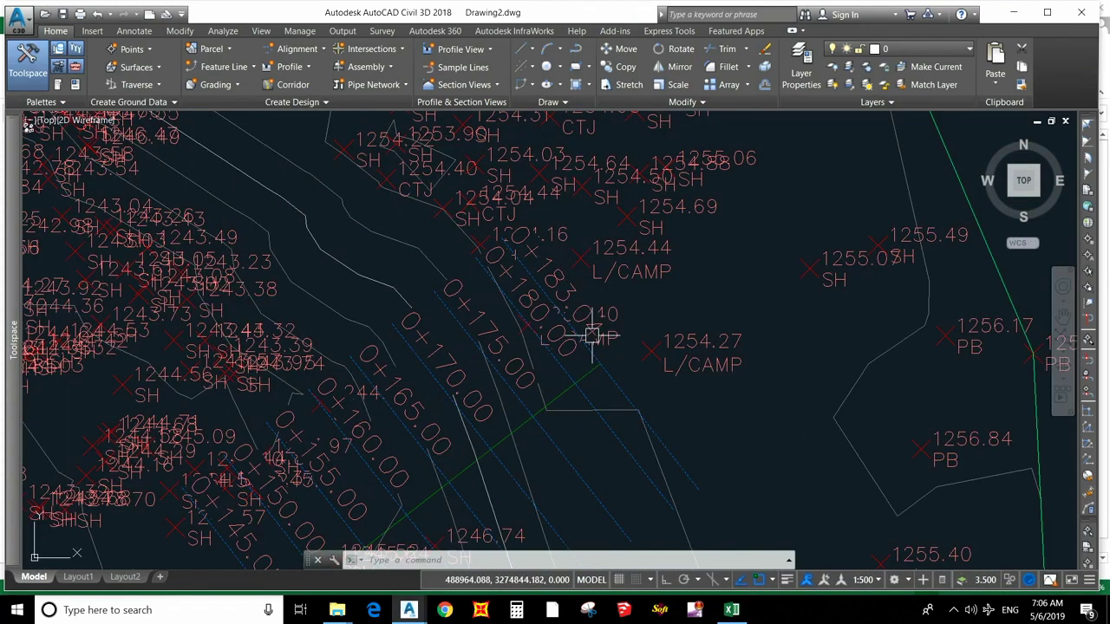
{"action": "scroll", "coordinate": [583, 326], "scroll_direction": "up", "scroll_amount": 3}
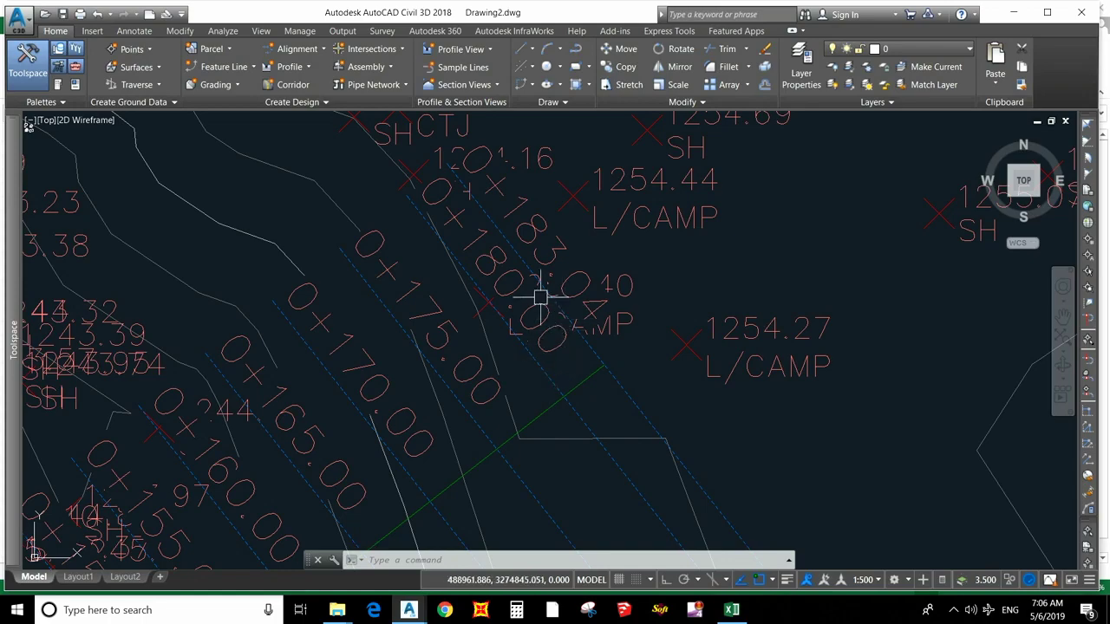
{"action": "scroll", "coordinate": [520, 297], "scroll_direction": "down", "scroll_amount": 8}
{"action": "scroll", "coordinate": [379, 436], "scroll_direction": "up", "scroll_amount": 7}
{"action": "scroll", "coordinate": [379, 435], "scroll_direction": "up", "scroll_amount": 2}
{"action": "middle_click_drag", "start_coordinate": [399, 424], "coordinate": [603, 329]}
{"action": "scroll", "coordinate": [602, 329], "scroll_direction": "down", "scroll_amount": 2}
{"action": "scroll", "coordinate": [520, 321], "scroll_direction": "down", "scroll_amount": 2}
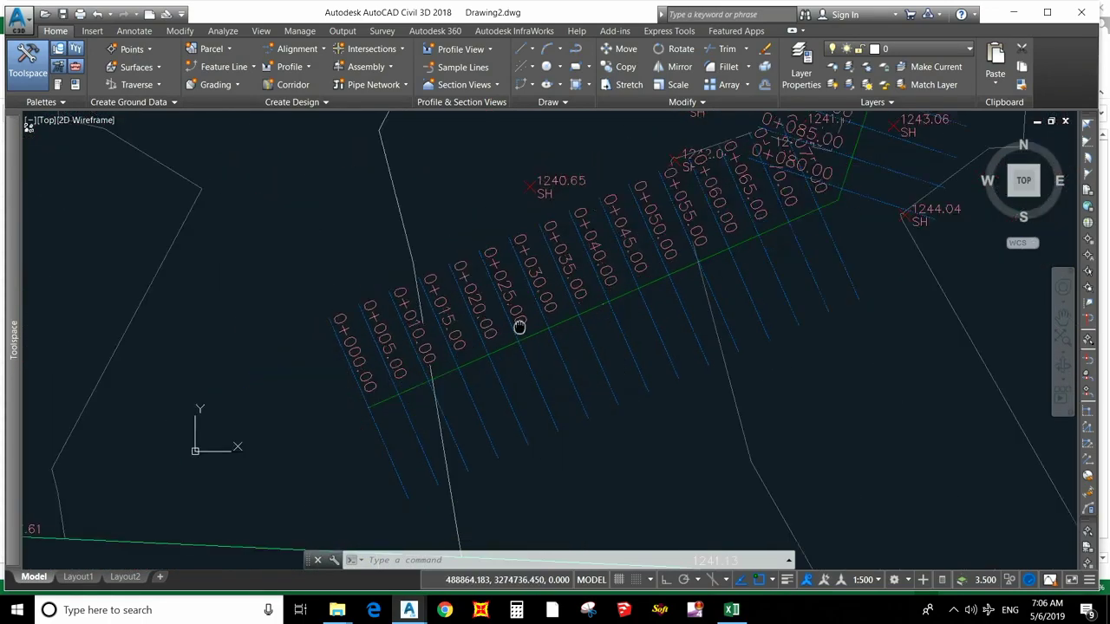
{"action": "scroll", "coordinate": [372, 402], "scroll_direction": "up", "scroll_amount": 4}
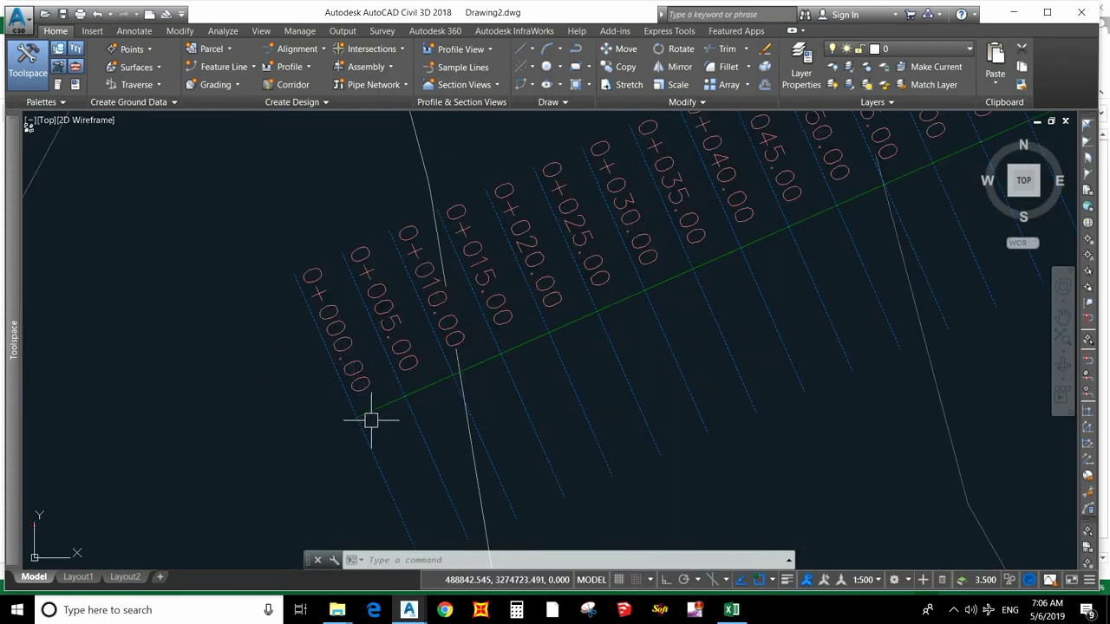
{"action": "scroll", "coordinate": [362, 425], "scroll_direction": "down", "scroll_amount": 3}
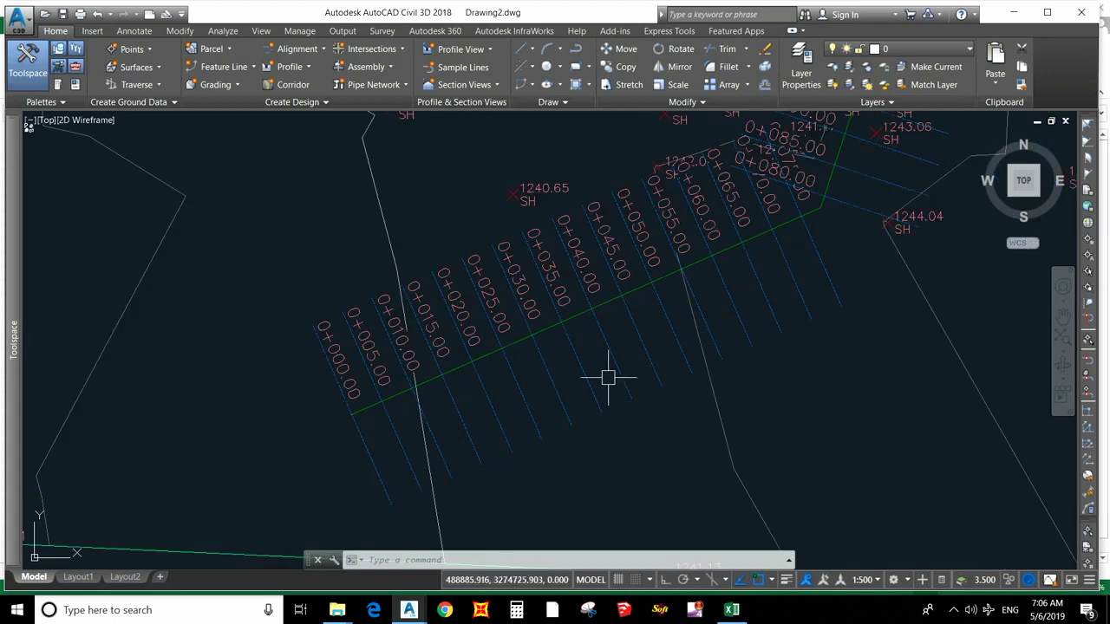
Examine the elevations and offsets in the first sheet's section views, starting at station 0+000.00, and review all sheets together
{"action": "scroll", "coordinate": [354, 370], "scroll_direction": "down", "scroll_amount": 3}
{"action": "middle_click_drag", "start_coordinate": [879, 235], "coordinate": [537, 340]}
{"action": "scroll", "coordinate": [478, 303], "scroll_direction": "up", "scroll_amount": 5}
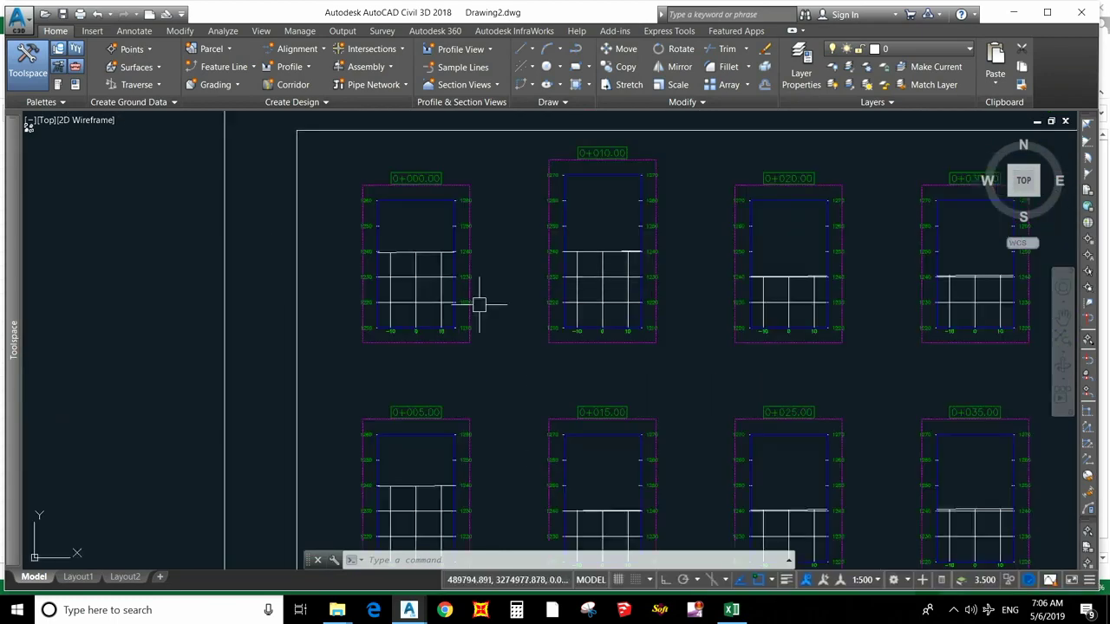
{"action": "scroll", "coordinate": [422, 279], "scroll_direction": "up", "scroll_amount": 4}
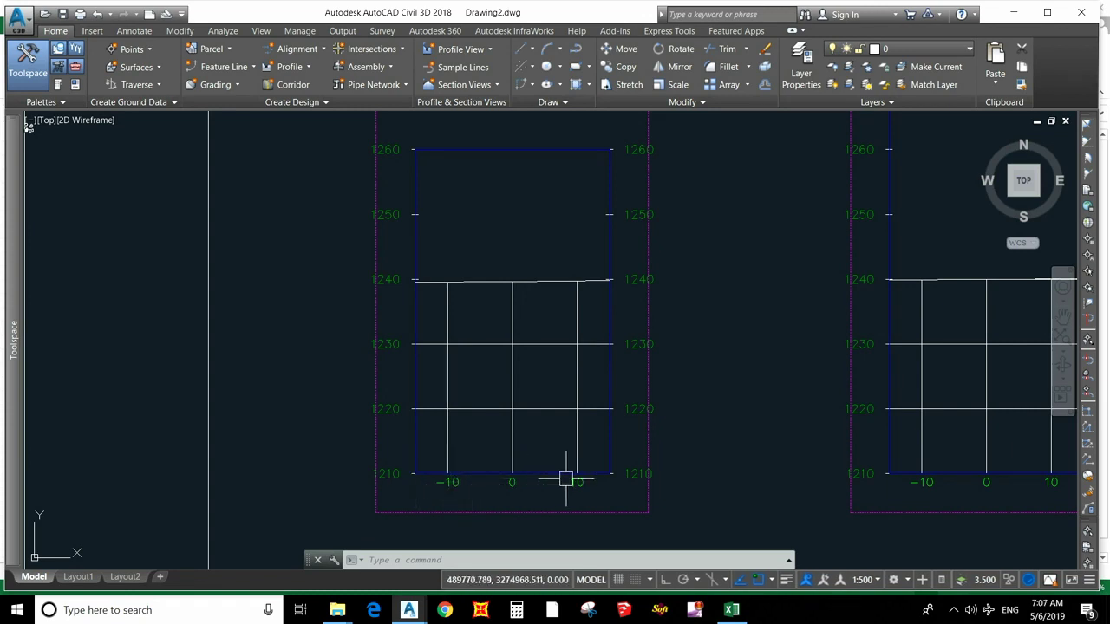
{"action": "scroll", "coordinate": [619, 218], "scroll_direction": "up", "scroll_amount": 3}
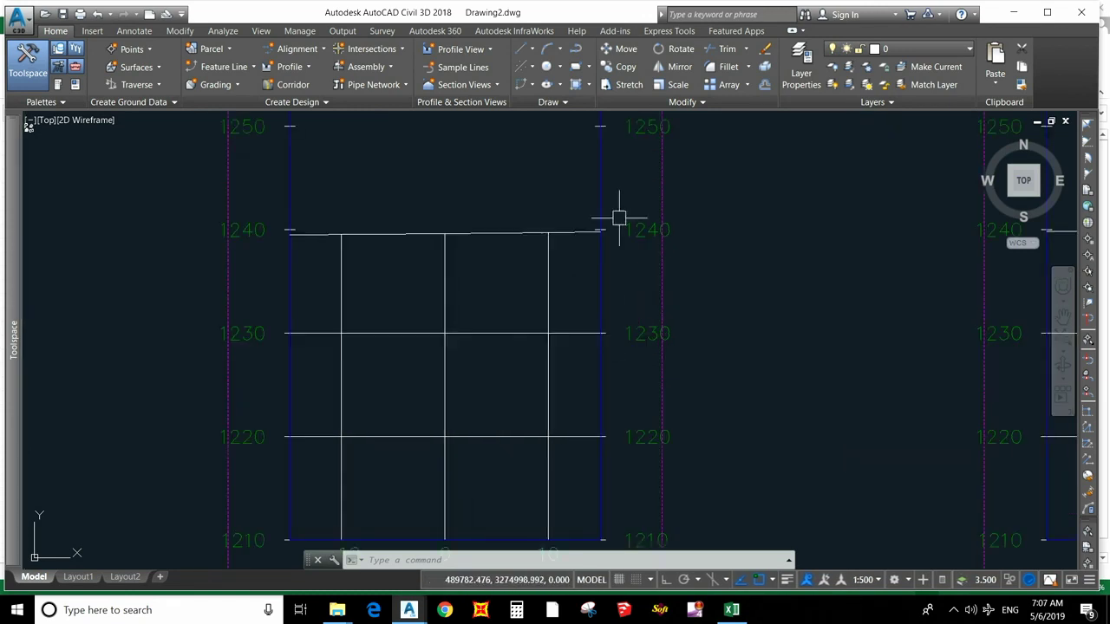
{"action": "scroll", "coordinate": [528, 235], "scroll_direction": "down", "scroll_amount": 5}
{"action": "middle_click_drag", "start_coordinate": [795, 262], "coordinate": [507, 278]}
{"action": "scroll", "coordinate": [480, 279], "scroll_direction": "down", "scroll_amount": 1}
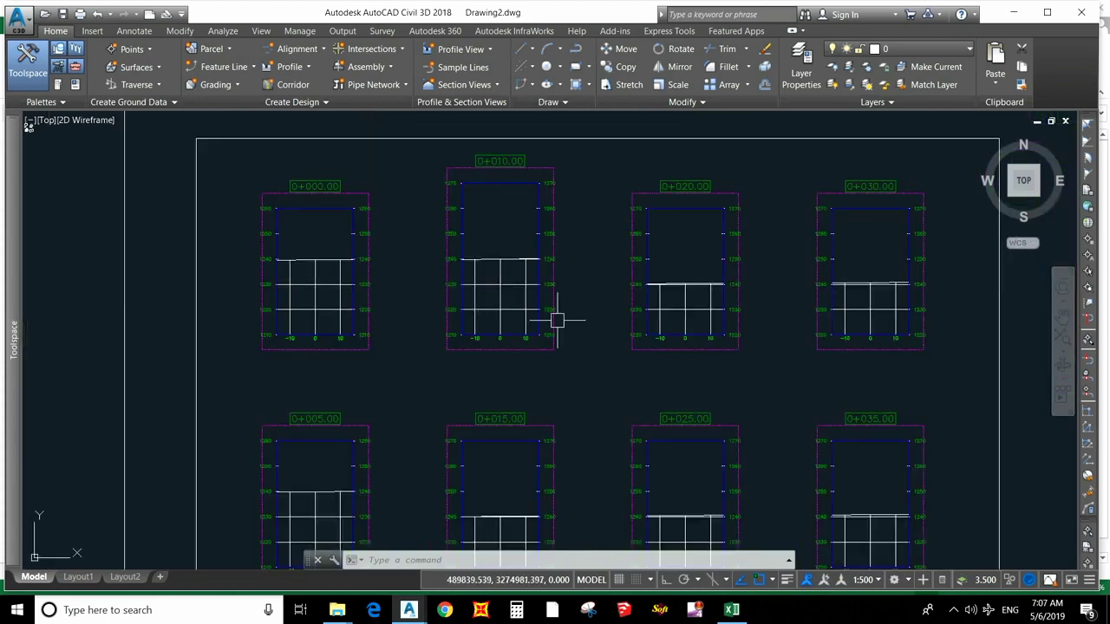
{"action": "scroll", "coordinate": [886, 286], "scroll_direction": "up", "scroll_amount": 3}
{"action": "scroll", "coordinate": [772, 260], "scroll_direction": "up", "scroll_amount": 1}
{"action": "scroll", "coordinate": [664, 315], "scroll_direction": "down", "scroll_amount": 8}
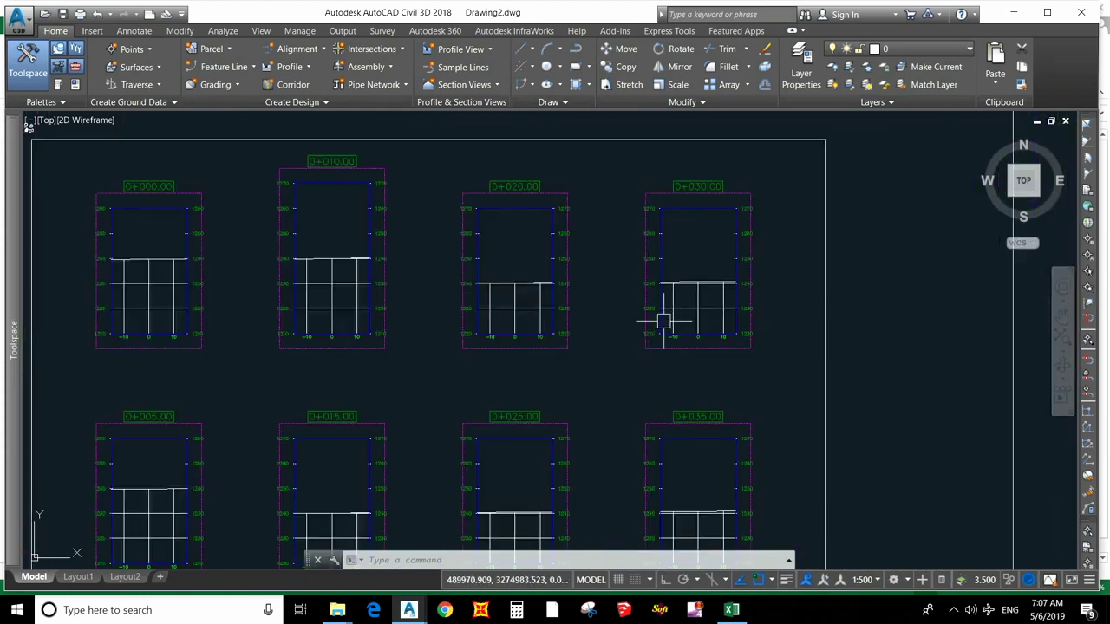
{"action": "scroll", "coordinate": [667, 381], "scroll_direction": "up", "scroll_amount": 2}
{"action": "scroll", "coordinate": [665, 382], "scroll_direction": "down", "scroll_amount": 5}
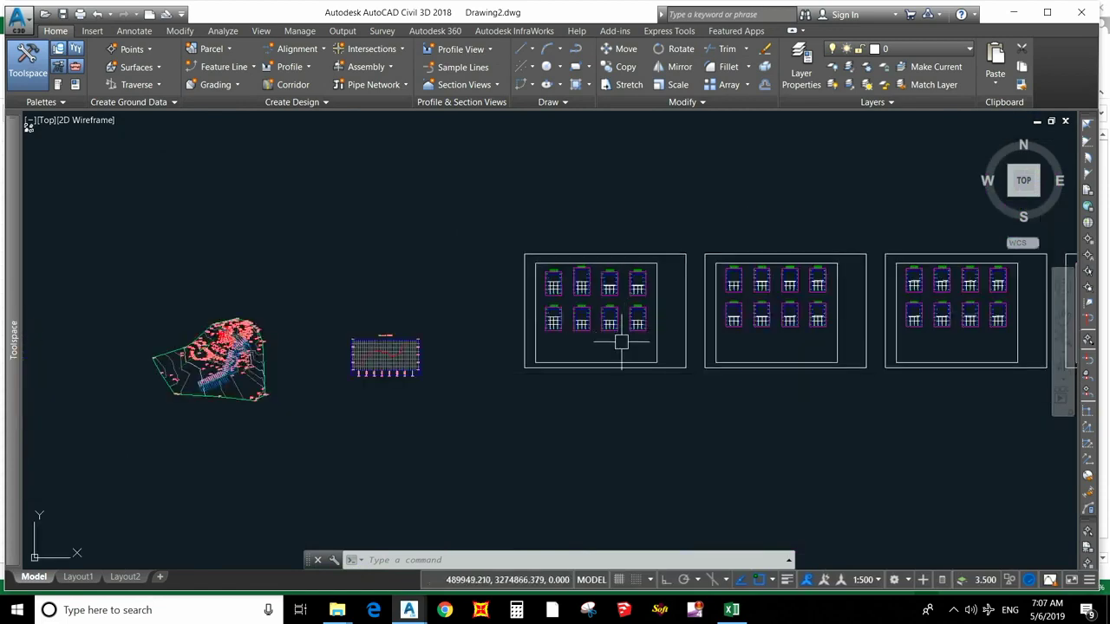
{"action": "middle_click_drag", "start_coordinate": [632, 355], "coordinate": [546, 338]}
{"action": "scroll", "coordinate": [517, 332], "scroll_direction": "down", "scroll_amount": 4}
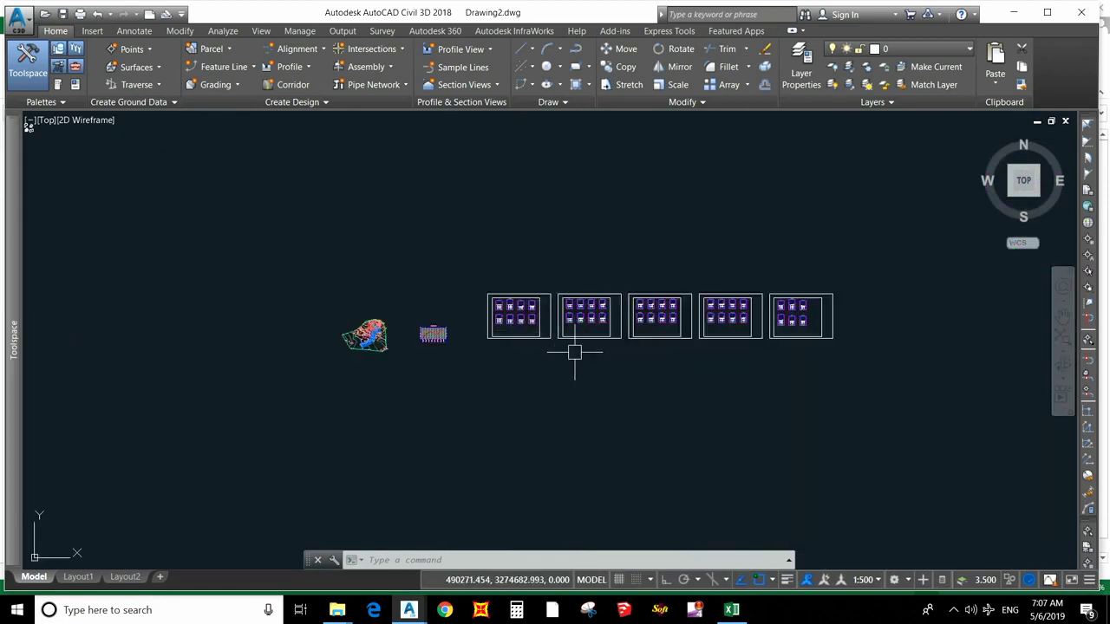